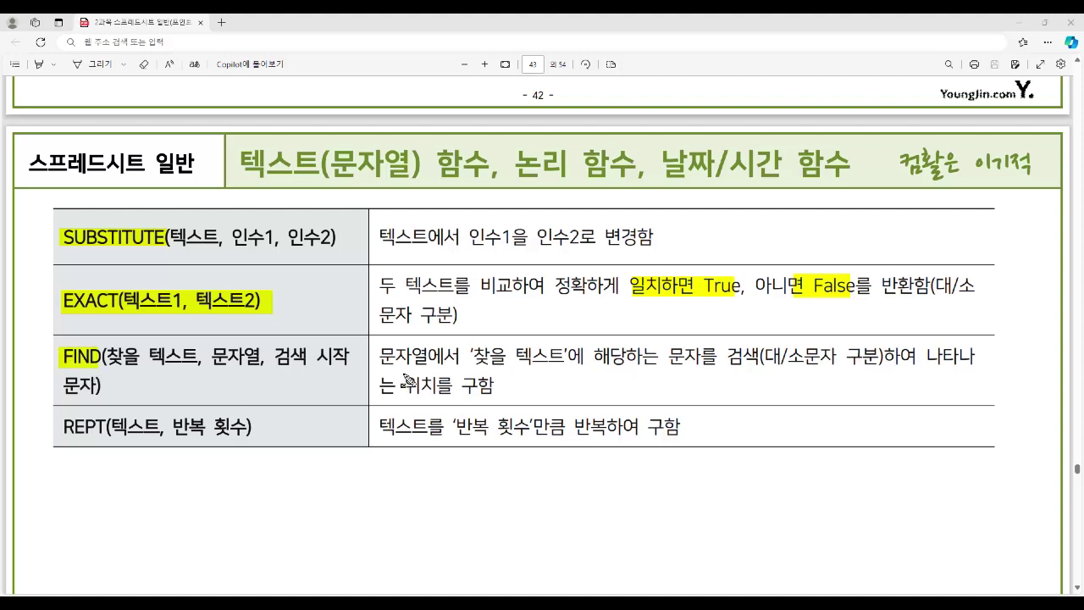
# Mark the word 위치 in the FIND description and the REPT(텍스트, 반복 횟수) entry in the function table
pyautogui.moveTo(402, 385); pyautogui.dragTo(437, 386)
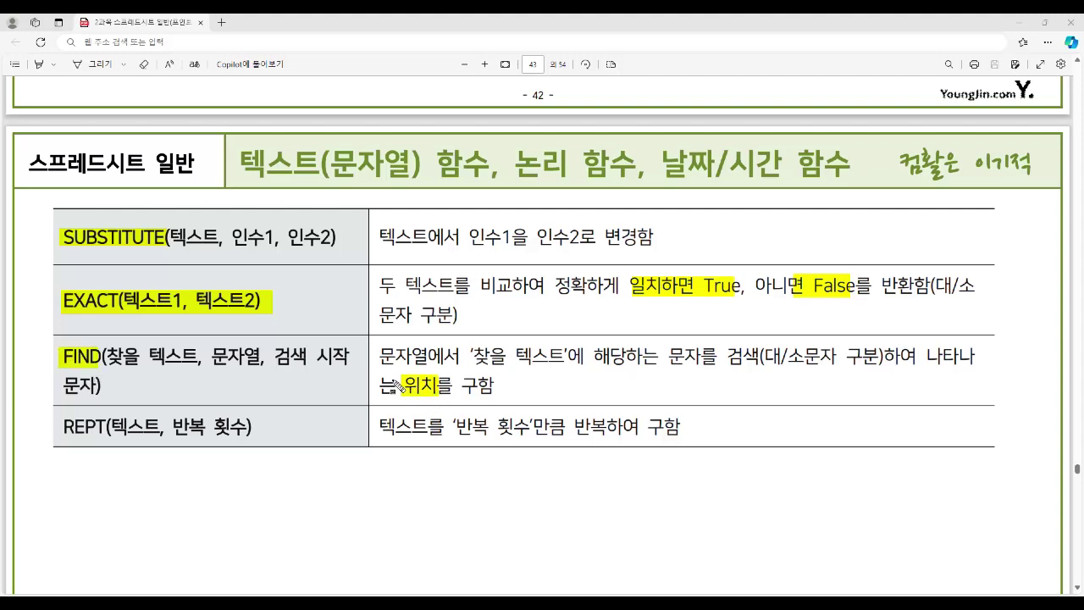
pyautogui.moveTo(62, 426)
pyautogui.mouseDown()
pyautogui.moveTo(95, 428)
pyautogui.moveTo(119, 448)
pyautogui.moveTo(172, 432)
pyautogui.moveTo(240, 442)
pyautogui.mouseUp()
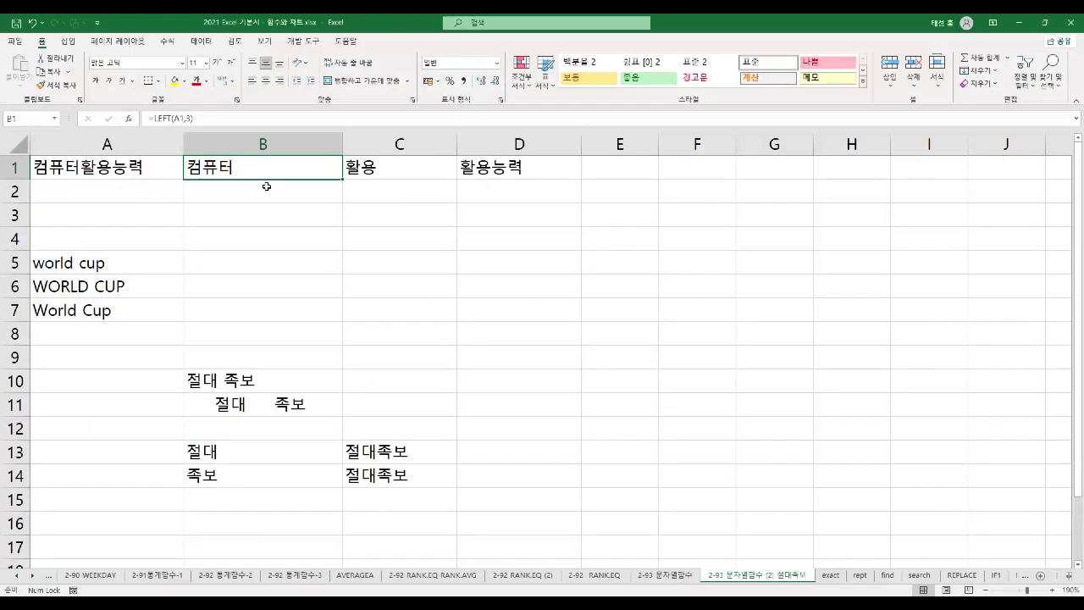
# Examine the LEFT formula in B1, marking the function name, its arguments and the first three characters of A1
pyautogui.press('F2')
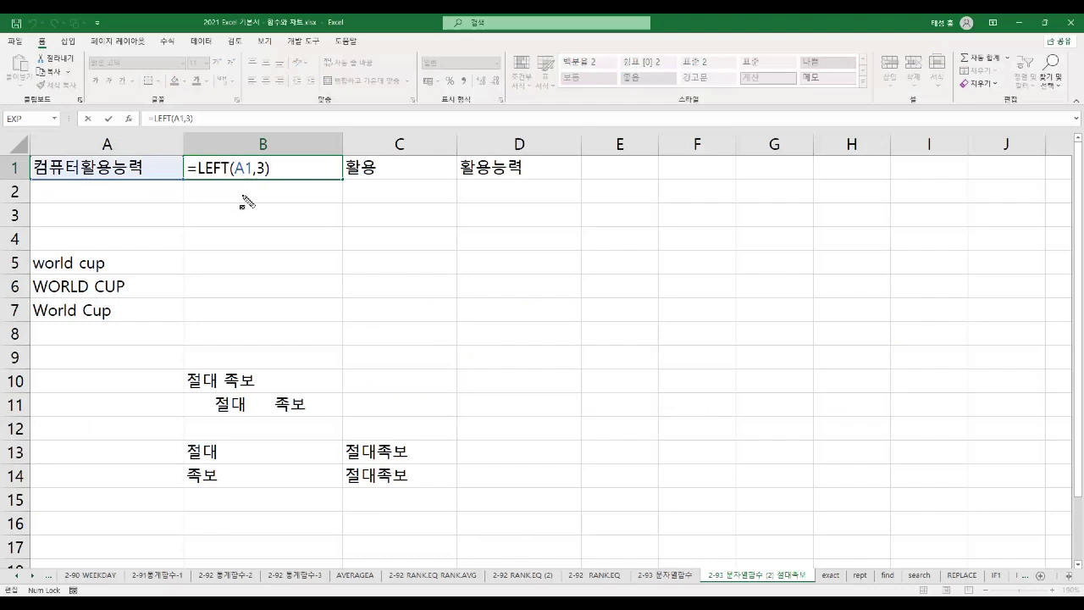
pyautogui.moveTo(190, 167); pyautogui.dragTo(229, 180)
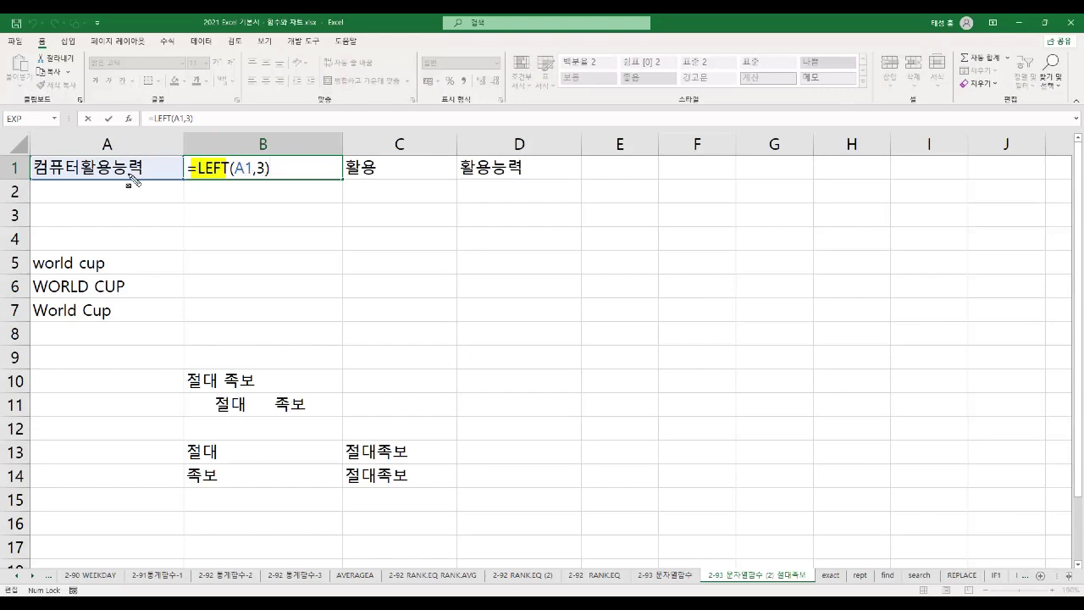
pyautogui.moveTo(235, 170); pyautogui.dragTo(270, 173)
pyautogui.moveTo(34, 170); pyautogui.dragTo(78, 169)
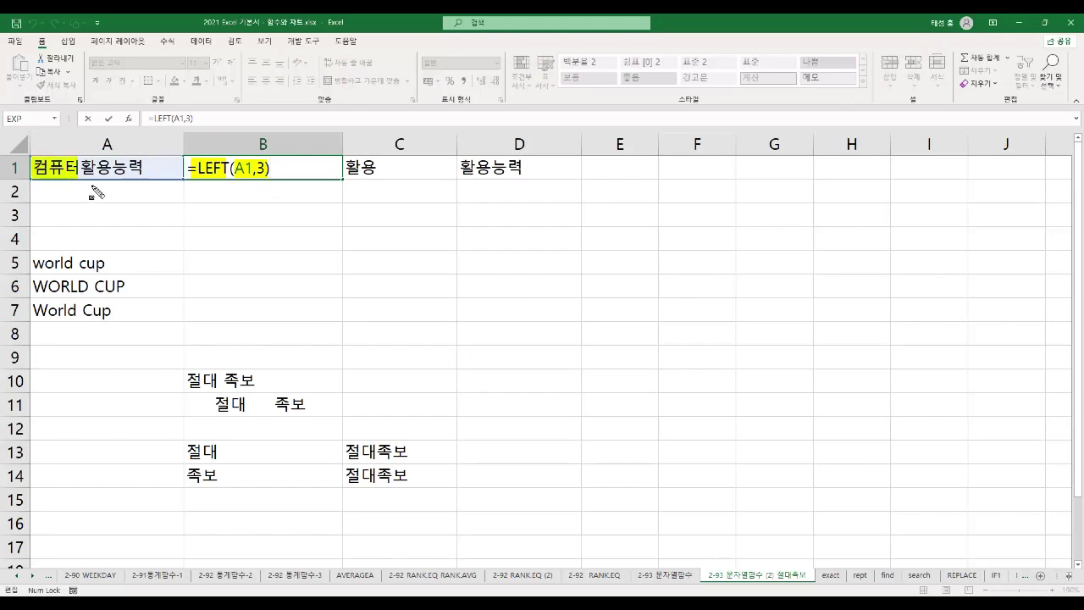
pyautogui.press('Escape')
pyautogui.press('Return')
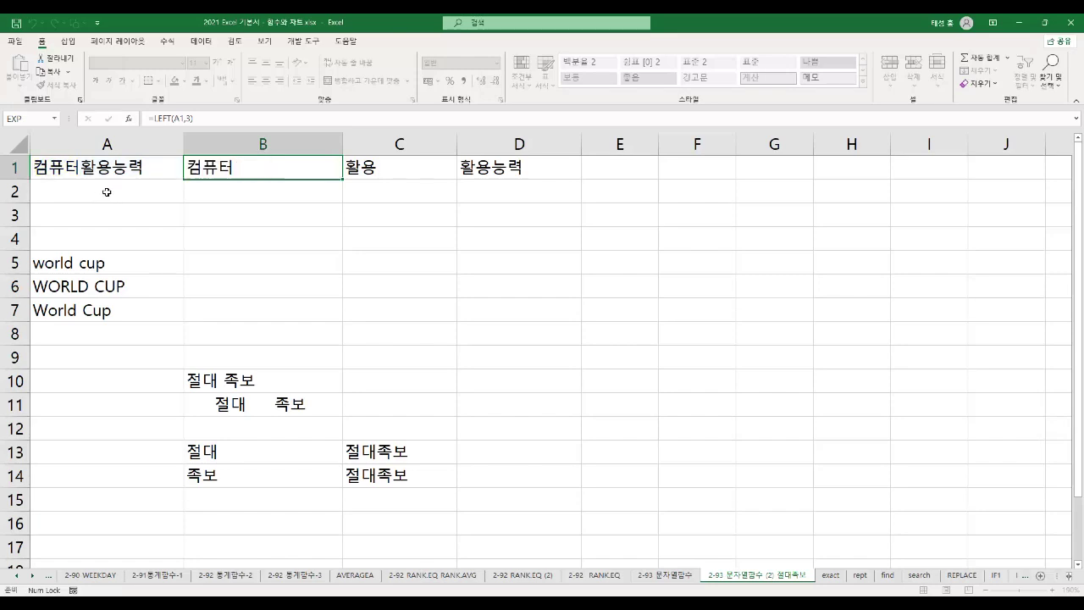
pyautogui.click(216, 169)
# Examine the MID formula in C1, marking the function name, its 4,2 arguments and the matching characters 활용 in A1
pyautogui.doubleClick(362, 168)
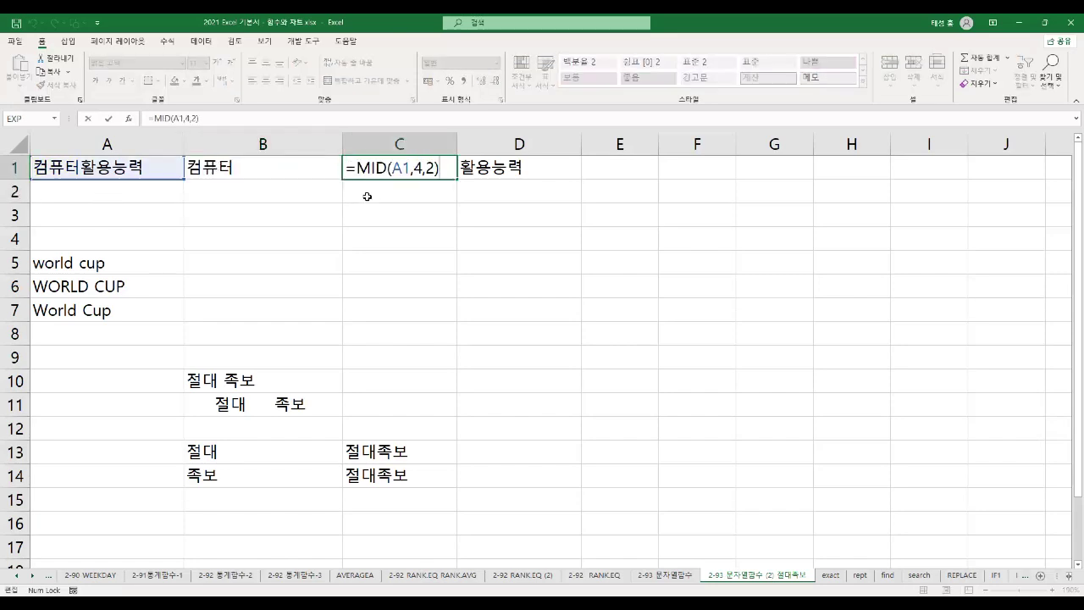
pyautogui.moveTo(349, 168); pyautogui.dragTo(436, 183)
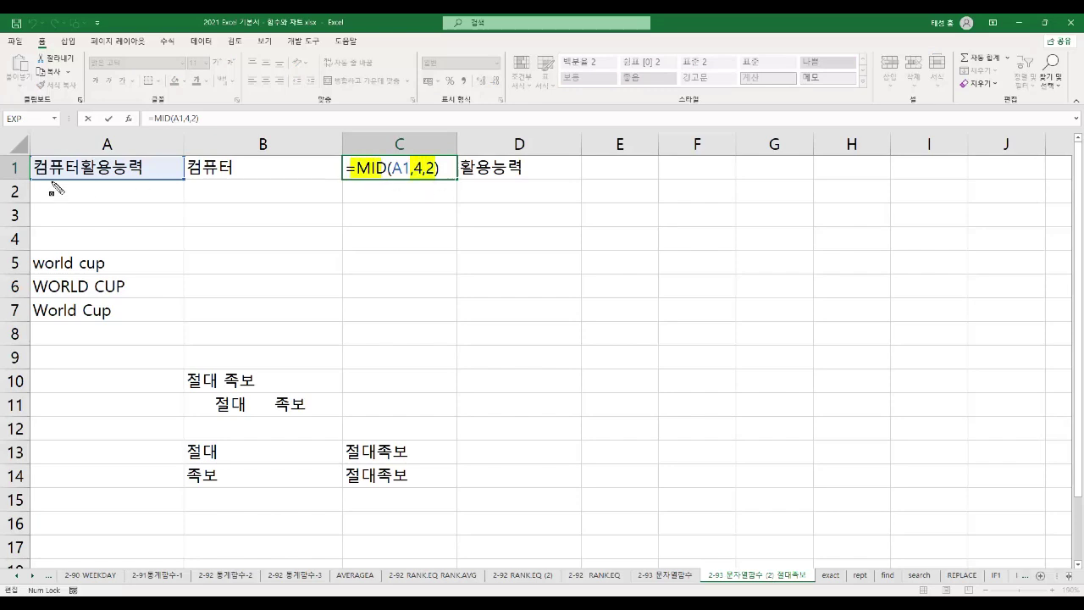
pyautogui.moveTo(80, 168); pyautogui.dragTo(113, 171)
pyautogui.press('Escape')
pyautogui.press('Return')
pyautogui.click(393, 174)
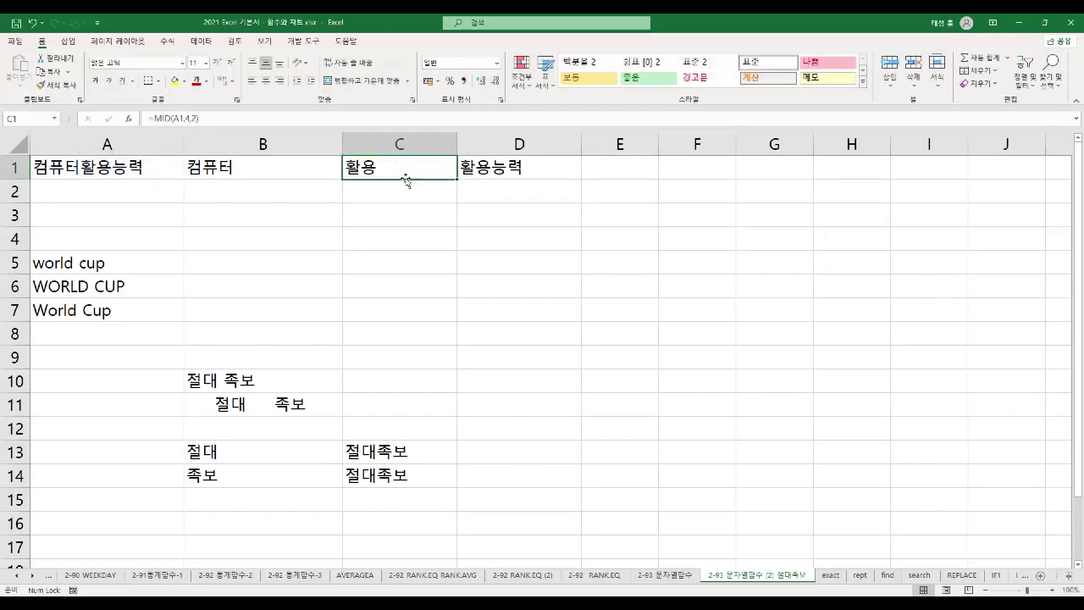
# Examine the RIGHT formula in D1, marking the function name, the 4 argument and the last four characters of A1
pyautogui.click(489, 171)
pyautogui.doubleClick(492, 171)
pyautogui.moveTo(461, 168); pyautogui.dragTo(559, 177)
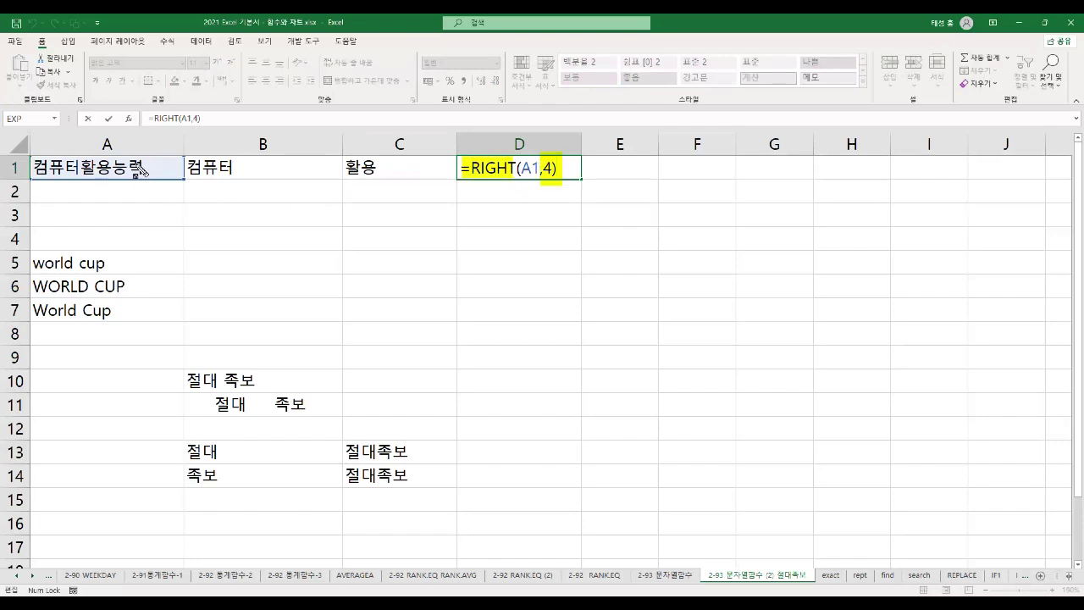
pyautogui.click(83, 159)
pyautogui.moveTo(84, 169); pyautogui.dragTo(142, 173)
pyautogui.press('Escape')
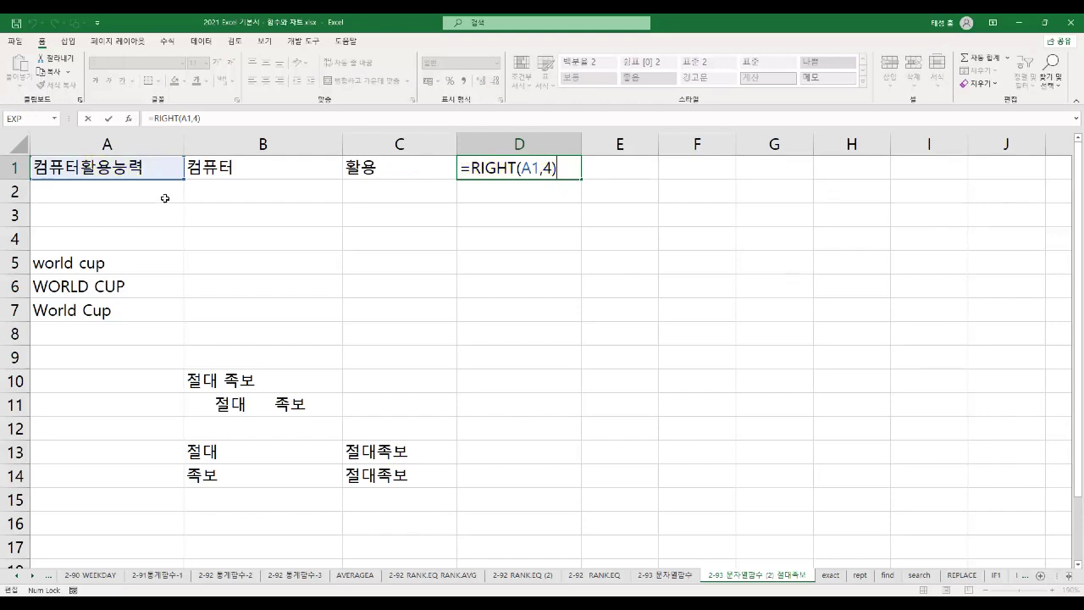
pyautogui.press('Return')
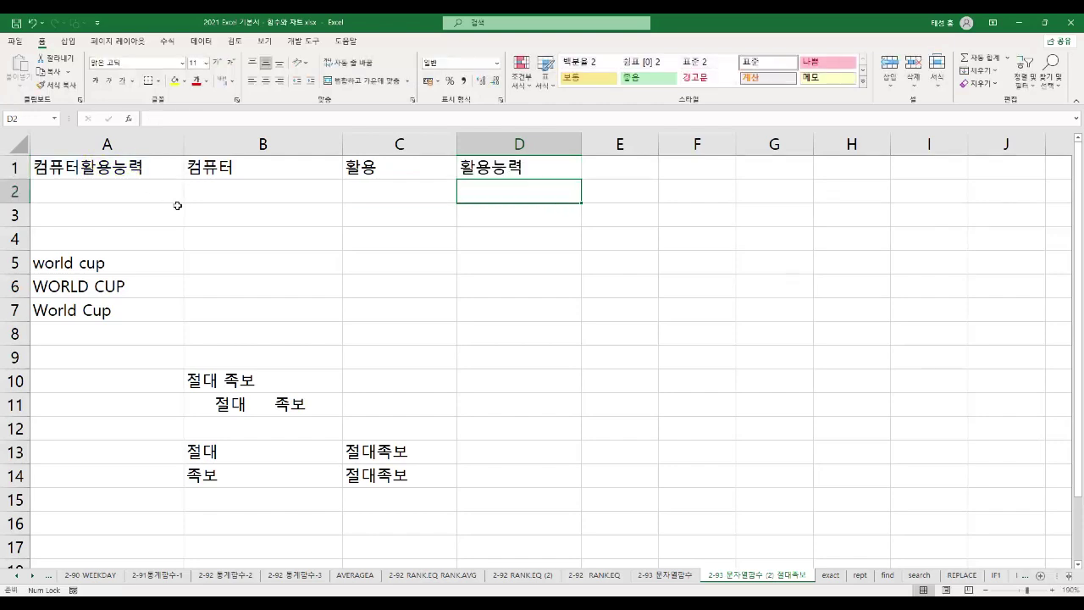
# Inspect the LOWER, UPPER and PROPER formulas in cells A5 to A7 one after another
pyautogui.click(85, 267)
pyautogui.press('F2')
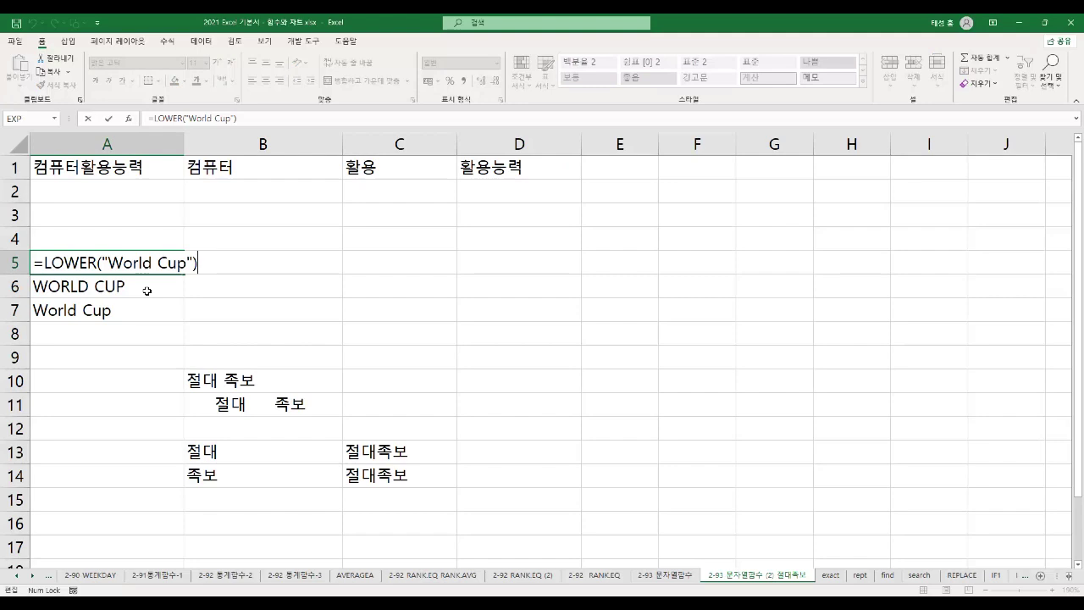
pyautogui.press('Return')
pyautogui.press('F2')
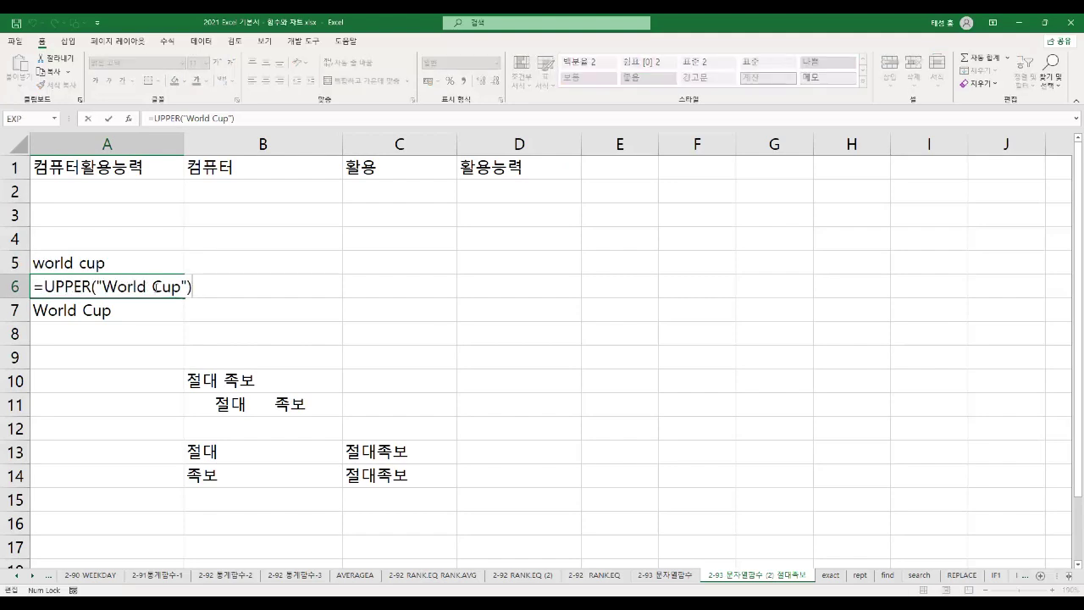
pyautogui.press('Return')
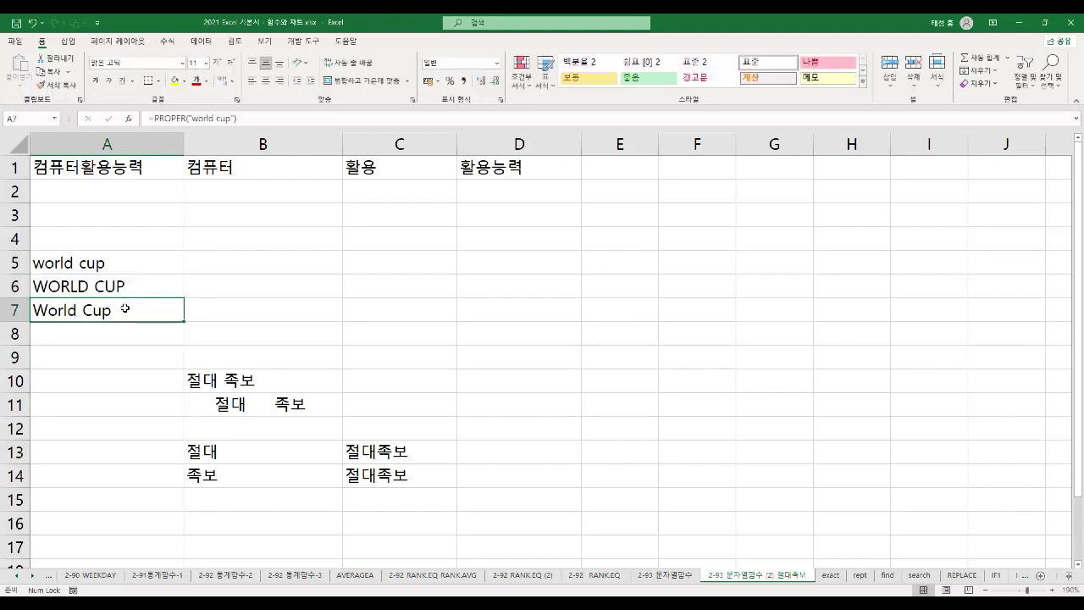
pyautogui.press('F2')
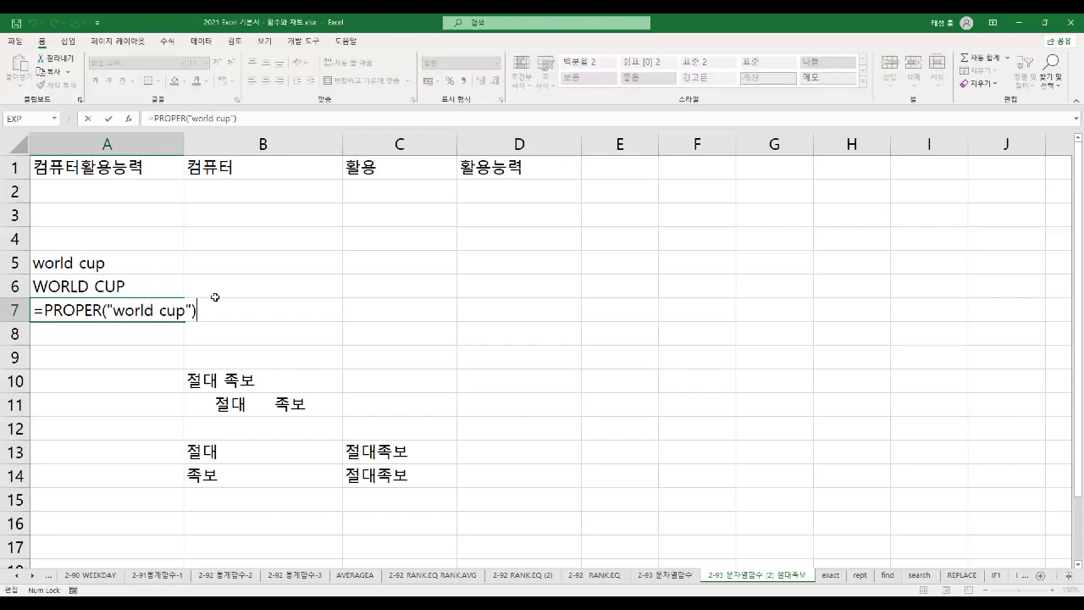
pyautogui.press('Return')
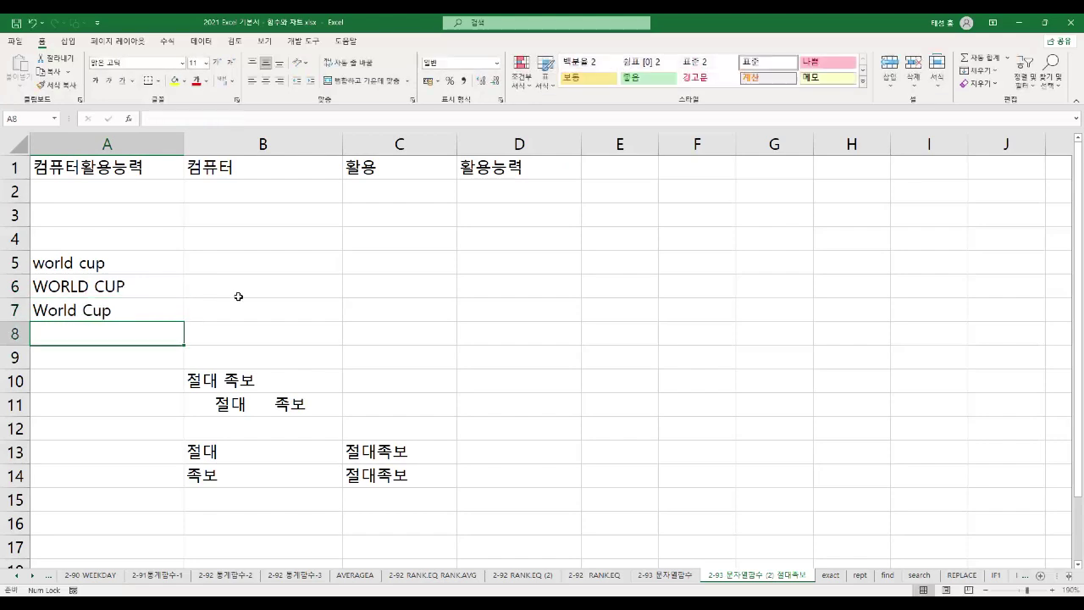
# Examine the TRIM formula in B10, marking the function name and the extra spaces in its text
pyautogui.doubleClick(279, 375)
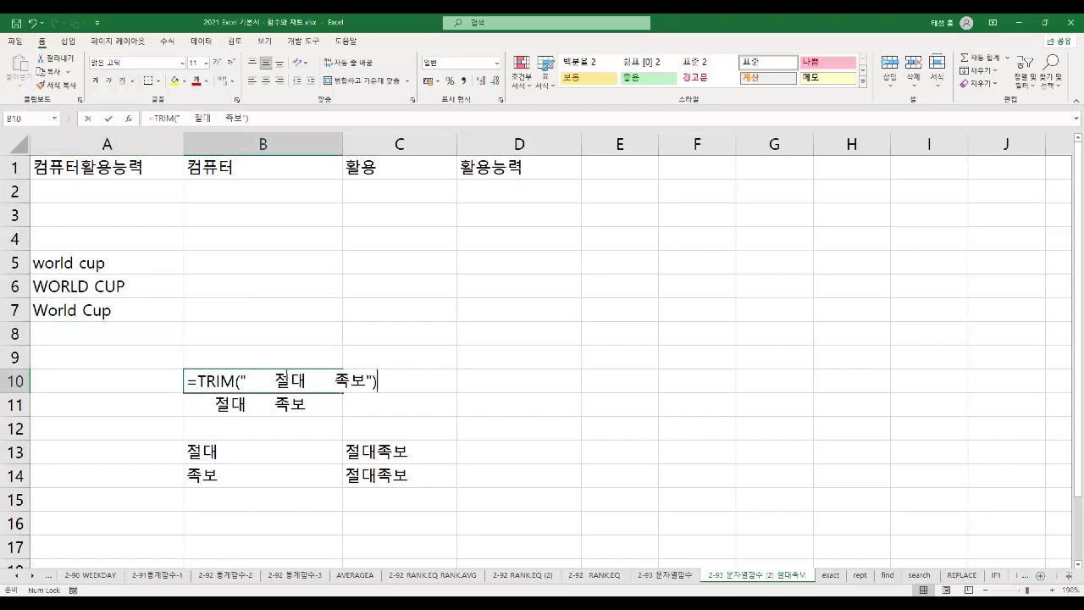
pyautogui.moveTo(188, 381)
pyautogui.mouseDown()
pyautogui.moveTo(271, 382)
pyautogui.moveTo(336, 398)
pyautogui.mouseUp()
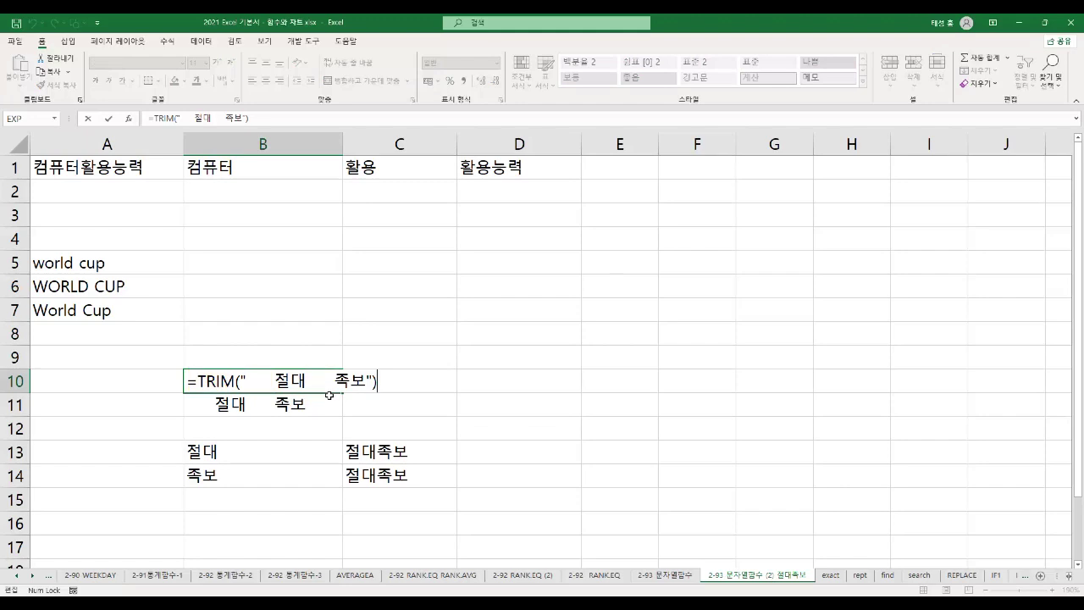
pyautogui.press('Return')
pyautogui.click(274, 387)
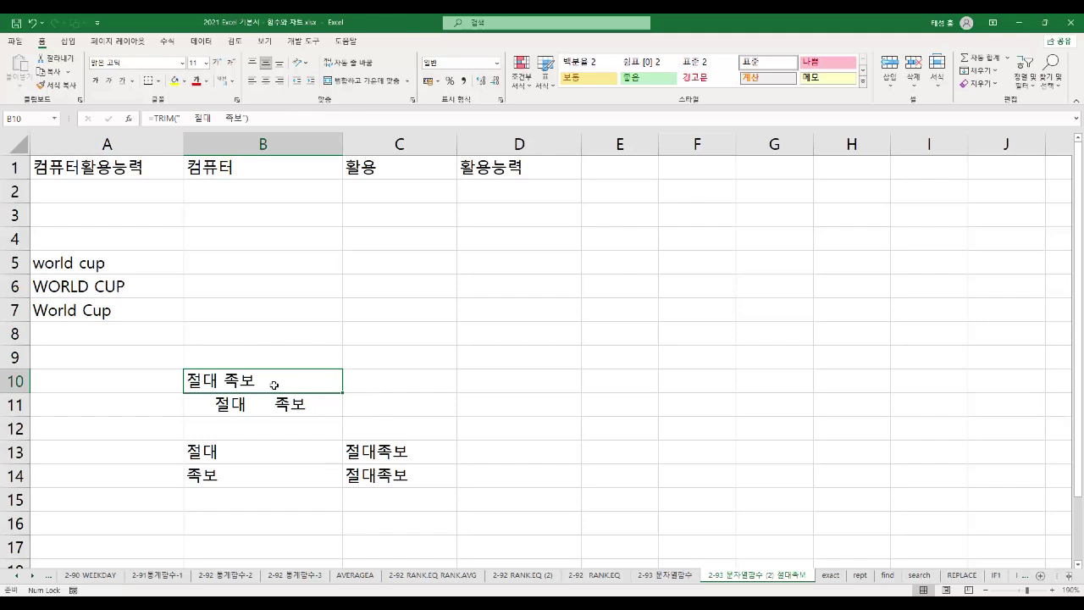
# Inspect the untrimmed text formula in B11, marking its leading and inner spaces, and compare it with B10
pyautogui.click(266, 401)
pyautogui.doubleClick(270, 404)
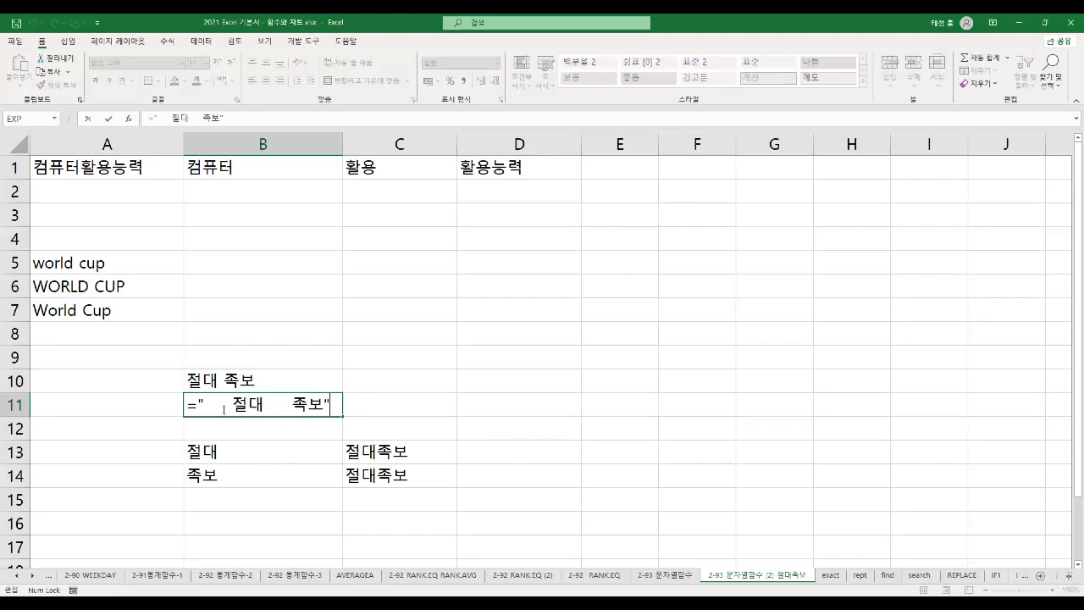
pyautogui.moveTo(205, 404); pyautogui.dragTo(290, 405)
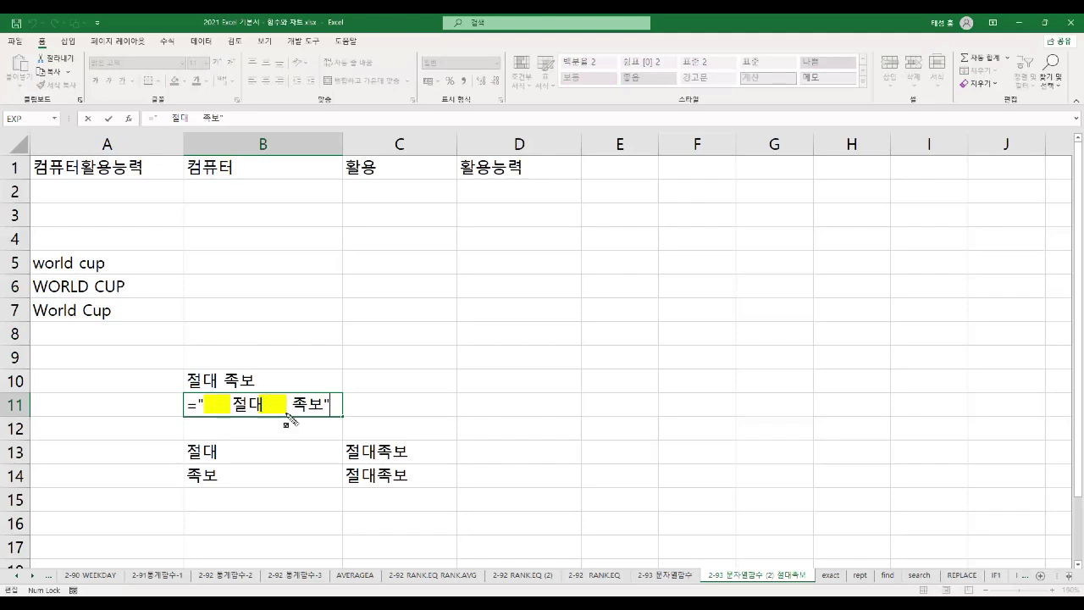
pyautogui.press('Return')
pyautogui.click(263, 396)
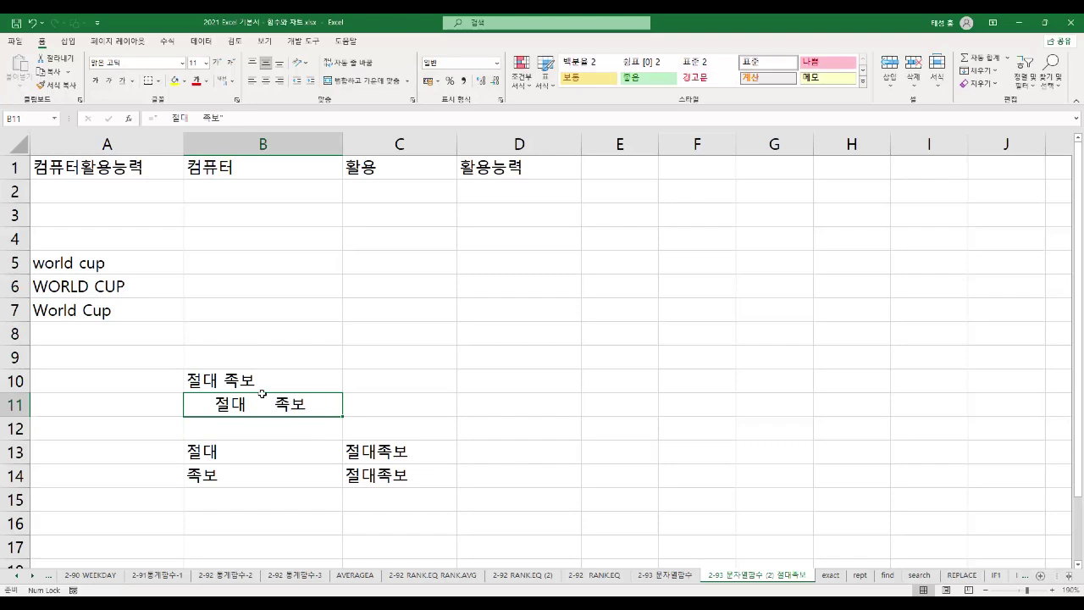
pyautogui.click(260, 383)
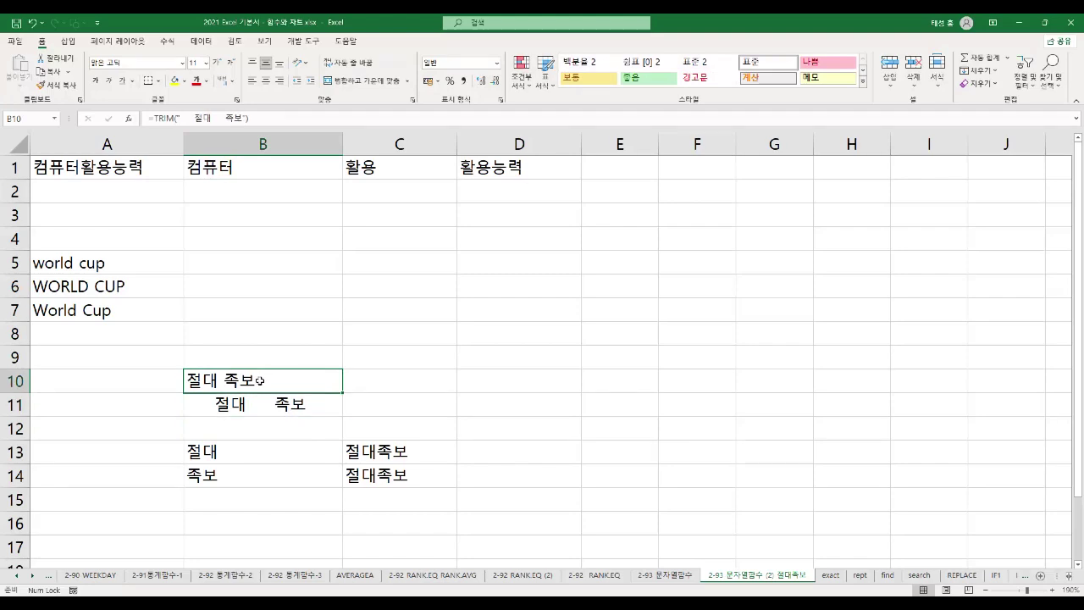
# Check the source texts in B13 and B14 and examine the CONCAT formula in C13, marking its name and arguments
pyautogui.click(259, 451)
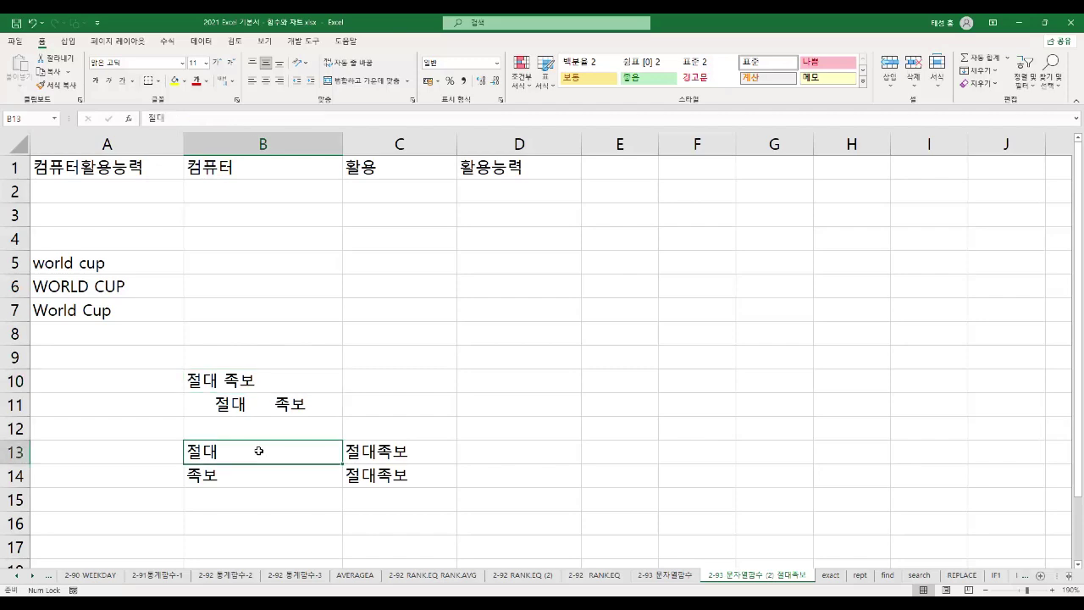
pyautogui.click(242, 476)
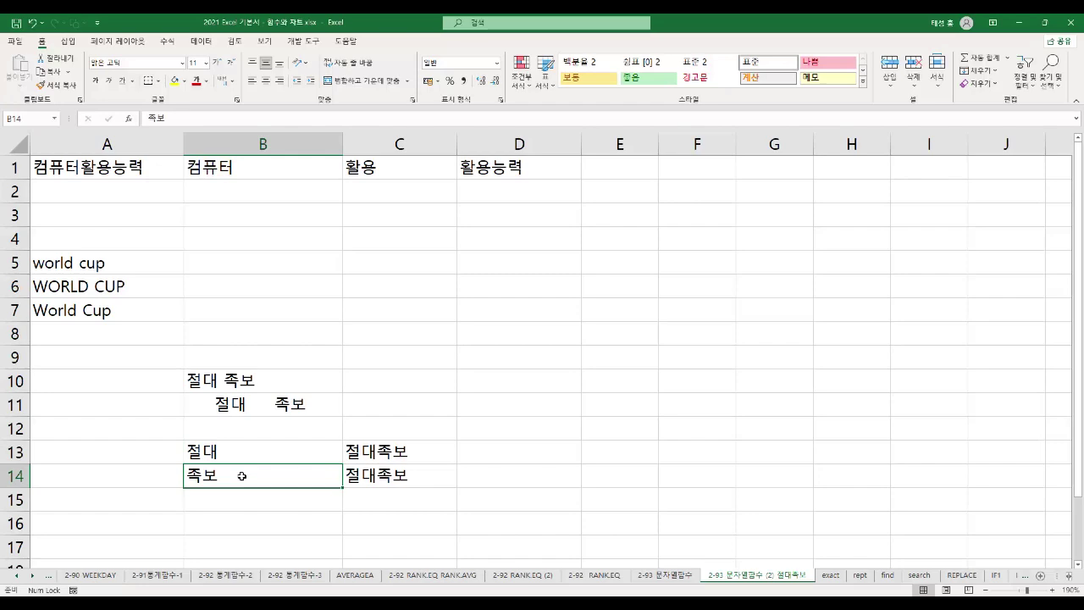
pyautogui.click(398, 451)
pyautogui.doubleClick(409, 455)
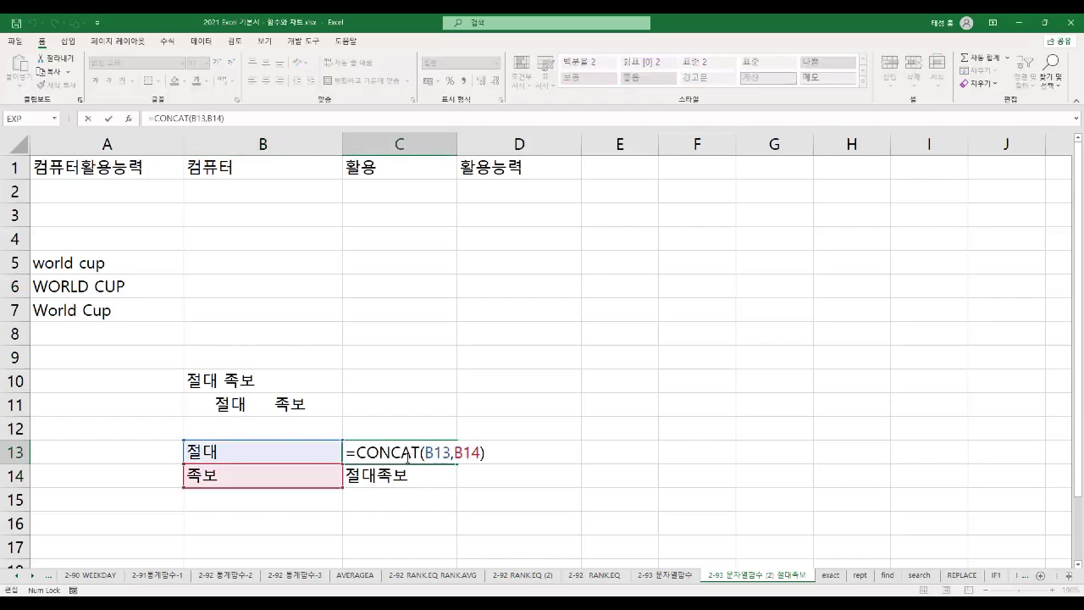
pyautogui.moveTo(351, 450); pyautogui.dragTo(420, 465)
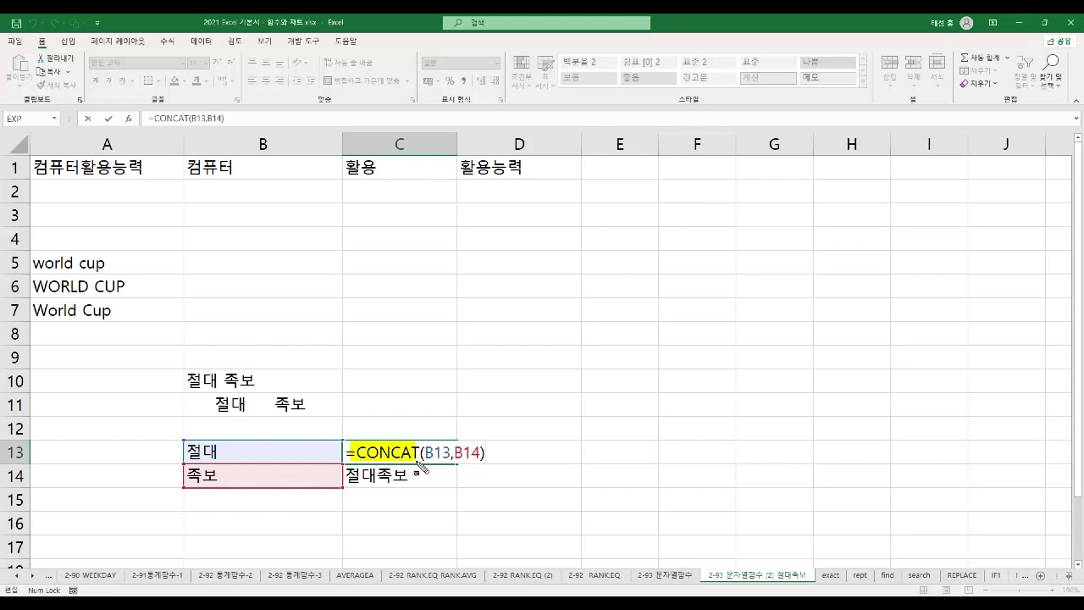
pyautogui.moveTo(421, 454); pyautogui.dragTo(481, 461)
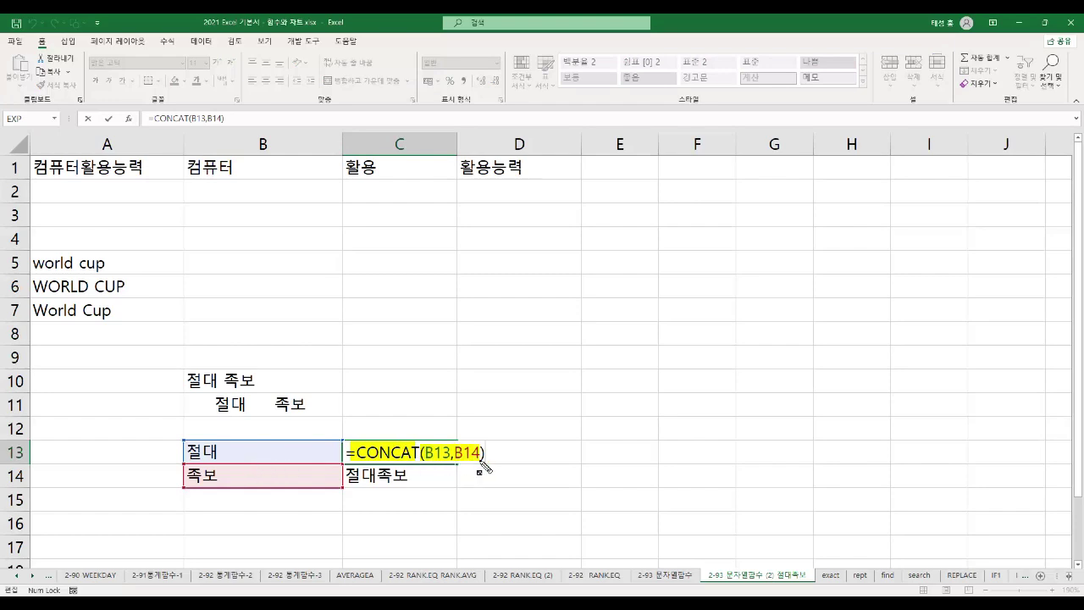
pyautogui.press('Return')
pyautogui.click(441, 451)
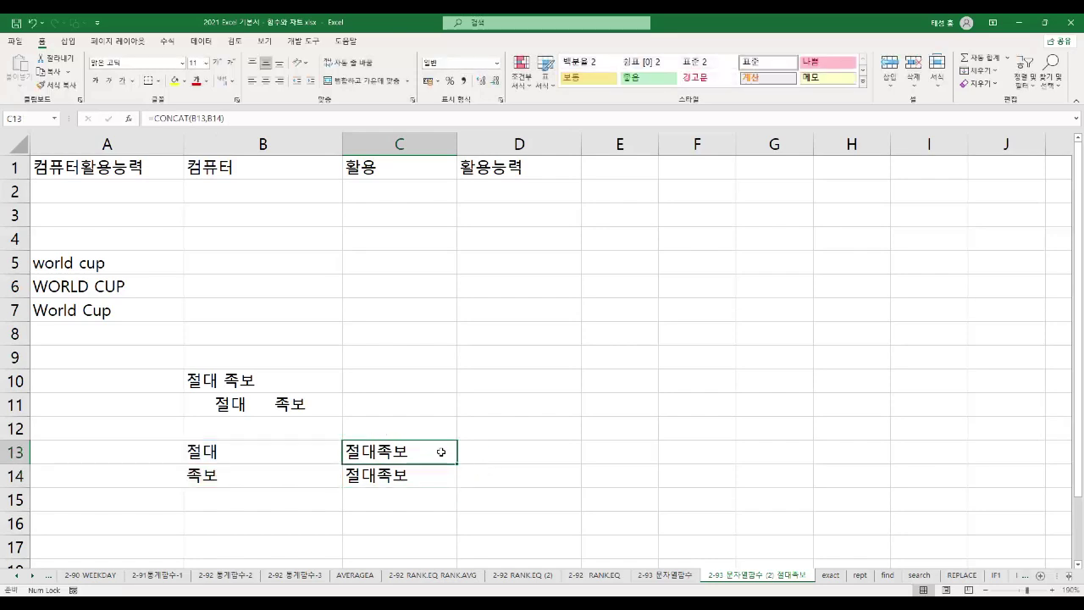
# Examine the & operator in the C14 formula, compare it with C13, and open the exact sheet
pyautogui.click(402, 477)
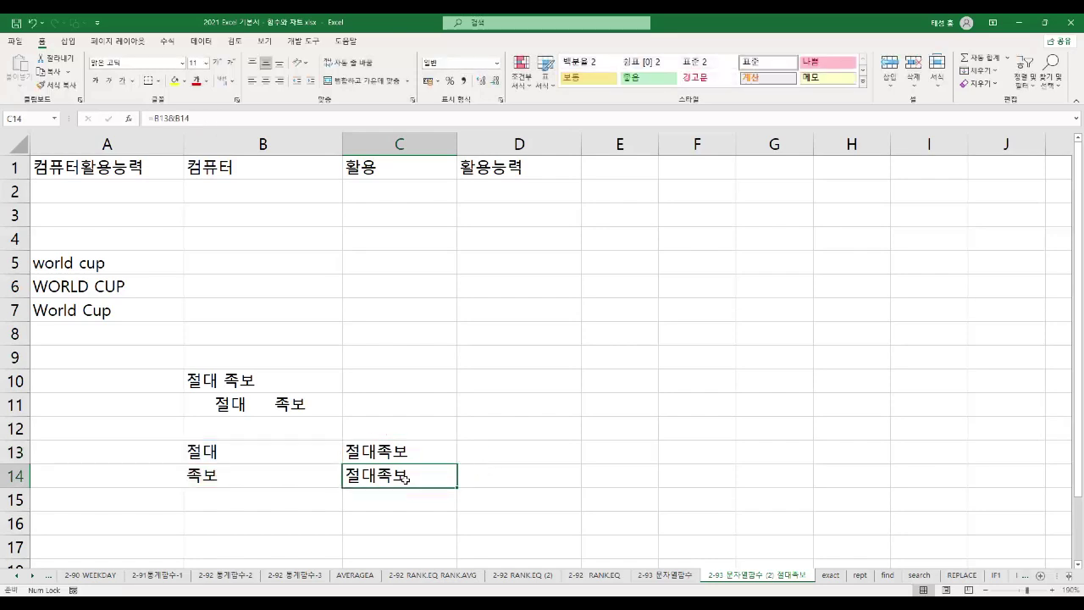
pyautogui.doubleClick(407, 480)
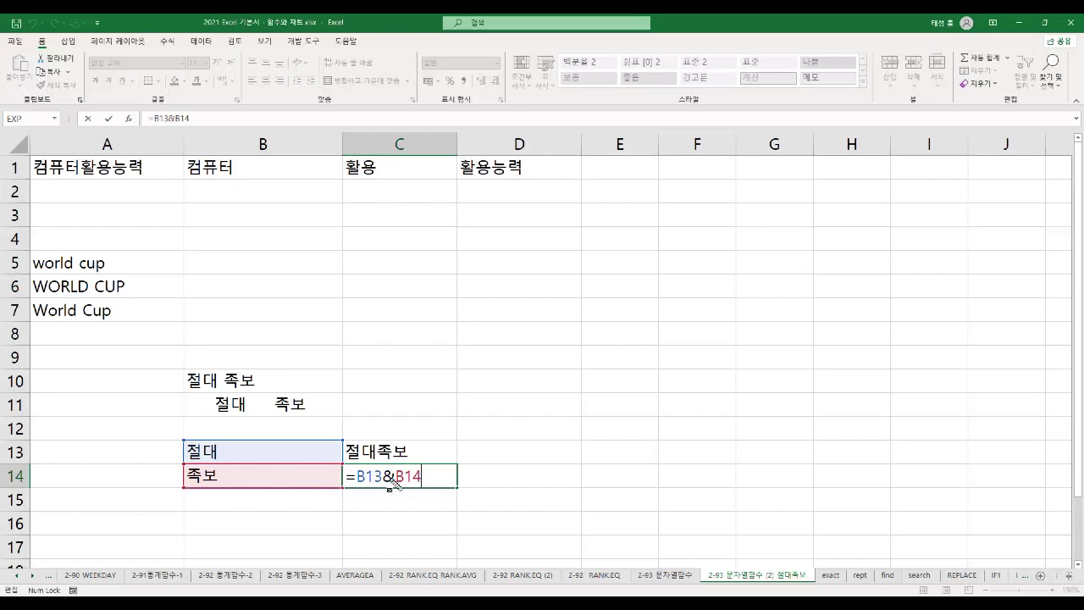
pyautogui.moveTo(385, 468); pyautogui.dragTo(389, 495)
pyautogui.press('Escape')
pyautogui.press('Return')
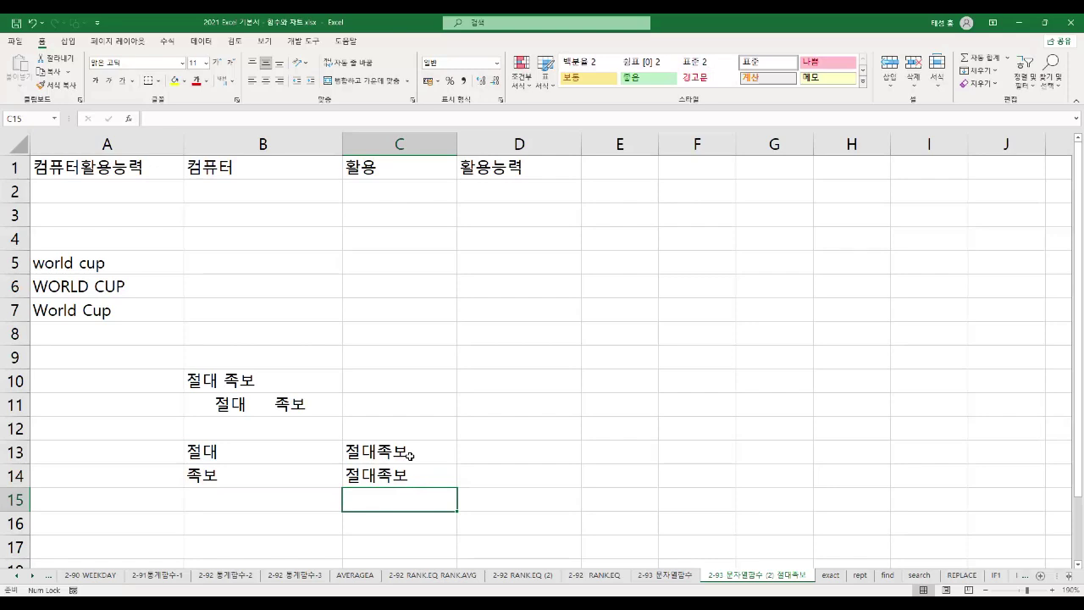
pyautogui.click(405, 451)
pyautogui.click(405, 477)
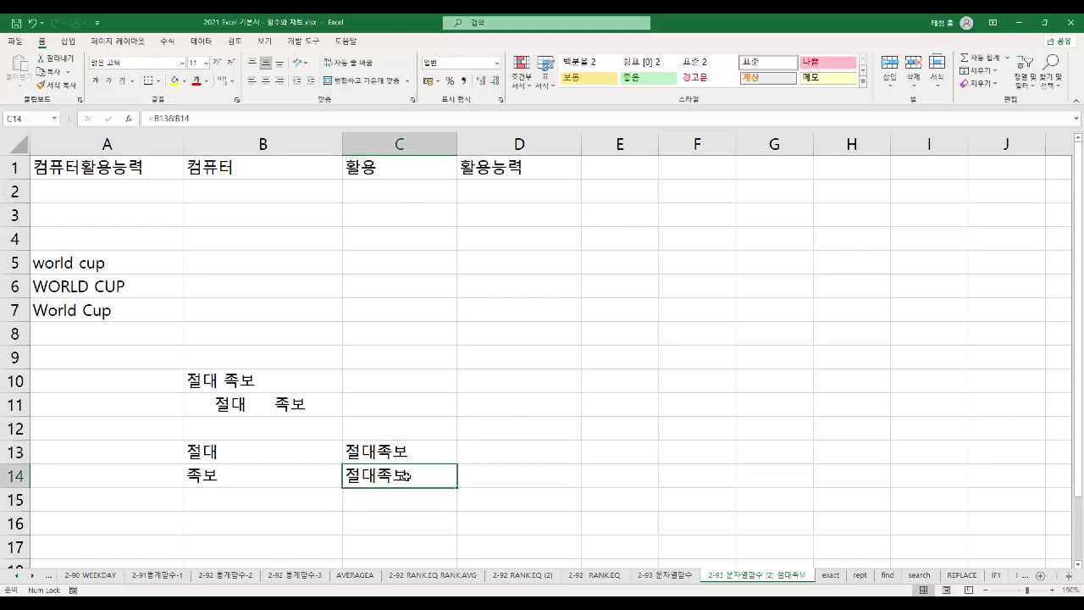
pyautogui.hotkey('ctrl', 'pagedown')
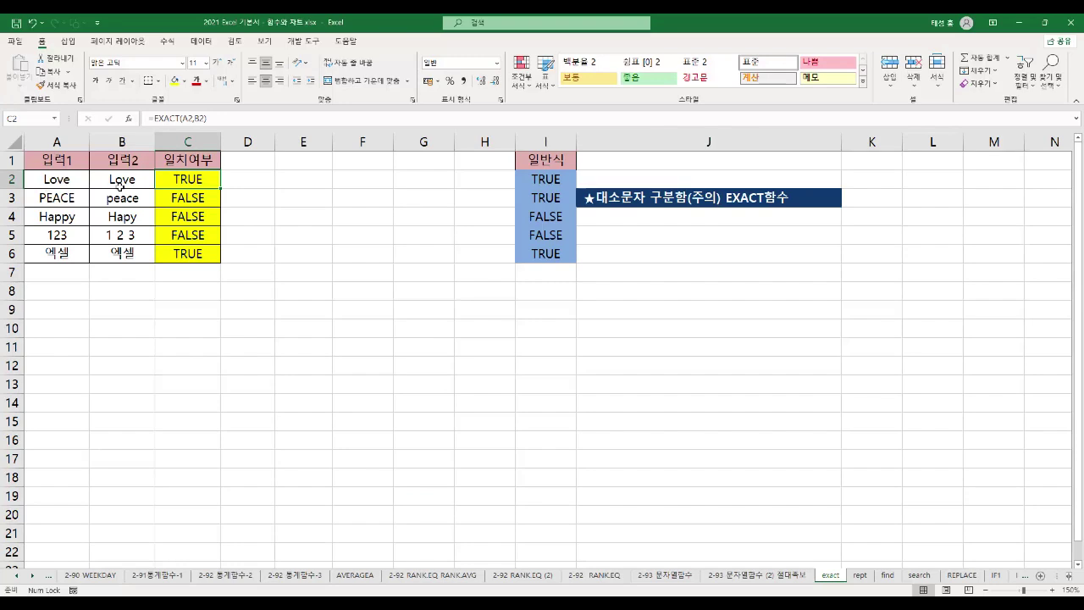
# Examine the EXACT formulas in C2 and C3, check the texts in A3 and B3, and mark the case-sensitivity note in J3
pyautogui.press('F2')
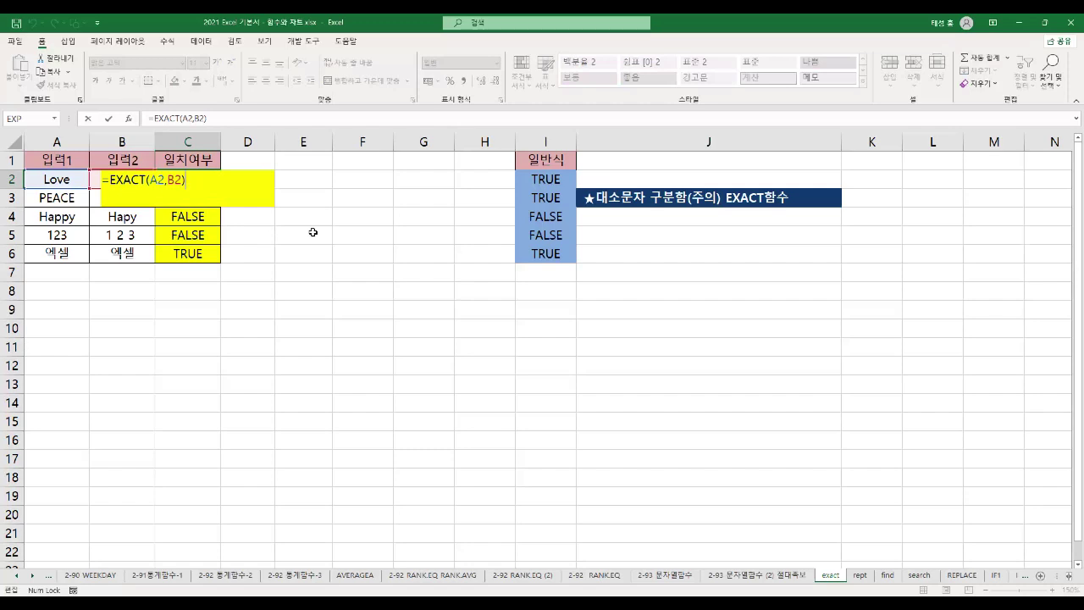
pyautogui.press('Escape')
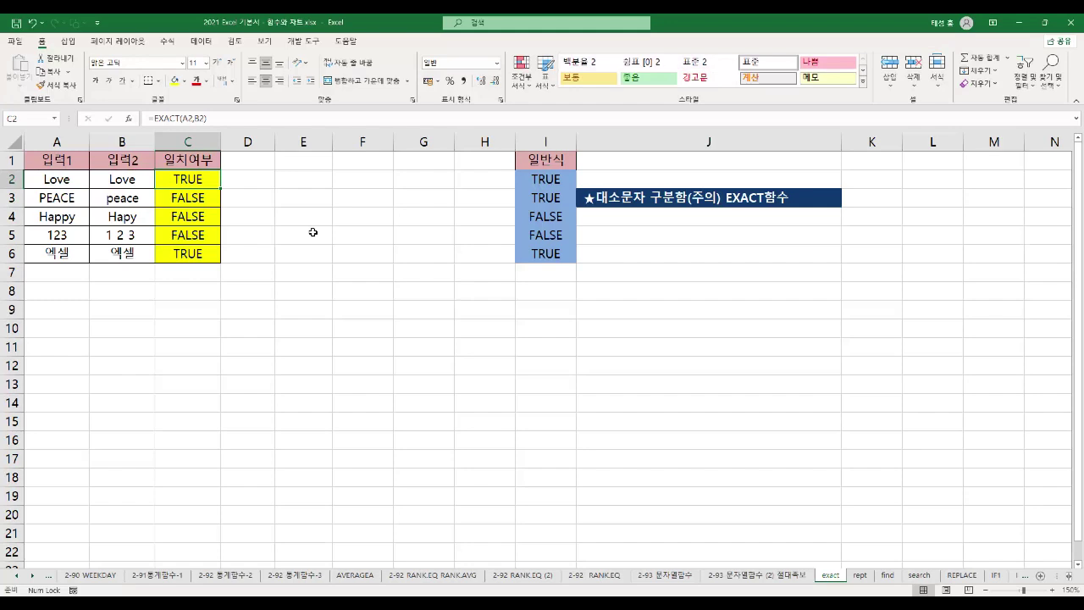
pyautogui.click(77, 199)
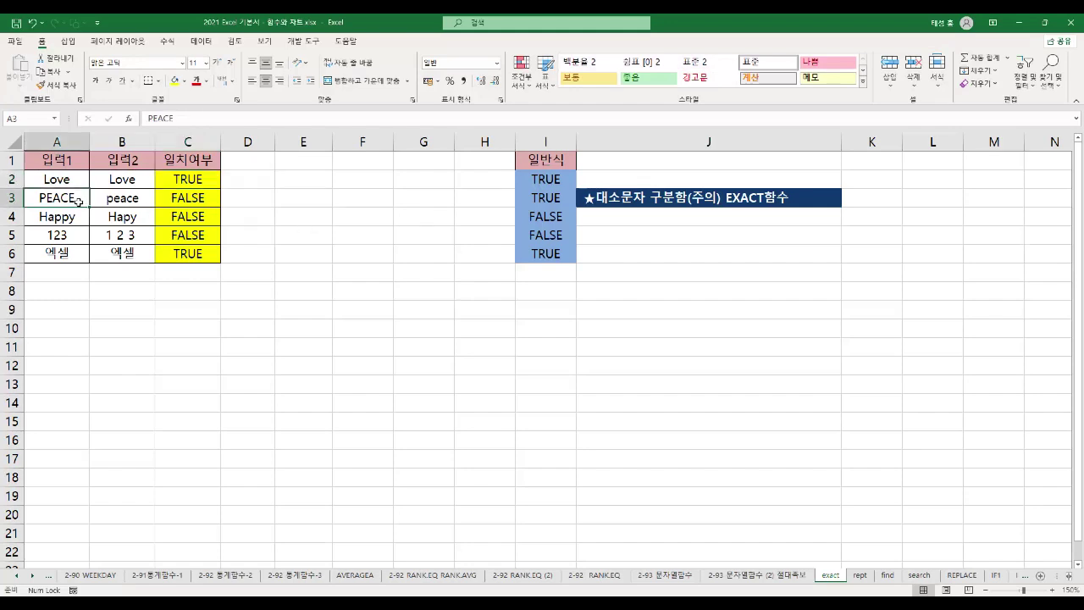
pyautogui.click(120, 198)
pyautogui.click(199, 199)
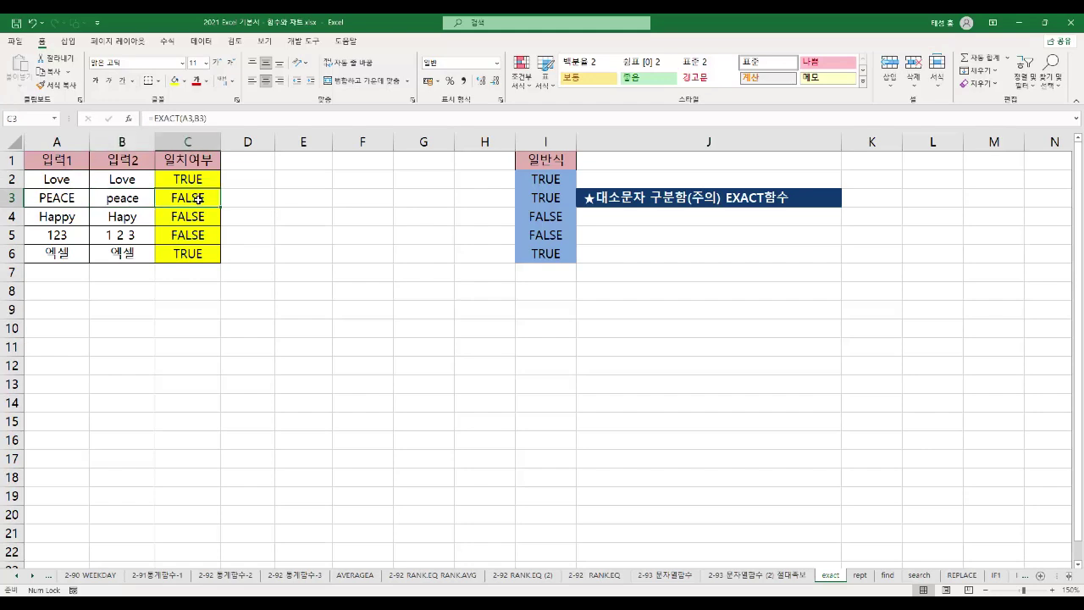
pyautogui.press('F2')
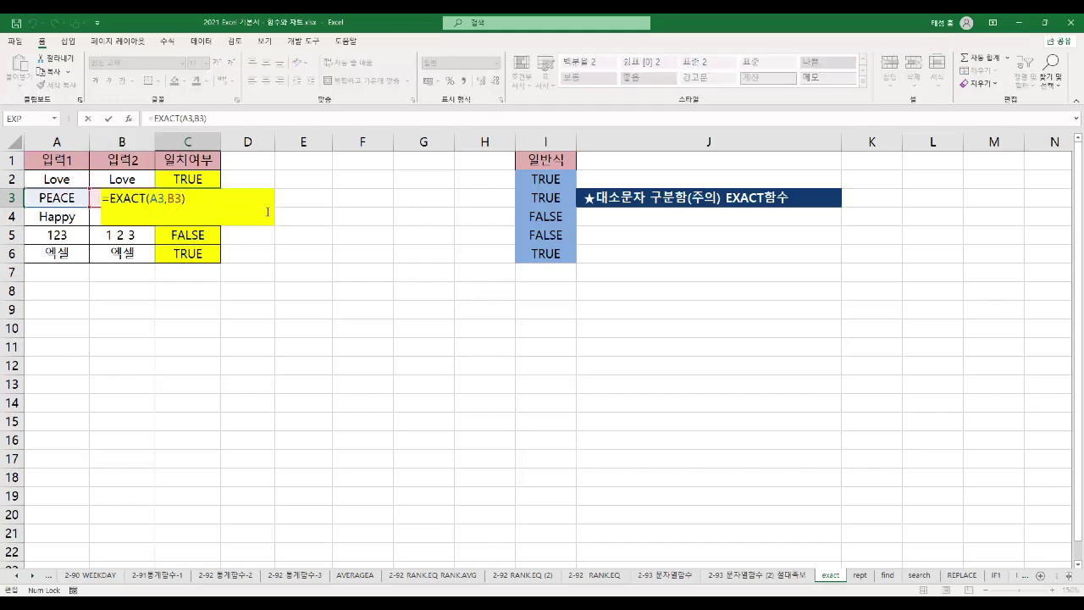
pyautogui.press('Return')
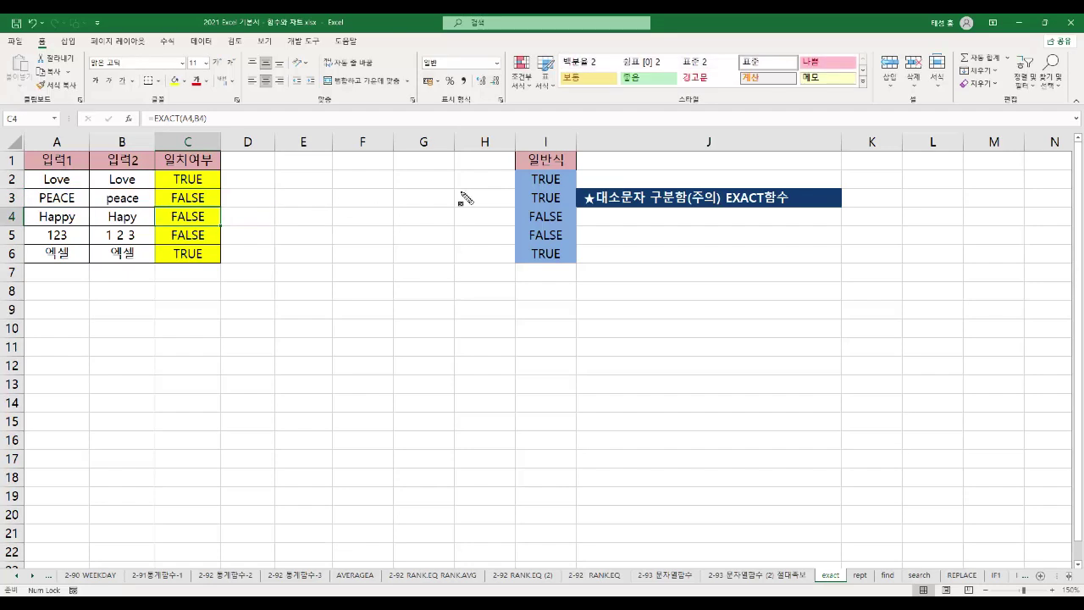
pyautogui.moveTo(587, 181); pyautogui.dragTo(832, 224)
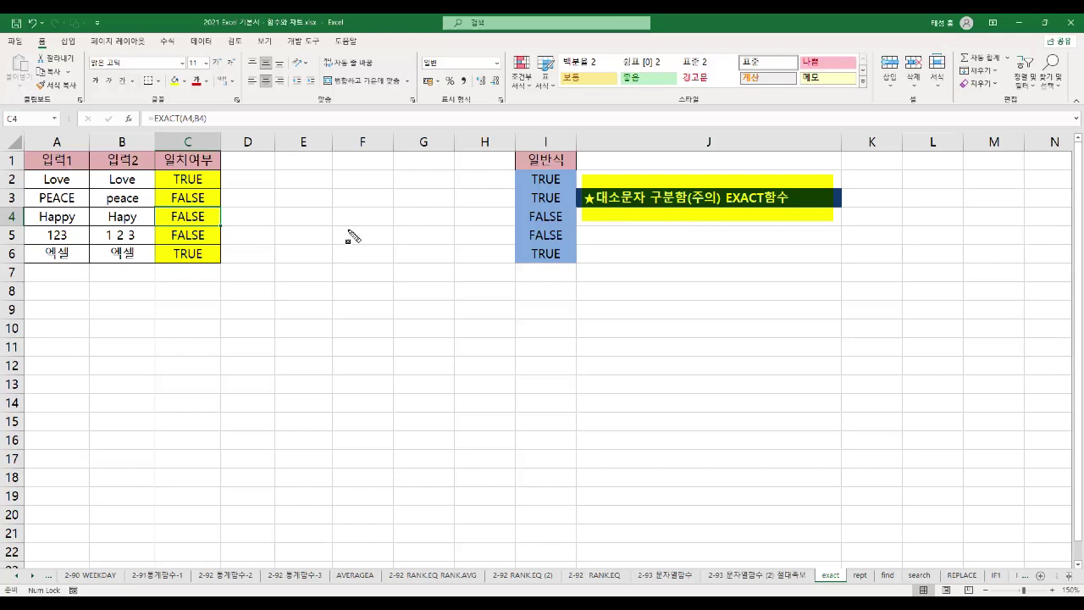
# Check the texts in A4 and B4 and examine the EXACT formula comparing them in C4
pyautogui.click(85, 221)
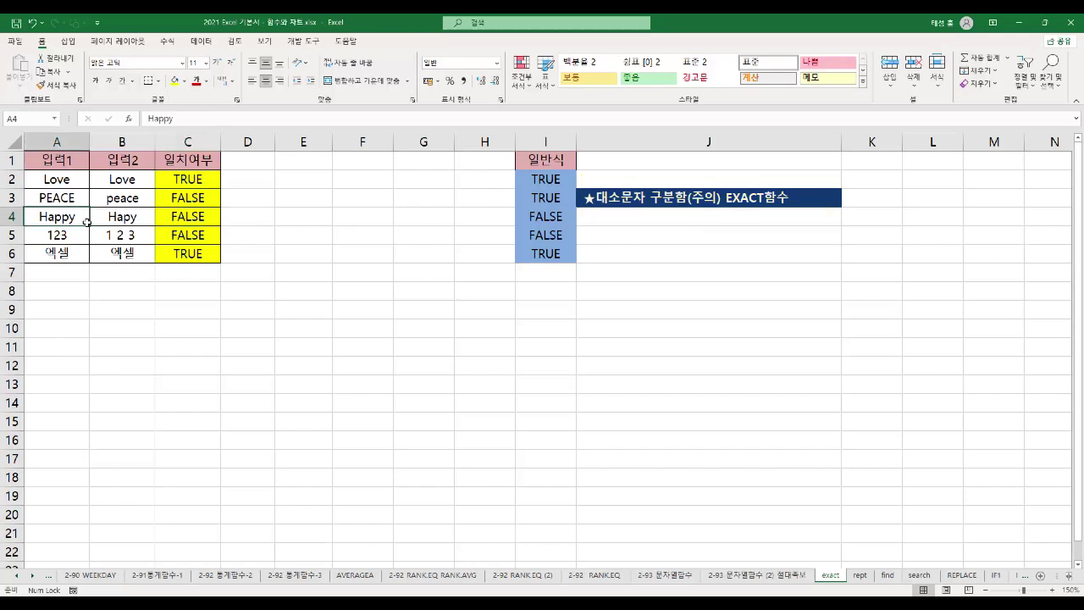
pyautogui.click(131, 218)
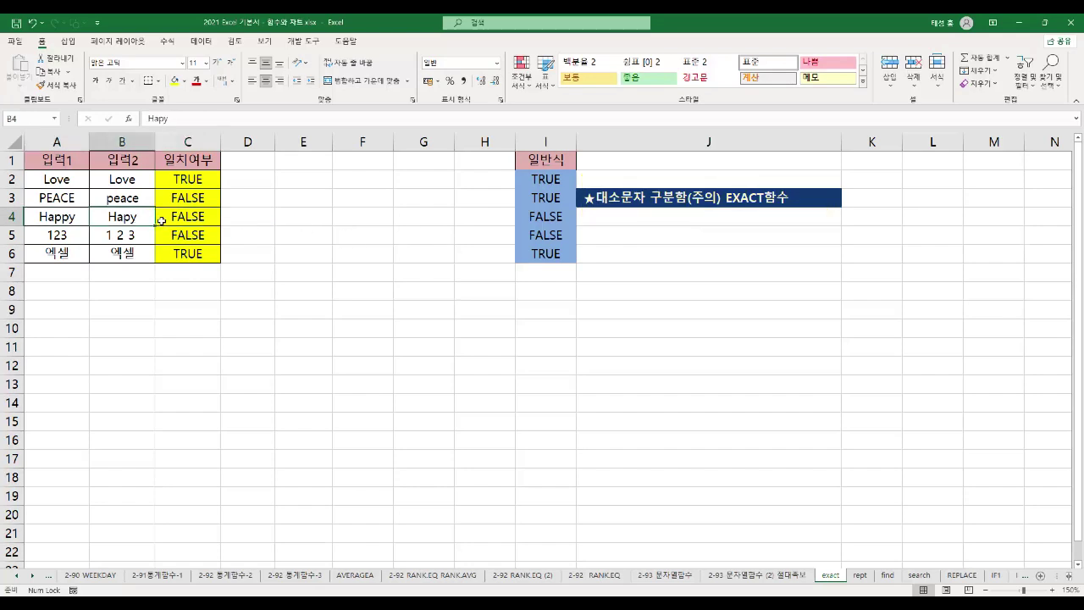
pyautogui.click(191, 218)
pyautogui.doubleClick(191, 219)
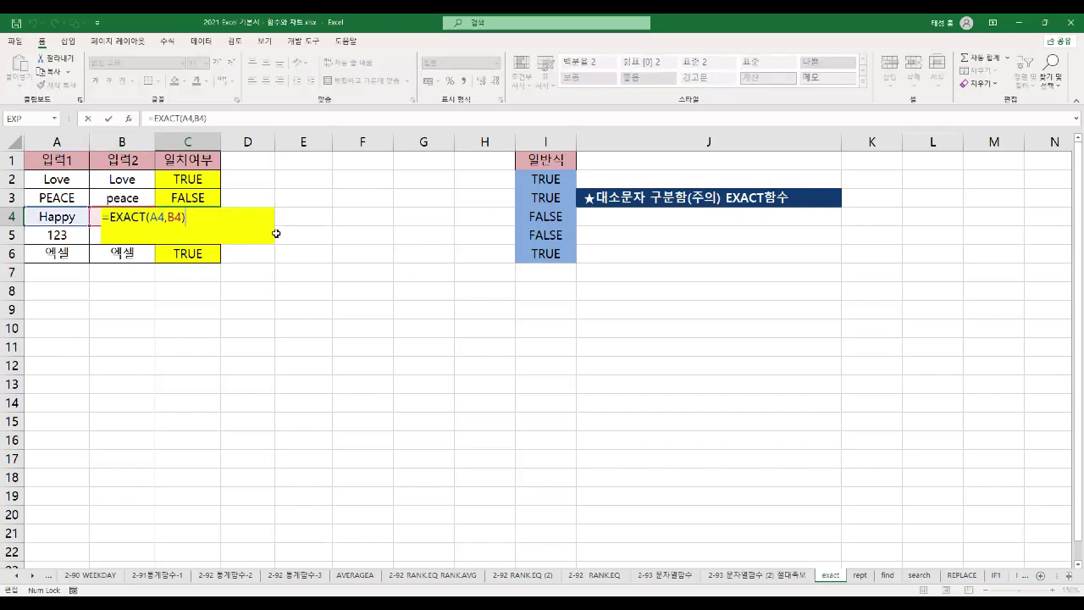
pyautogui.press('Escape')
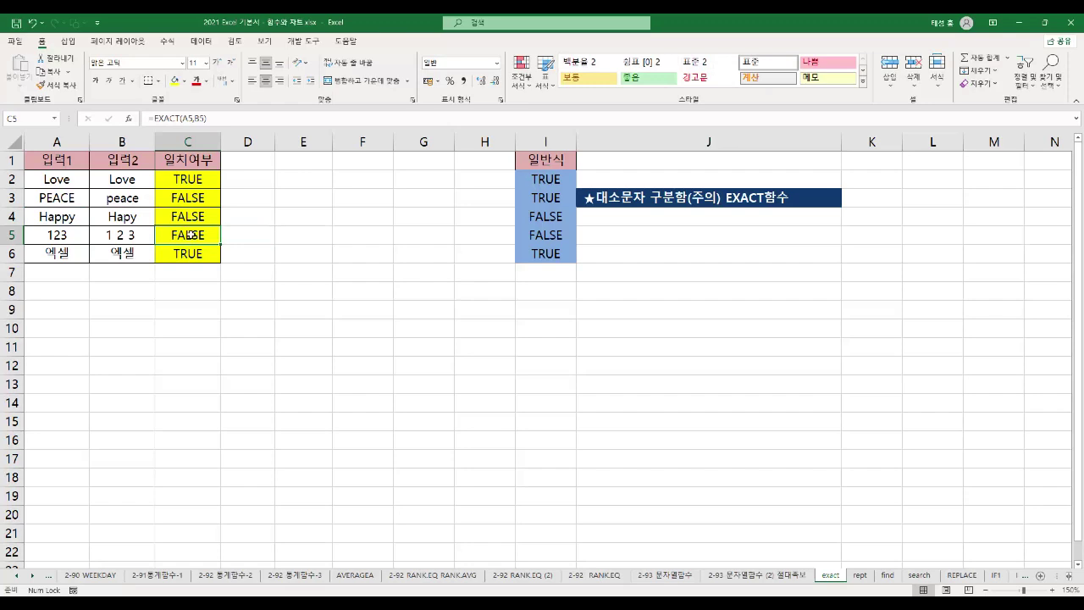
# Compare the number in A5 with the spaced entry in B5 and inspect the EXACT formula in C5
pyautogui.click(81, 239)
pyautogui.click(126, 239)
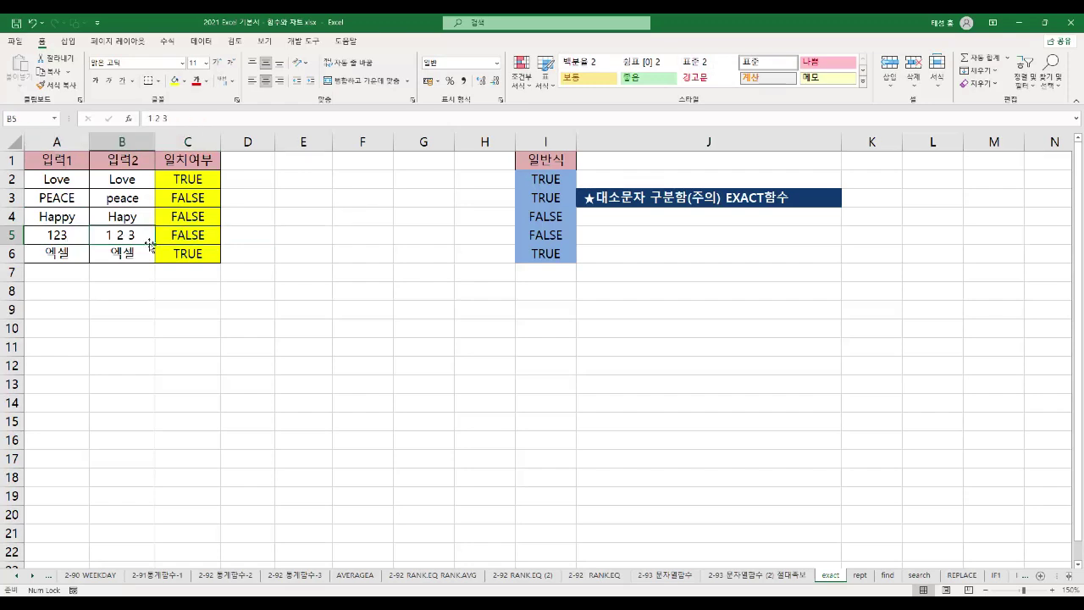
pyautogui.doubleClick(191, 235)
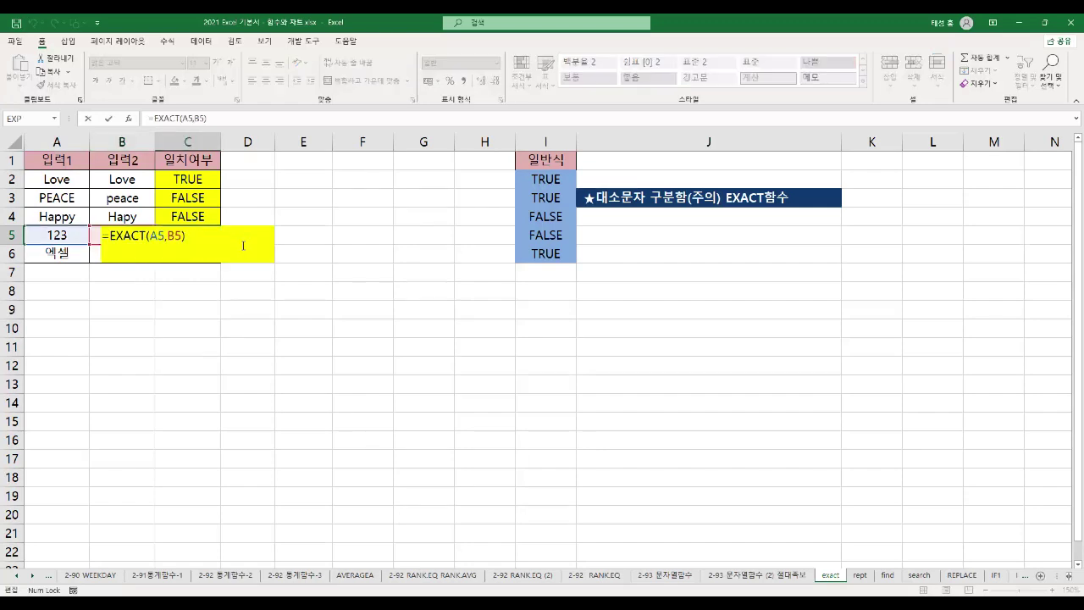
pyautogui.press('Return')
pyautogui.click(190, 235)
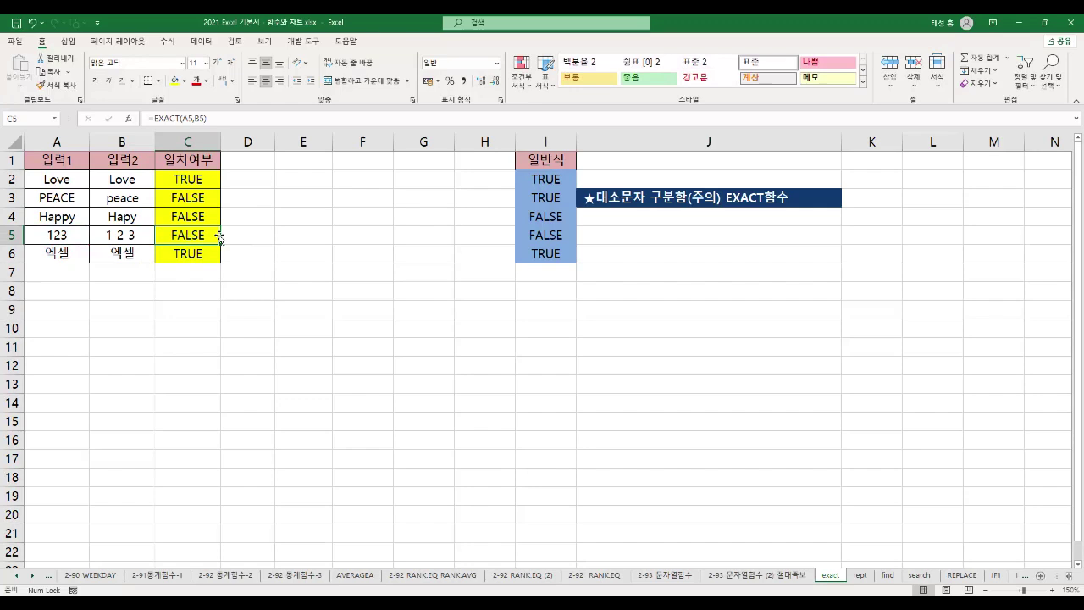
# Check the Korean texts in A6 and B6 and inspect their EXACT formula in C6
pyautogui.click(75, 253)
pyautogui.click(122, 253)
pyautogui.click(207, 255)
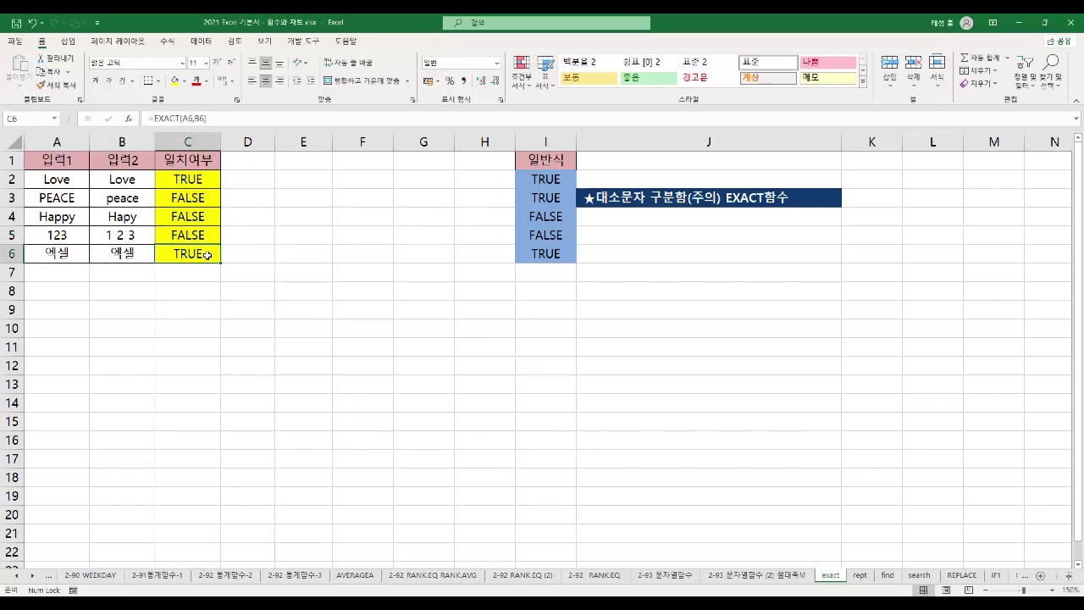
pyautogui.doubleClick(207, 254)
pyautogui.press('Return')
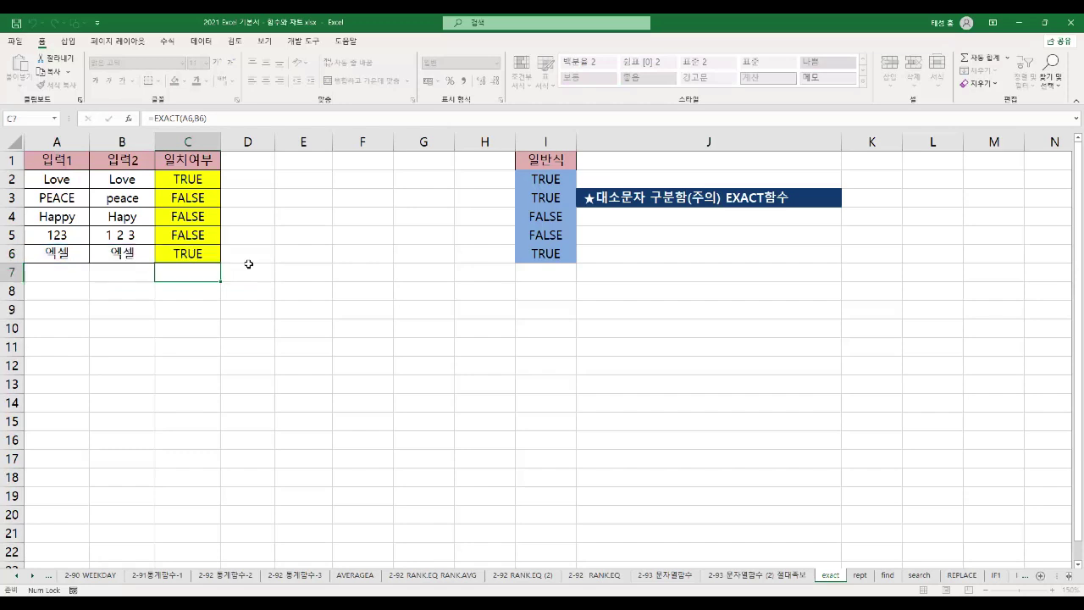
# Examine the plain equality formulas in I2 and I3, compare I3 with C3, mark the J3 note, and open the rept sheet
pyautogui.click(551, 181)
pyautogui.doubleClick(554, 182)
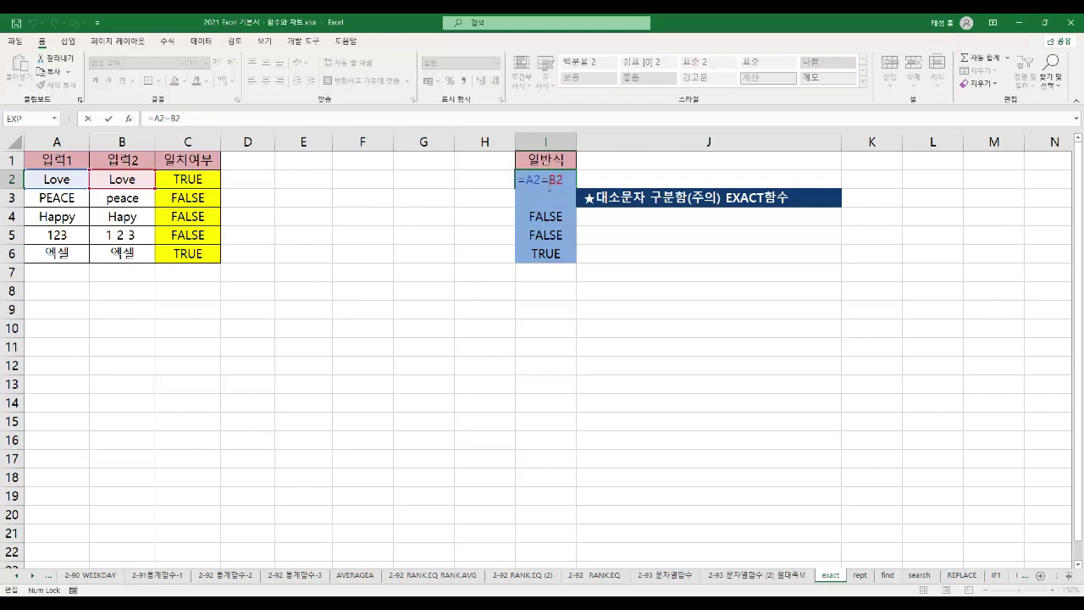
pyautogui.hotkey('ctrl', 'Return')
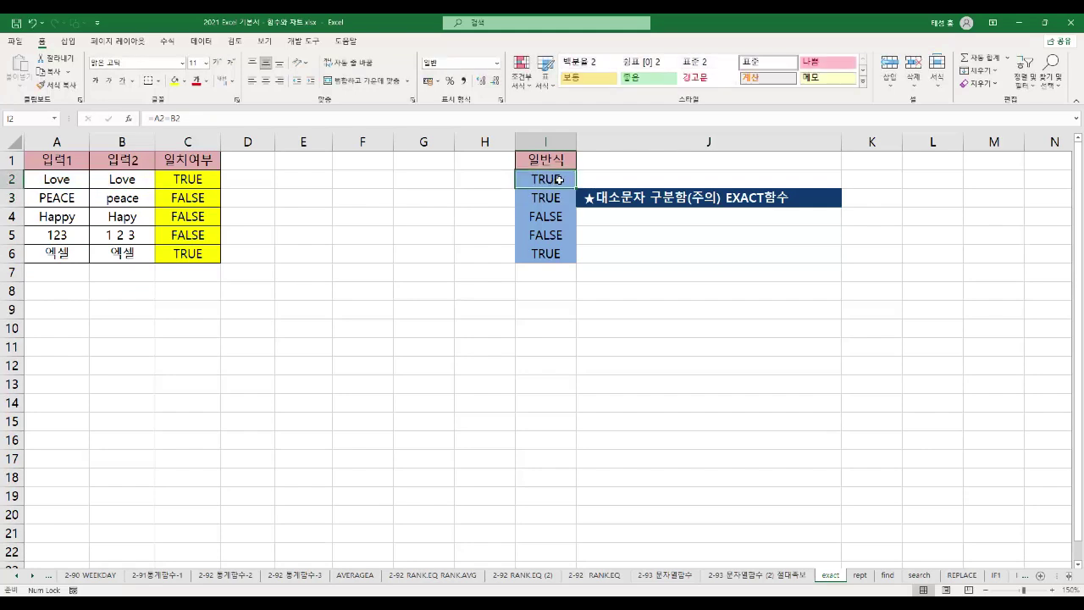
pyautogui.press('Return')
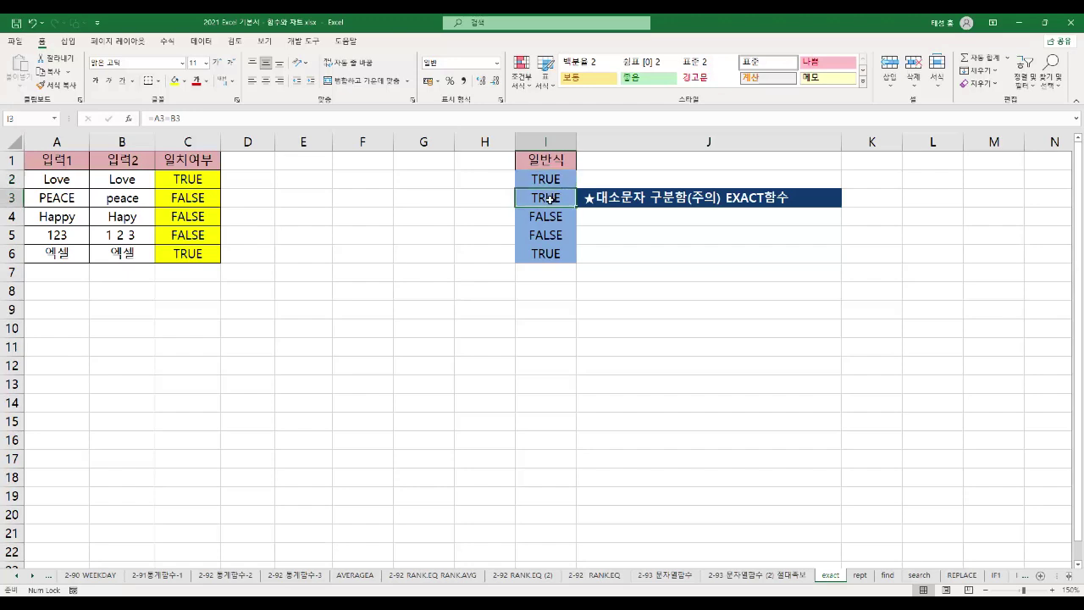
pyautogui.press('F2')
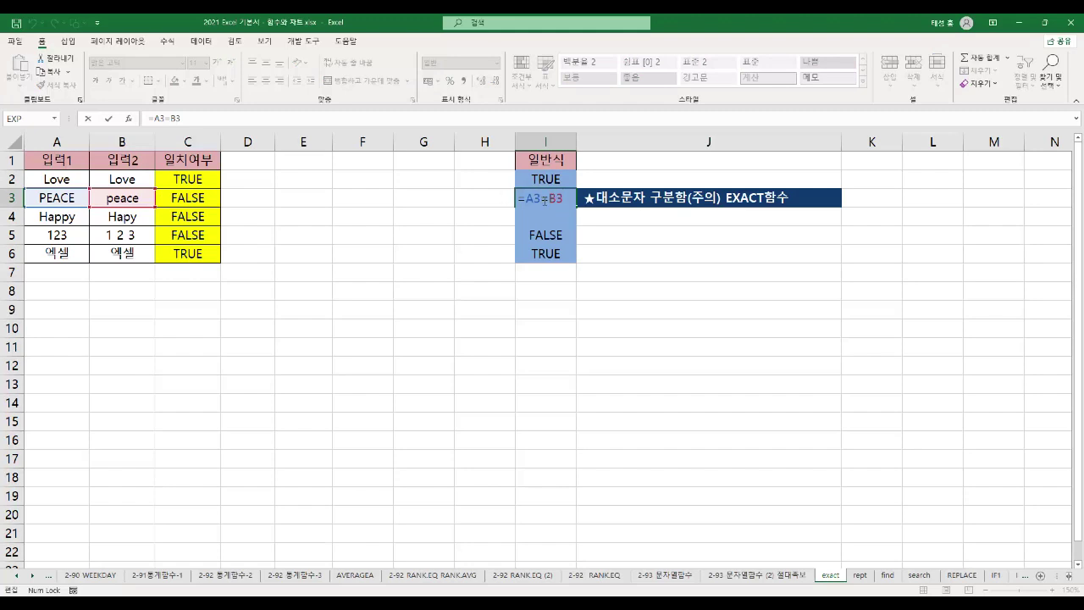
pyautogui.hotkey('ctrl', 'Return')
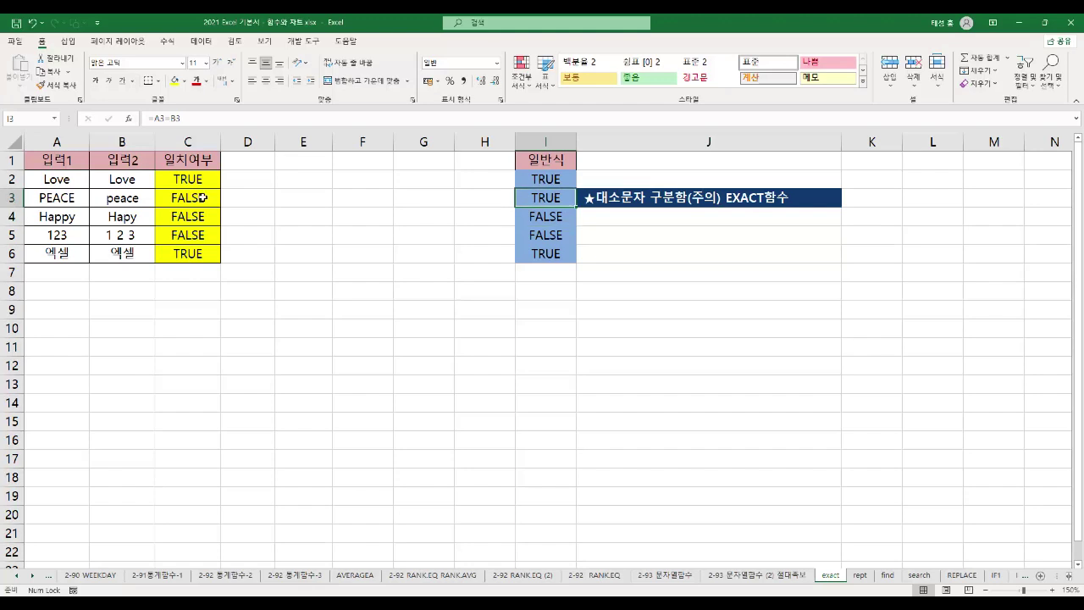
pyautogui.click(208, 198)
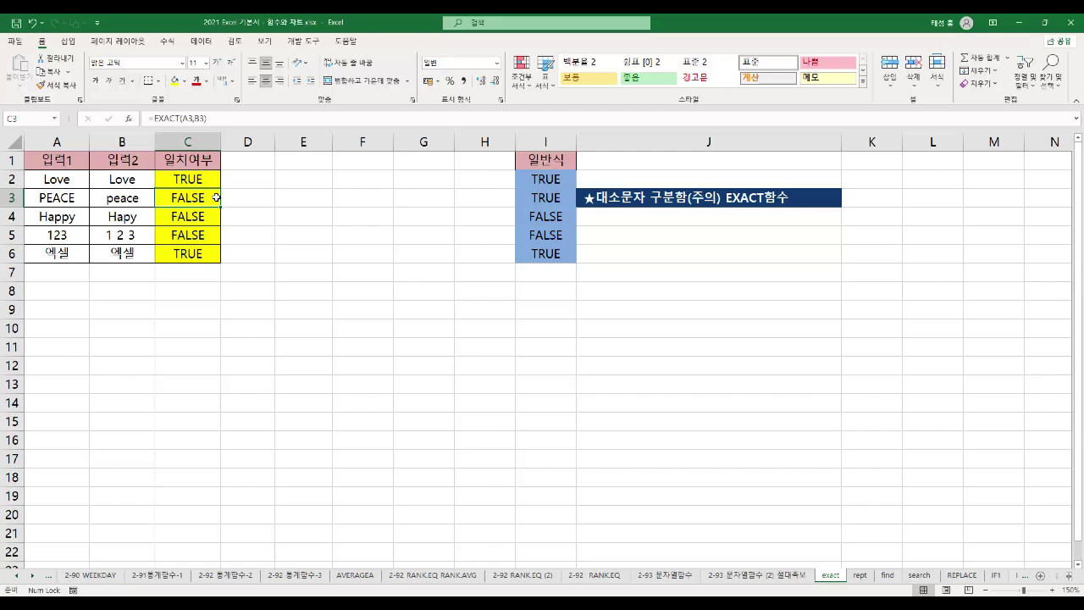
pyautogui.moveTo(577, 170)
pyautogui.mouseDown()
pyautogui.moveTo(618, 214)
pyautogui.moveTo(842, 229)
pyautogui.mouseUp()
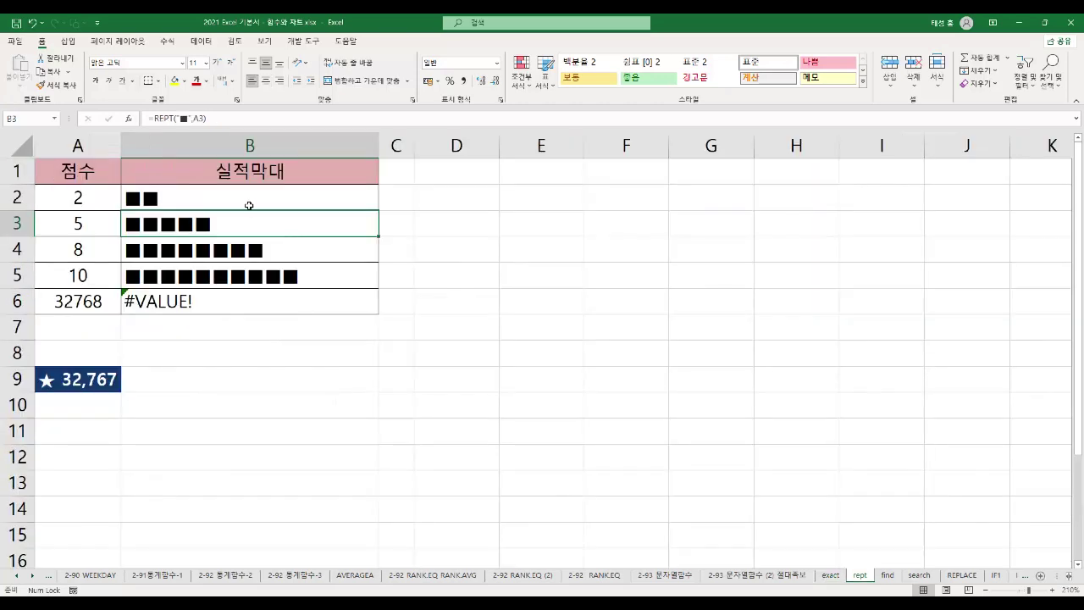
# Examine the REPT formula in B2, marking its ■ and A2 arguments and the source score in A2
pyautogui.click(253, 204)
pyautogui.doubleClick(252, 204)
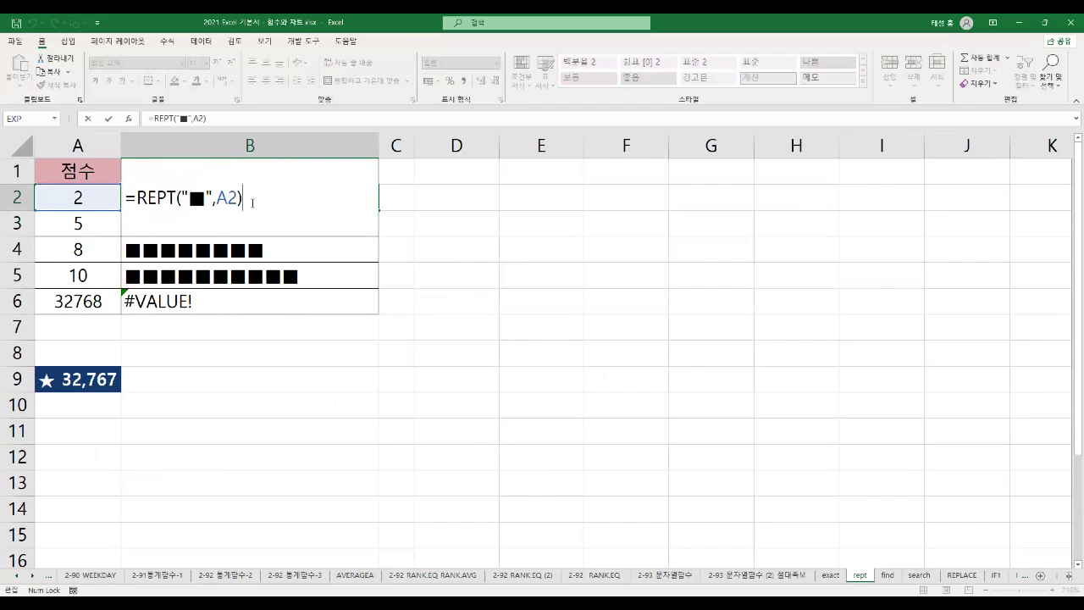
pyautogui.moveTo(179, 198); pyautogui.dragTo(241, 197)
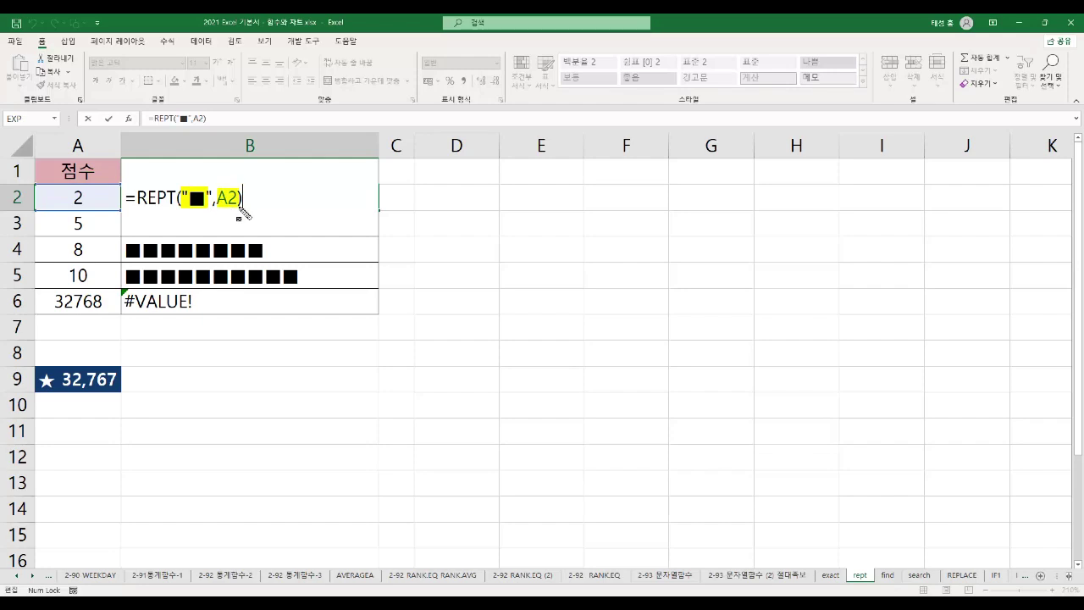
pyautogui.moveTo(71, 197); pyautogui.dragTo(90, 209)
pyautogui.press('Escape')
pyautogui.hotkey('ctrl', 'Return')
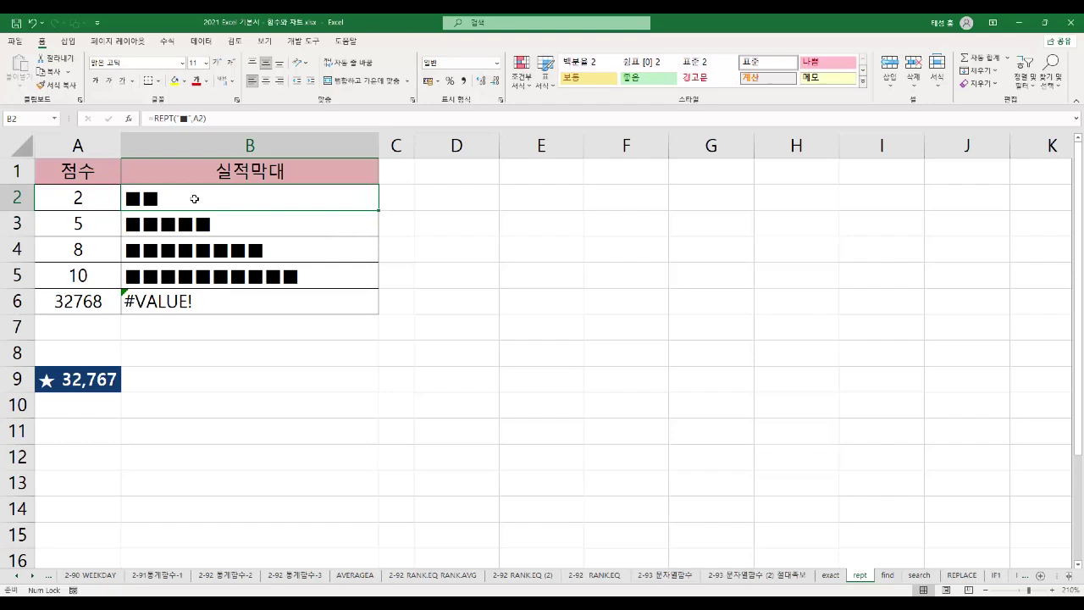
# Inspect the REPT formula in B3, check the bars in B4 and B5, and recheck the formula in B2
pyautogui.click(181, 222)
pyautogui.doubleClick(241, 226)
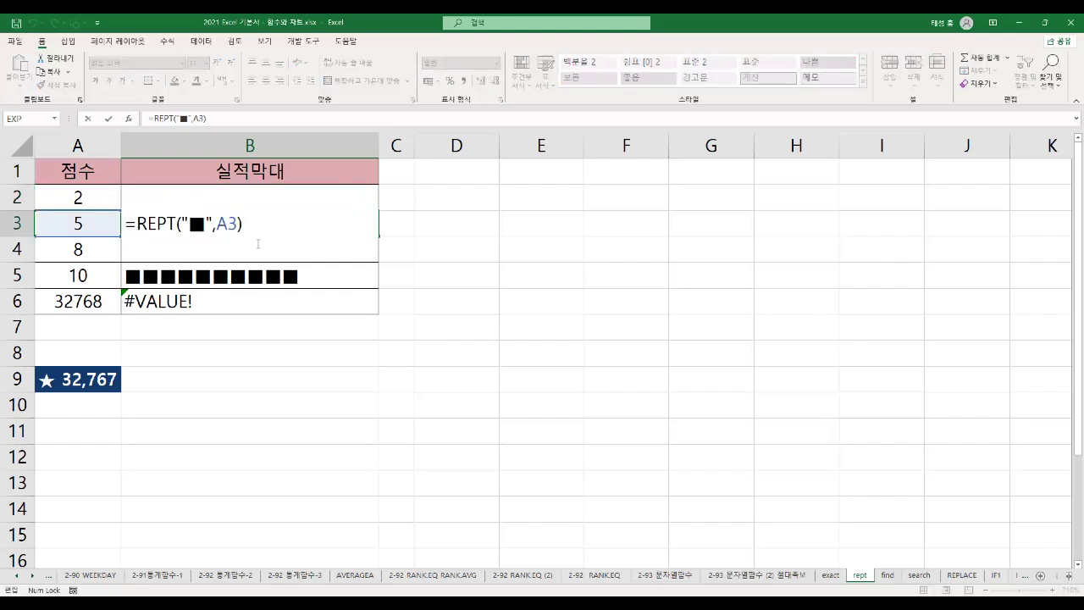
pyautogui.press('Return')
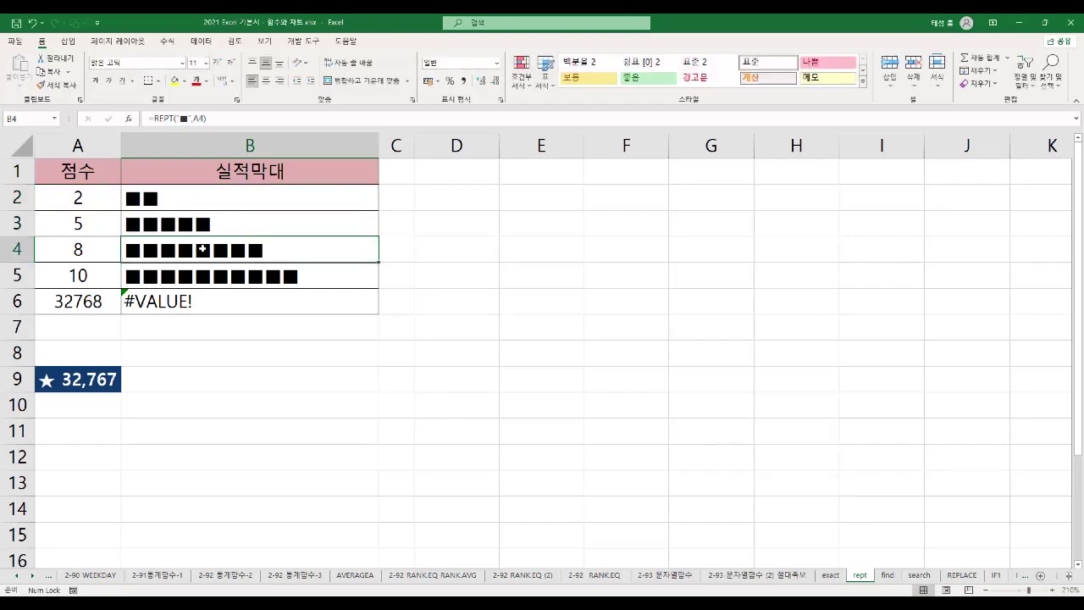
pyautogui.click(175, 277)
pyautogui.click(175, 203)
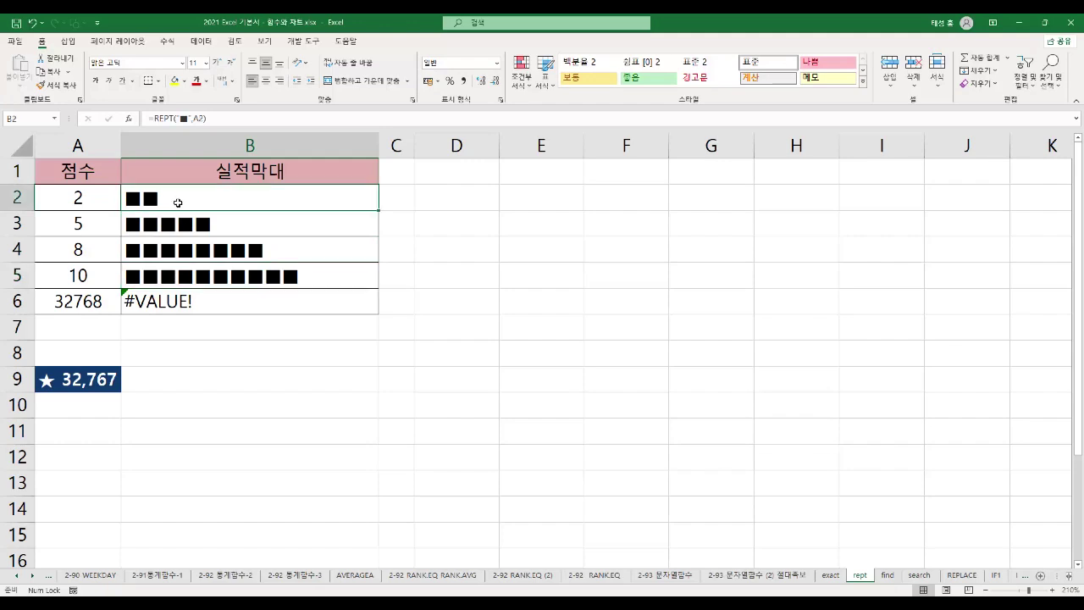
pyautogui.doubleClick(184, 203)
pyautogui.press('Return')
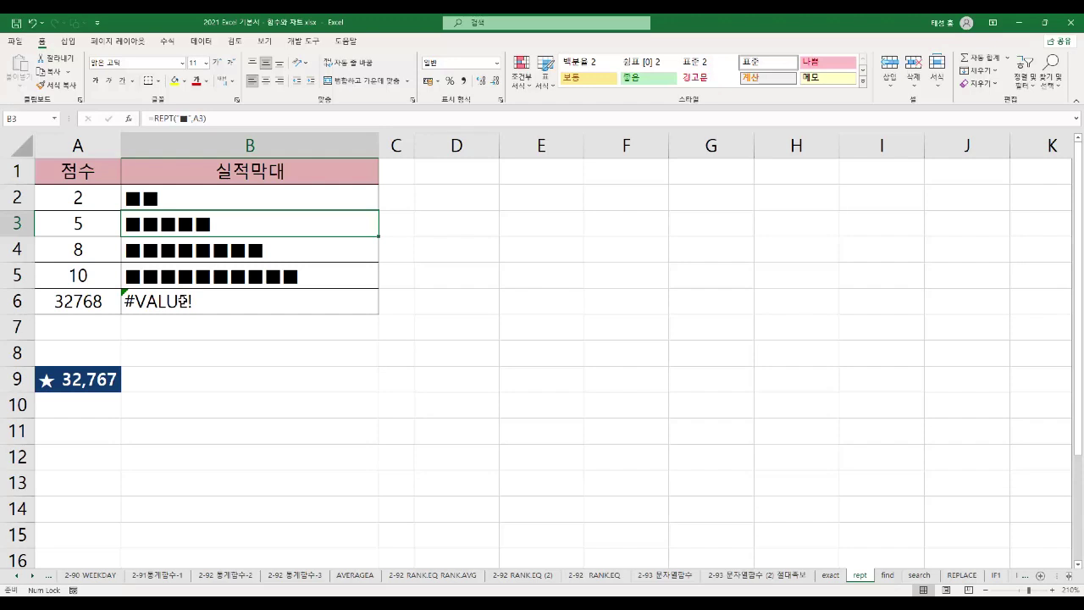
# Read the repeat-limit note in A9, examine the REPT formula in B6 against it, and open the find sheet
pyautogui.click(117, 381)
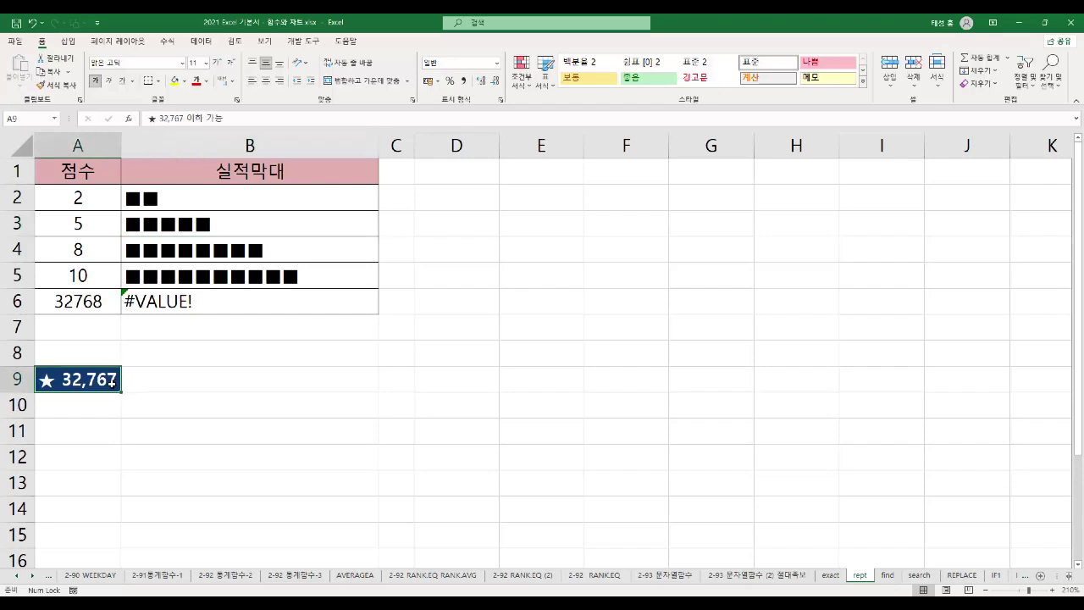
pyautogui.click(190, 303)
pyautogui.doubleClick(190, 303)
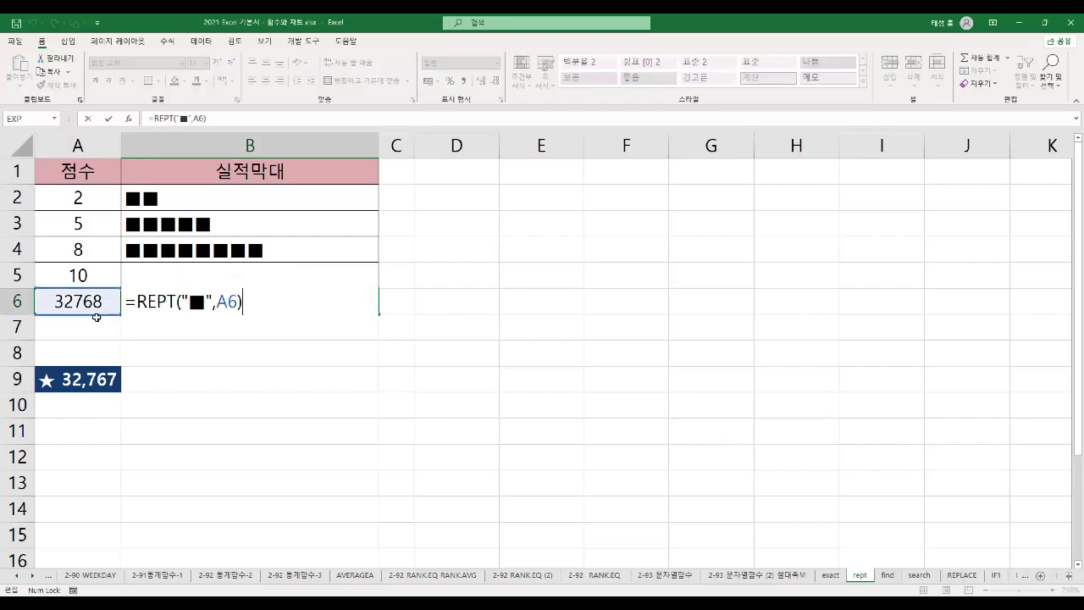
pyautogui.press('Return')
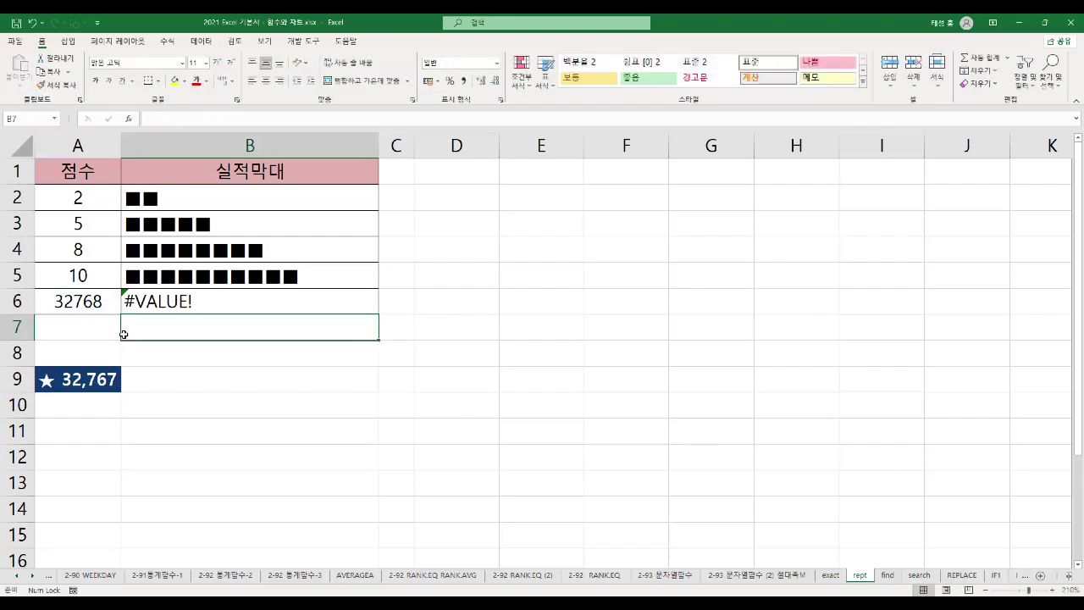
pyautogui.press('Up')
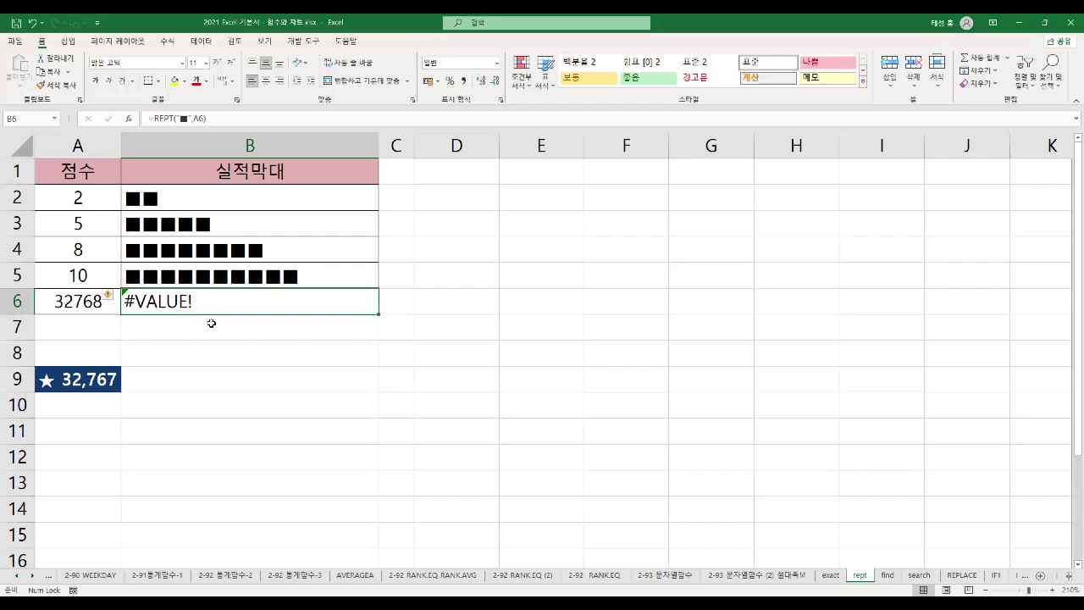
pyautogui.click(886, 575)
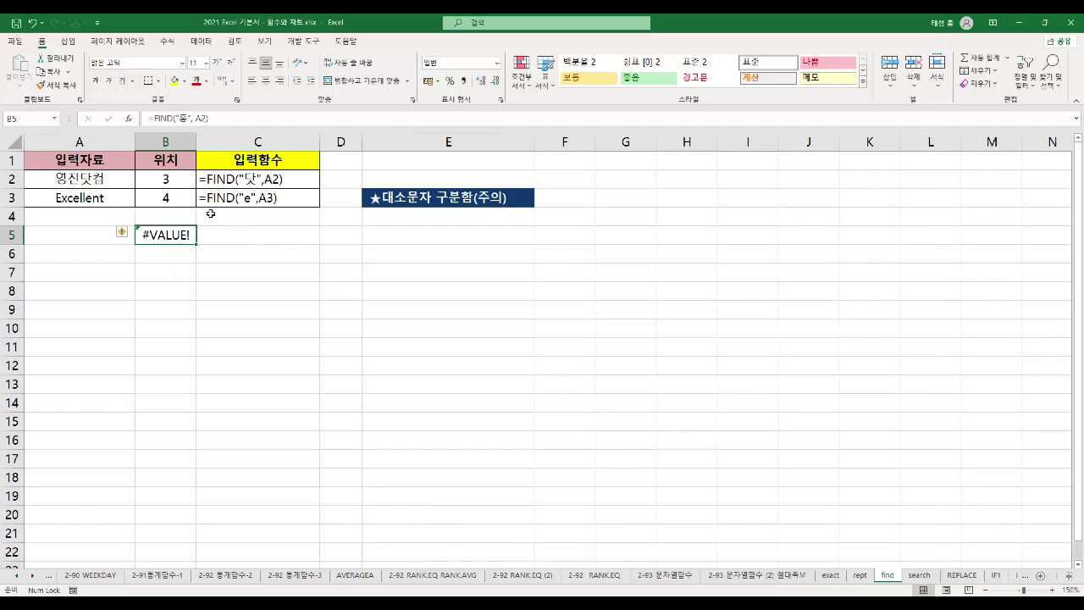
# Mark the case-sensitivity note in E3 and examine the FIND formula in B2 that looks for "닷" in A2
pyautogui.moveTo(351, 173); pyautogui.dragTo(555, 221)
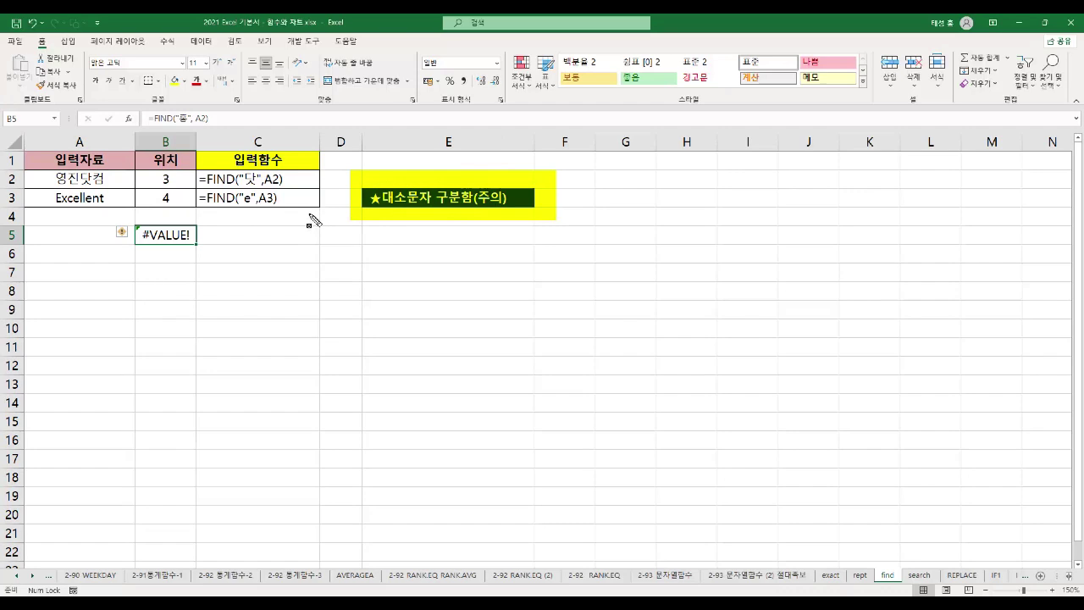
pyautogui.press('Escape')
pyautogui.click(185, 185)
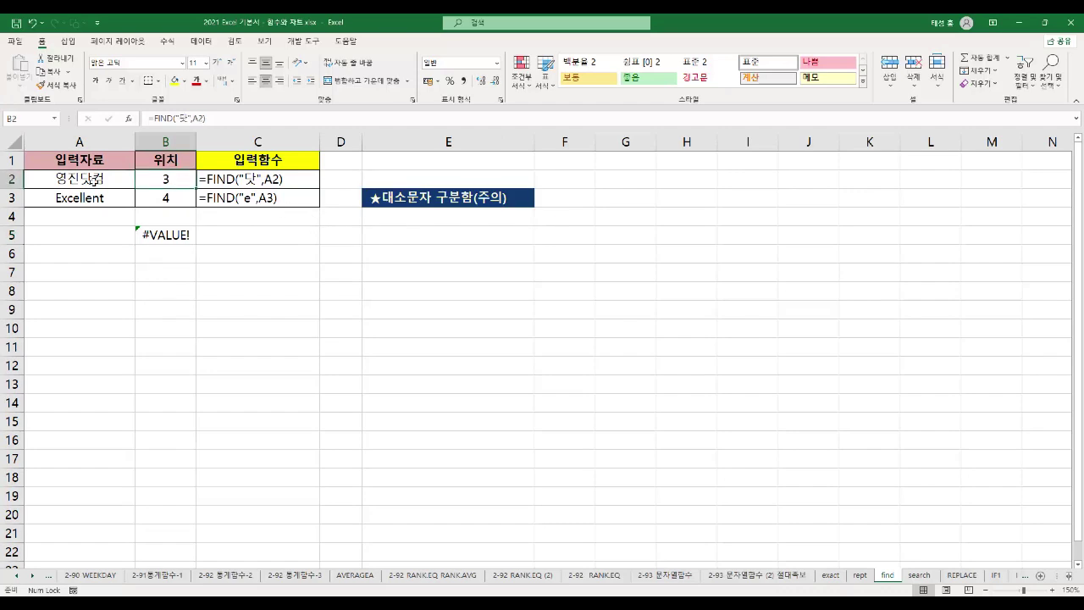
pyautogui.doubleClick(164, 184)
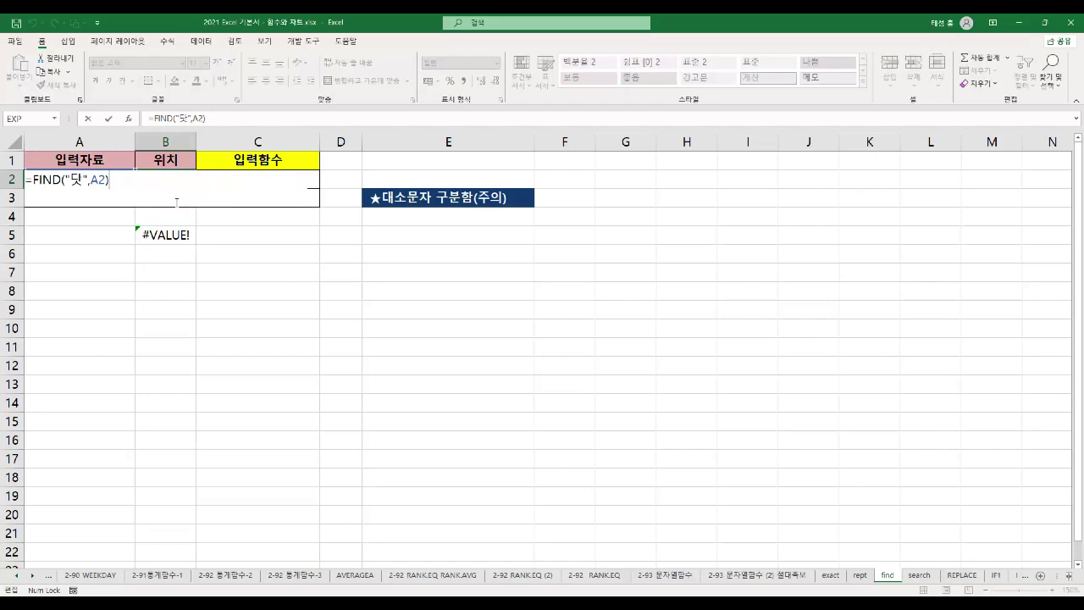
pyautogui.press('Return')
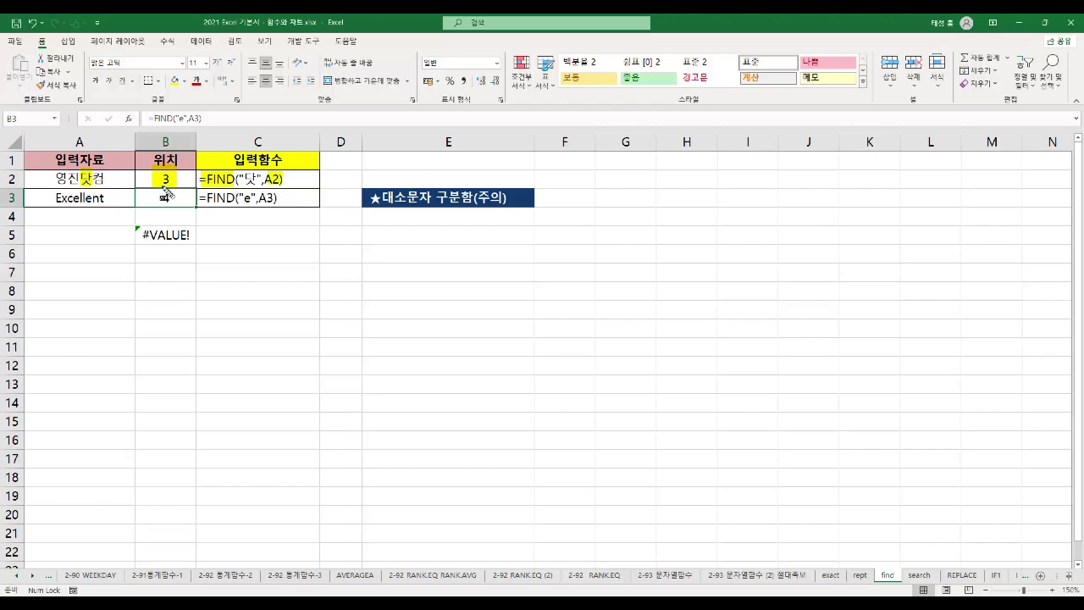
# Examine the FIND("e",A3) example, marking its formula, the start of Excellent, the result in B3, and the case-sensitivity note
pyautogui.moveTo(349, 176); pyautogui.dragTo(519, 218)
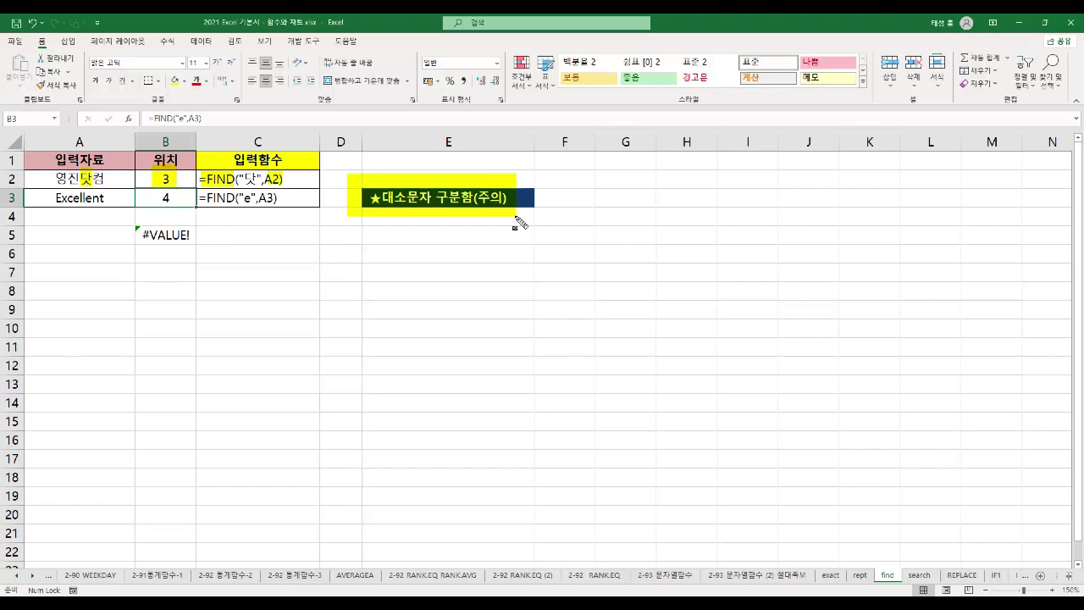
pyautogui.moveTo(200, 191)
pyautogui.mouseDown()
pyautogui.moveTo(239, 212)
pyautogui.moveTo(281, 213)
pyautogui.mouseUp()
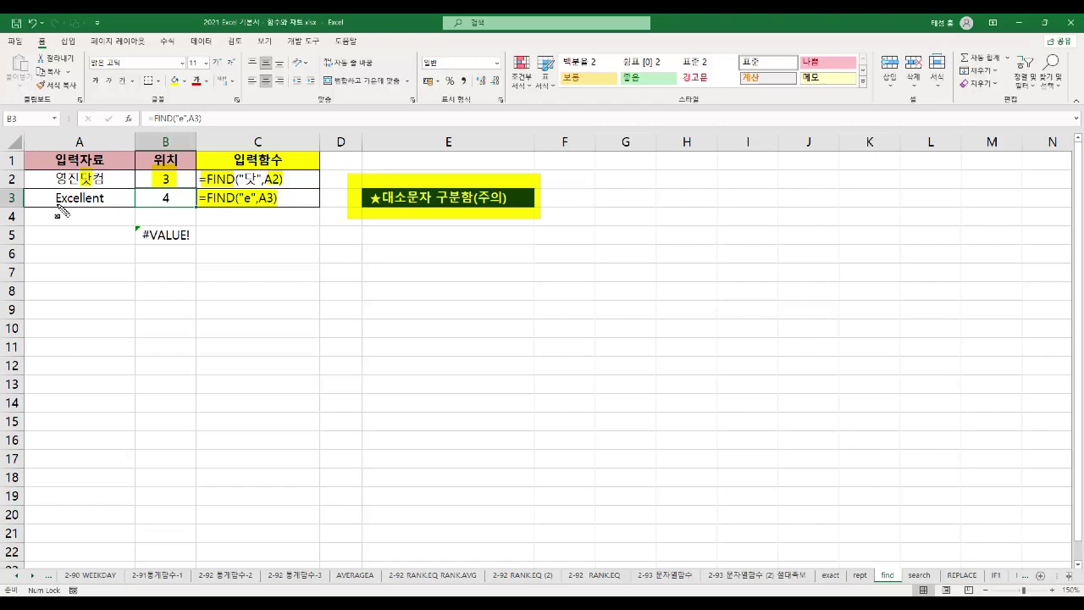
pyautogui.moveTo(53, 198); pyautogui.dragTo(79, 205)
pyautogui.moveTo(150, 203)
pyautogui.mouseDown()
pyautogui.moveTo(150, 189)
pyautogui.moveTo(185, 207)
pyautogui.mouseUp()
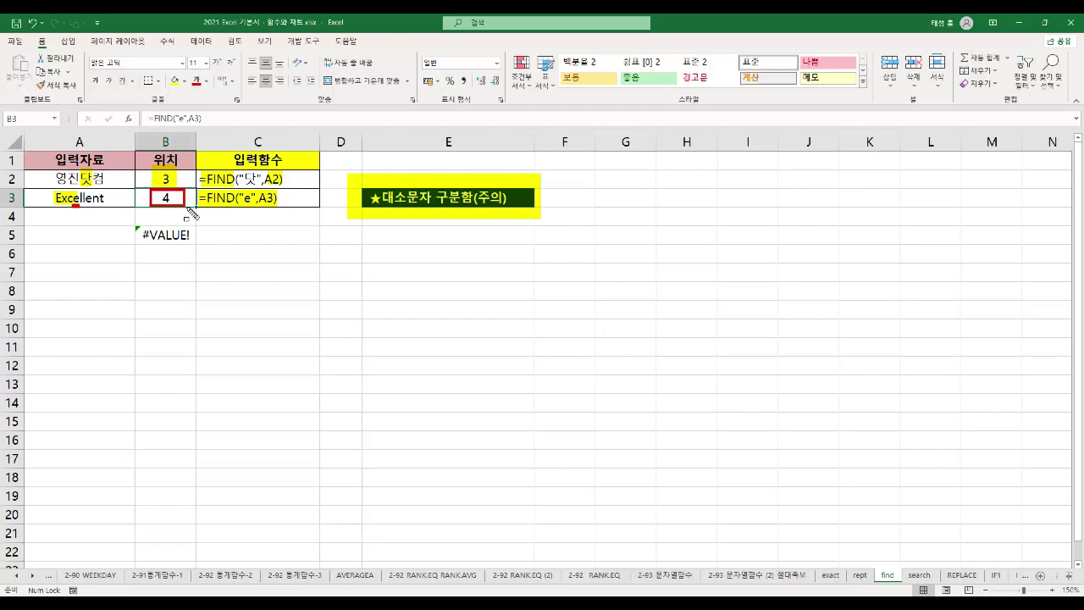
pyautogui.moveTo(347, 173)
pyautogui.mouseDown()
pyautogui.moveTo(364, 196)
pyautogui.moveTo(520, 227)
pyautogui.moveTo(543, 218)
pyautogui.mouseUp()
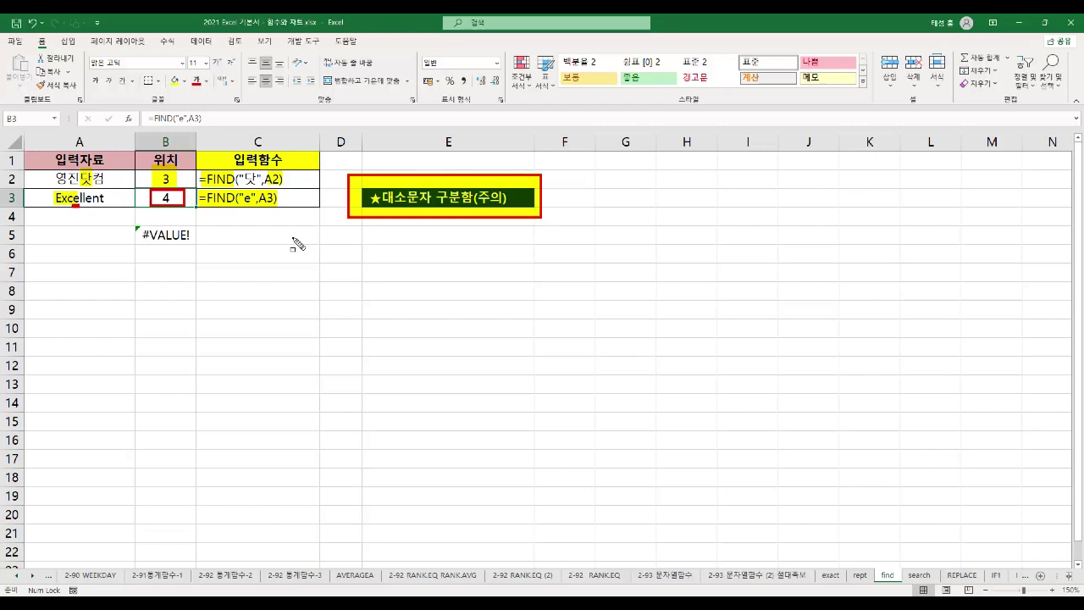
# Clear the markings and inspect the FIND formula in B5 that searches A2 for "홍"
pyautogui.press('Escape')
pyautogui.click(190, 241)
pyautogui.press('F2')
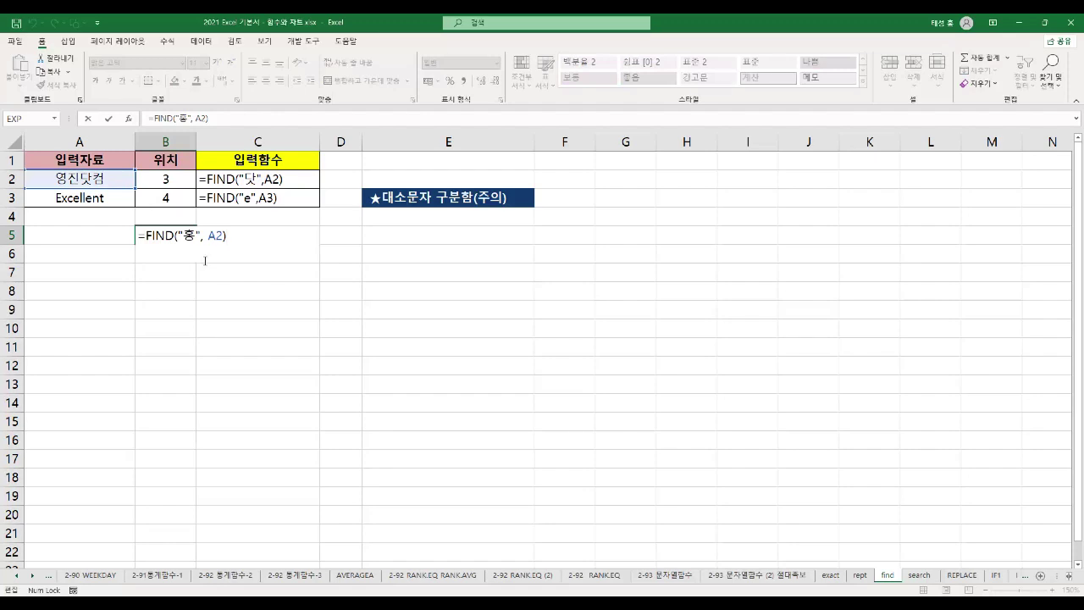
pyautogui.press('Return')
pyautogui.click(194, 242)
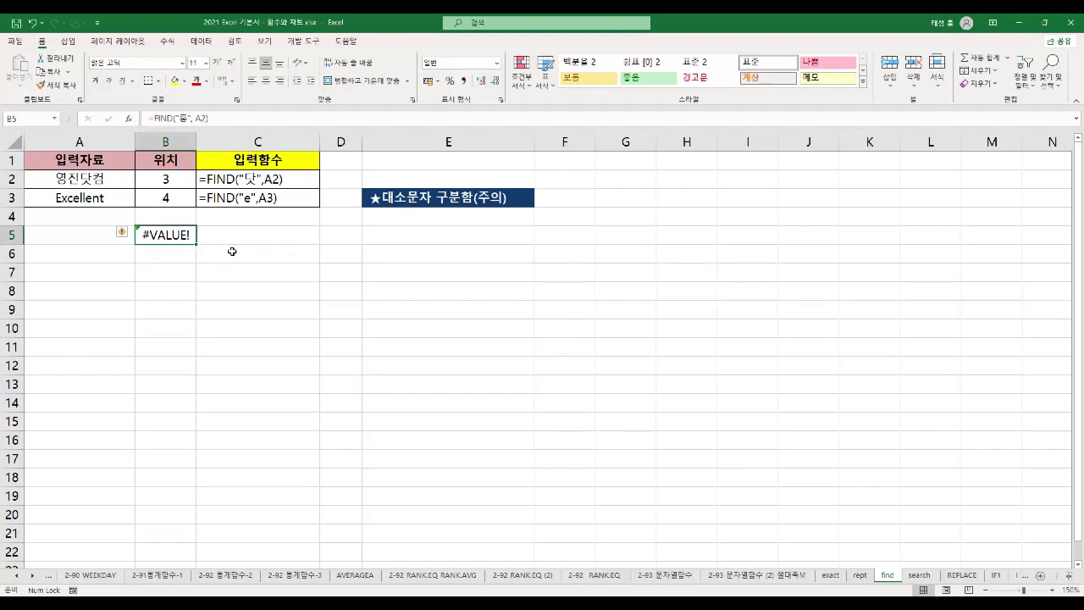
# Open the REPLACE sheet and mark the function names REPLACE in A2 and SUBSTITUTE in A3
pyautogui.hotkey('ctrl', 'pagedown')
pyautogui.hotkey('ctrl', 'pagedown')
pyautogui.moveTo(37, 183); pyautogui.dragTo(83, 184)
pyautogui.moveTo(31, 205); pyautogui.dragTo(104, 208)
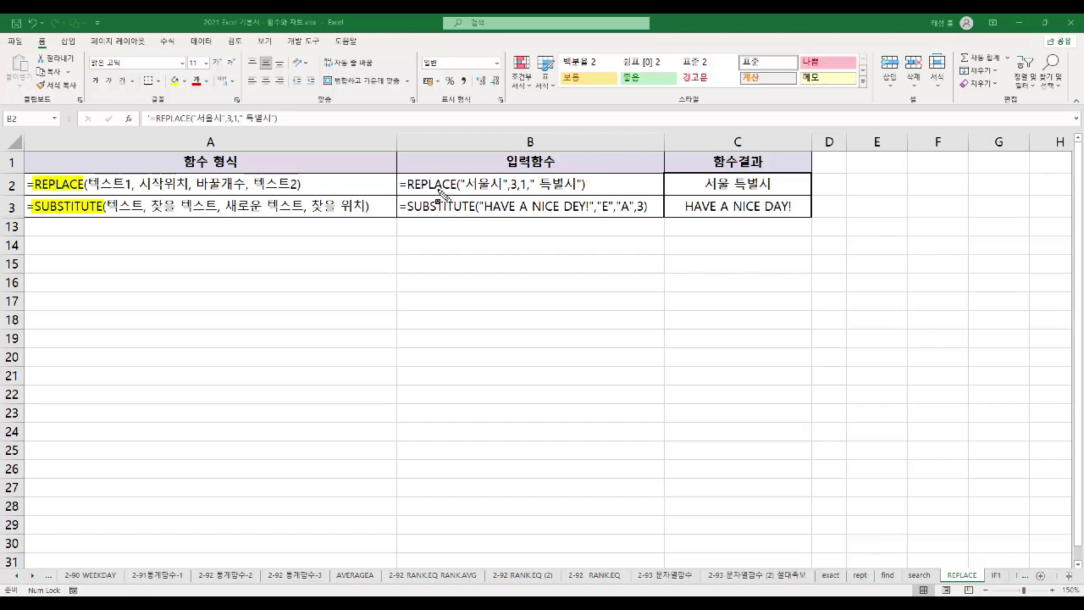
# Examine the REPLACE example in B2, marking 시, the 3 and 1 arguments, 특별시, and the result in C2
pyautogui.moveTo(403, 185); pyautogui.dragTo(514, 191)
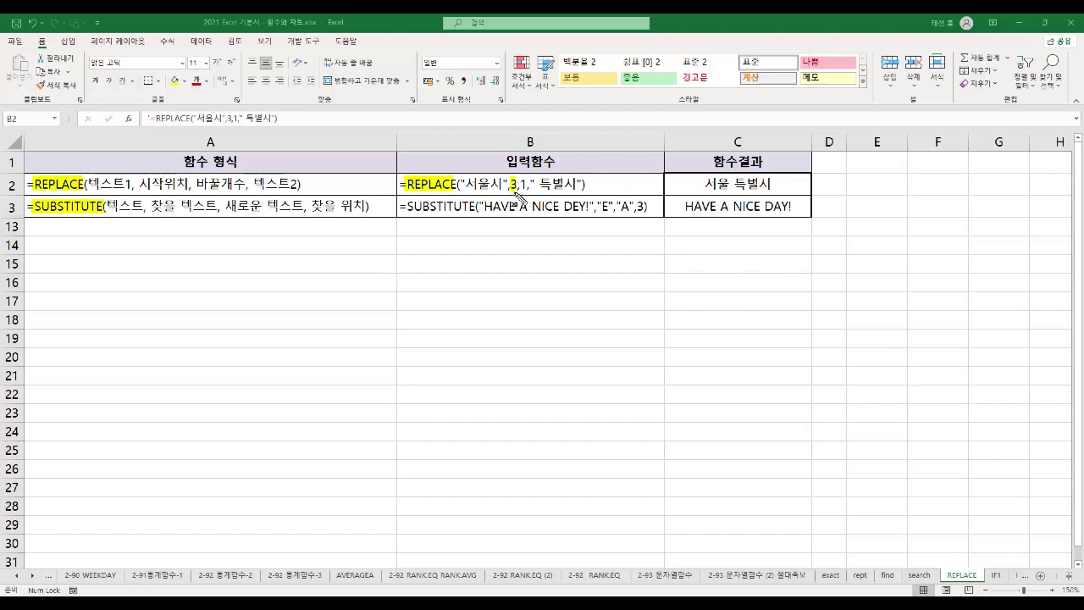
pyautogui.moveTo(496, 177); pyautogui.dragTo(496, 192)
pyautogui.moveTo(521, 177); pyautogui.dragTo(522, 192)
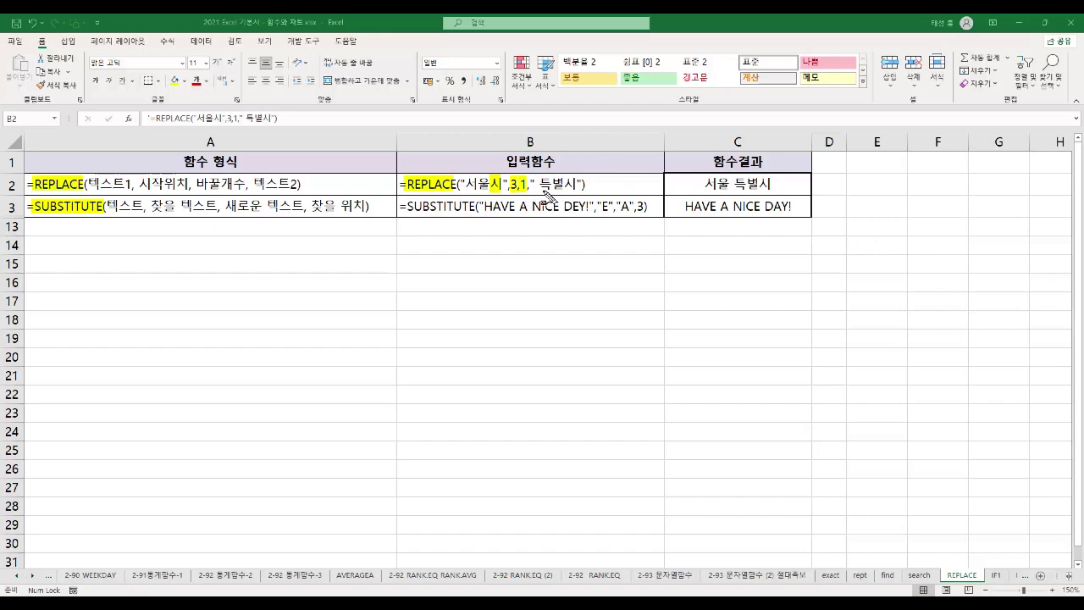
pyautogui.moveTo(542, 179); pyautogui.dragTo(576, 193)
pyautogui.moveTo(705, 183); pyautogui.dragTo(729, 187)
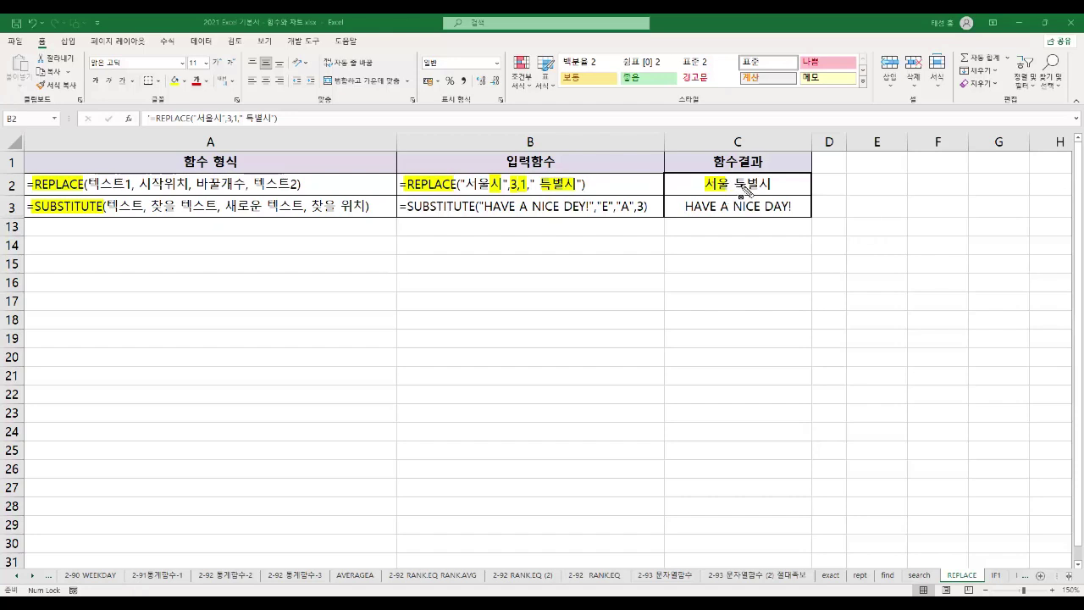
pyautogui.moveTo(735, 187); pyautogui.dragTo(768, 188)
pyautogui.moveTo(489, 194); pyautogui.dragTo(501, 194)
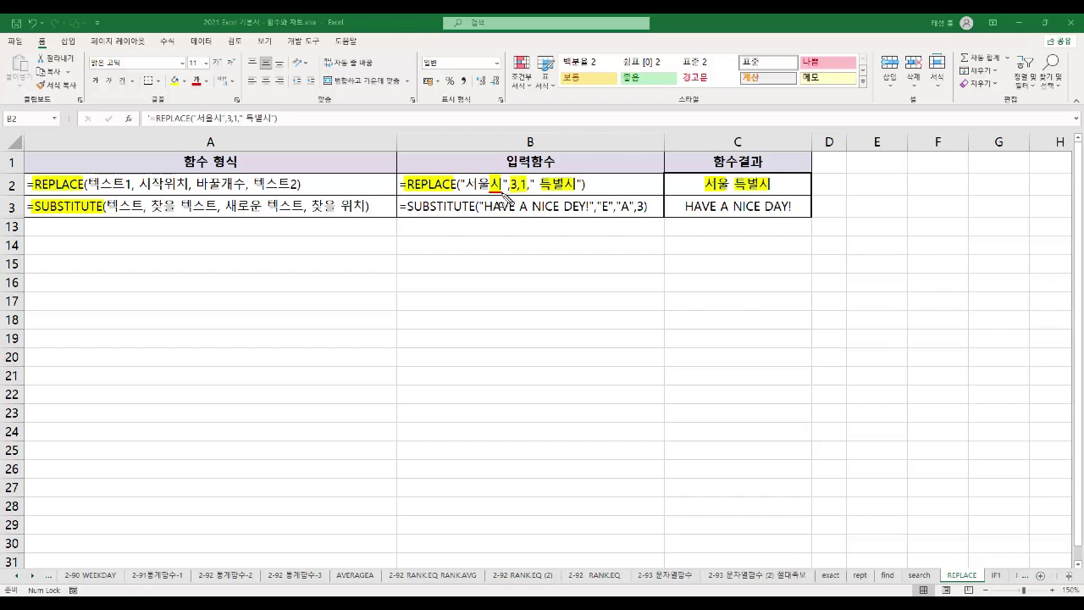
pyautogui.moveTo(511, 194)
pyautogui.mouseDown()
pyautogui.moveTo(520, 194)
pyautogui.moveTo(501, 174)
pyautogui.mouseUp()
# Examine the SUBSTITUTE example in B3, marking the "E", "A" and 3 arguments and the C3 result, and box both examples
pyautogui.moveTo(407, 208); pyautogui.dragTo(474, 208)
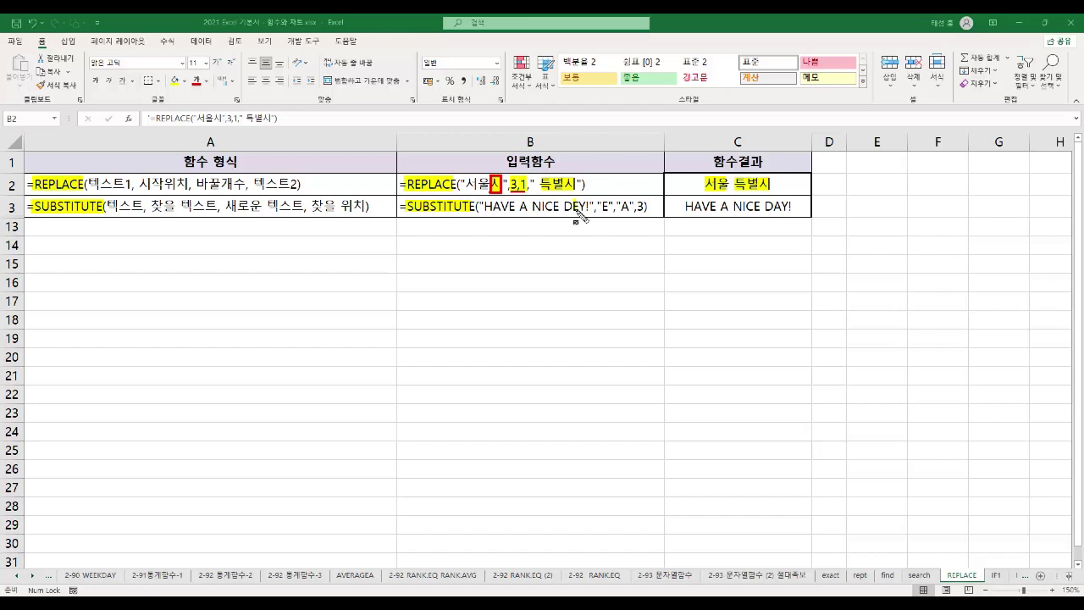
pyautogui.moveTo(600, 201)
pyautogui.mouseDown()
pyautogui.moveTo(606, 213)
pyautogui.moveTo(632, 208)
pyautogui.mouseUp()
pyautogui.moveTo(607, 213)
pyautogui.mouseDown()
pyautogui.moveTo(611, 227)
pyautogui.moveTo(629, 219)
pyautogui.mouseUp()
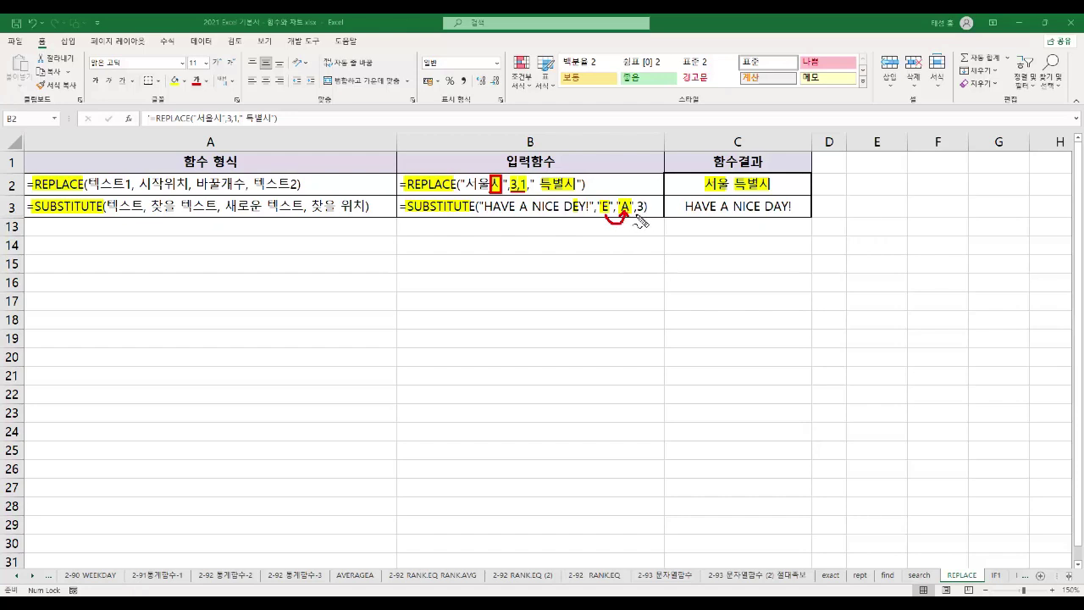
pyautogui.moveTo(636, 216); pyautogui.dragTo(648, 214)
pyautogui.moveTo(508, 211); pyautogui.dragTo(559, 212)
pyautogui.moveTo(575, 237)
pyautogui.mouseDown()
pyautogui.moveTo(576, 222)
pyautogui.moveTo(586, 234)
pyautogui.mouseUp()
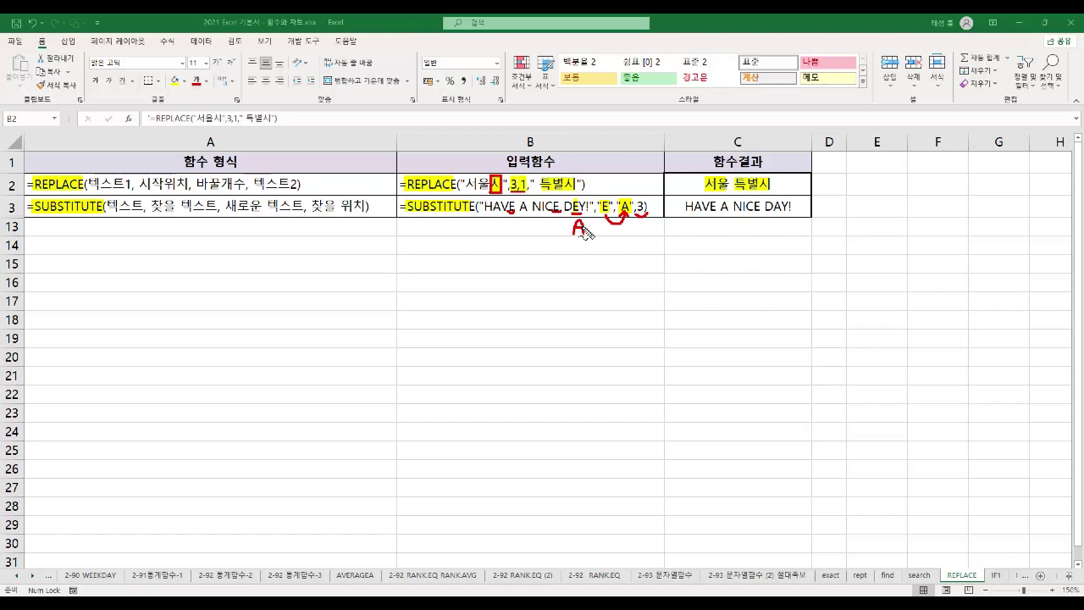
pyautogui.moveTo(681, 206); pyautogui.dragTo(795, 206)
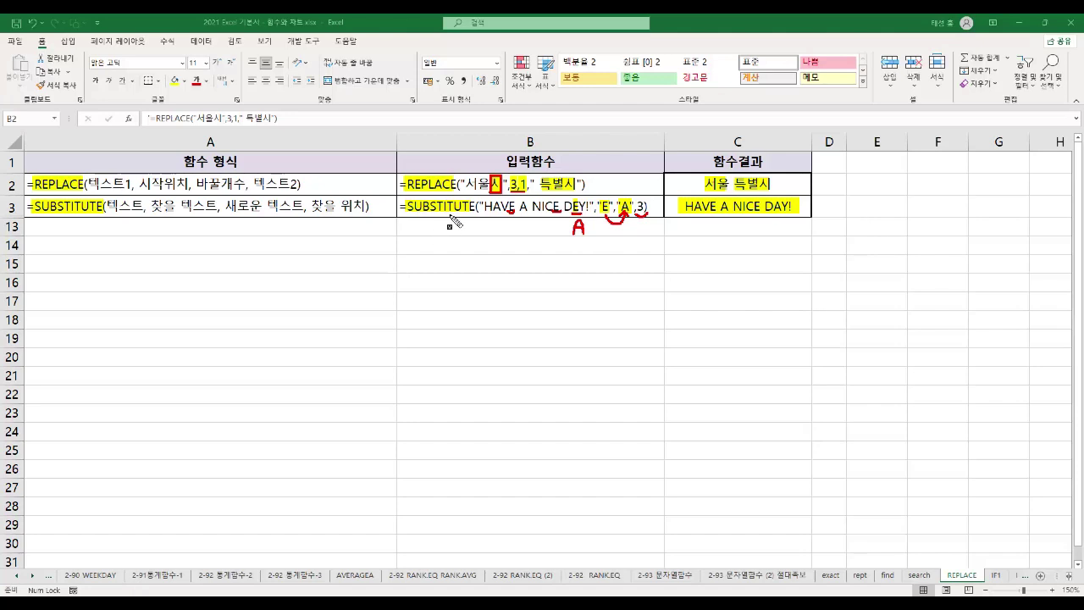
pyautogui.moveTo(390, 152)
pyautogui.mouseDown()
pyautogui.moveTo(678, 232)
pyautogui.moveTo(815, 242)
pyautogui.mouseUp()
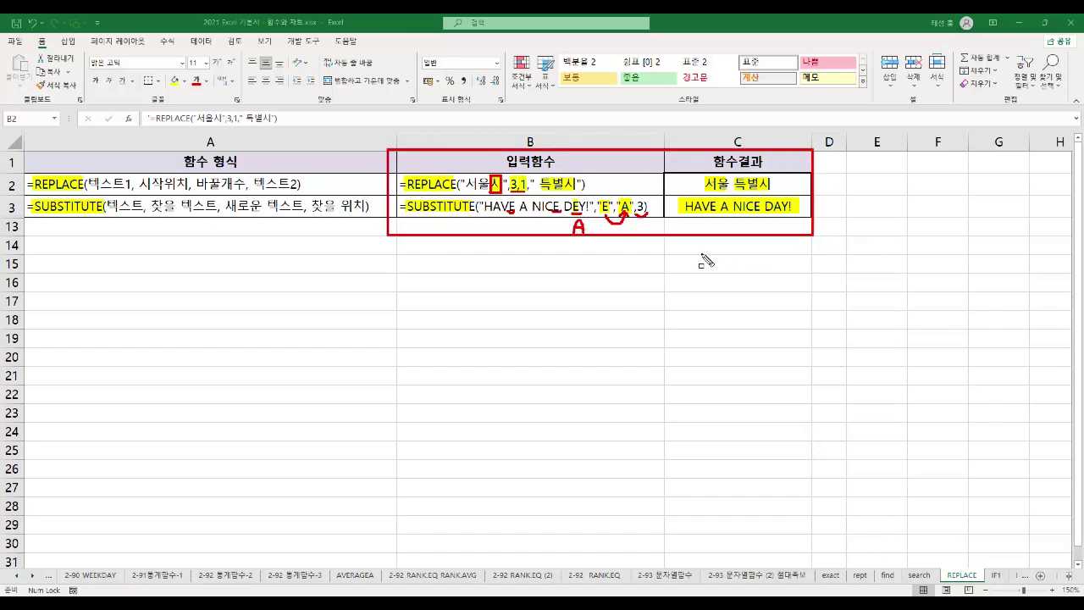
# Switch to the PDF notes in the browser and mark the 논리 함수 heading and the AND function's arguments
pyautogui.hotkey('alt', 'Tab')
pyautogui.moveTo(63, 188)
pyautogui.mouseDown()
pyautogui.moveTo(166, 192)
pyautogui.moveTo(169, 207)
pyautogui.mouseUp()
pyautogui.moveTo(60, 255)
pyautogui.mouseDown()
pyautogui.moveTo(103, 273)
pyautogui.moveTo(116, 256)
pyautogui.moveTo(207, 269)
pyautogui.mouseUp()
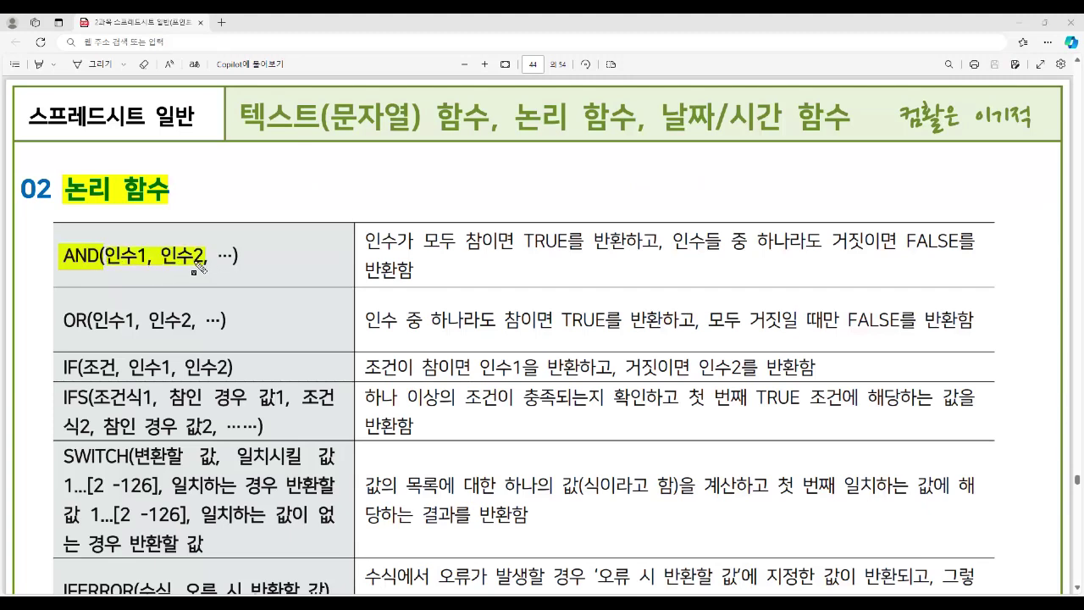
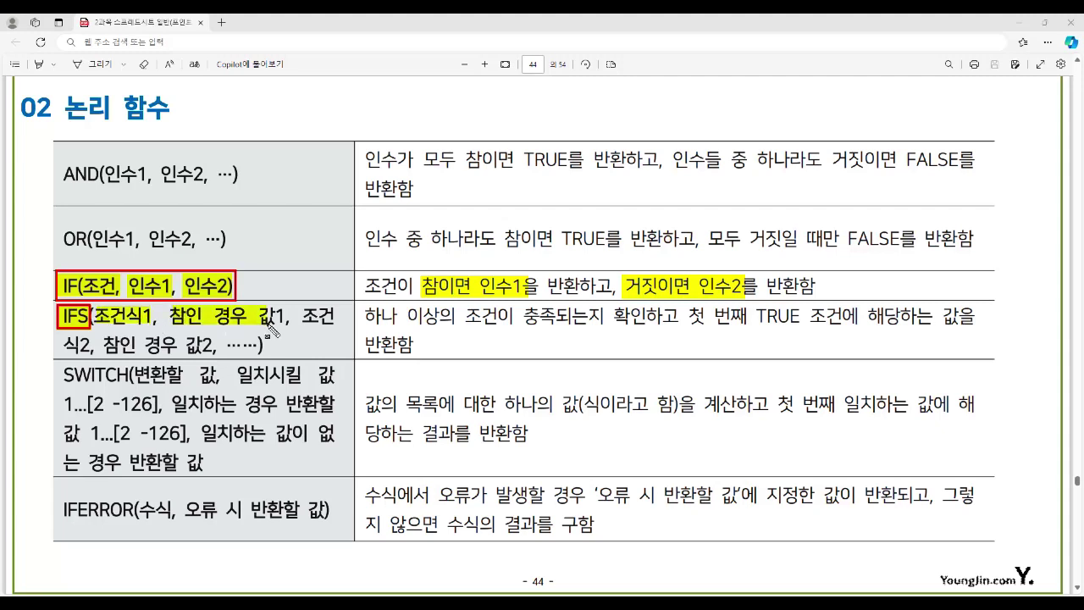
# Mark the second condition and value of IFS, and read through the SWITCH syntax, marking its name and each argument
pyautogui.moveTo(67, 346); pyautogui.dragTo(217, 360)
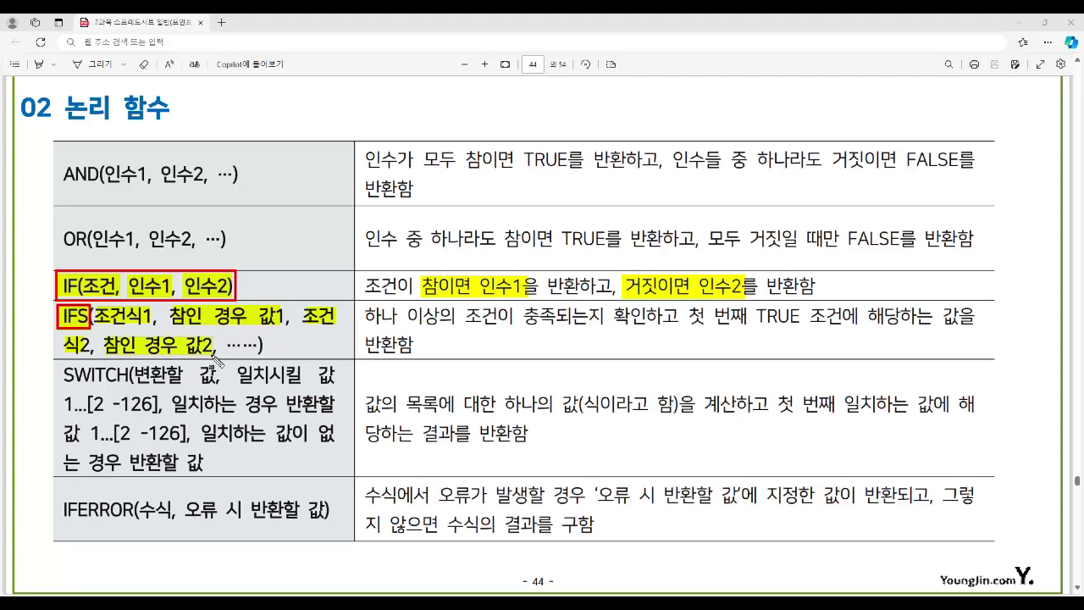
pyautogui.moveTo(61, 377); pyautogui.dragTo(127, 388)
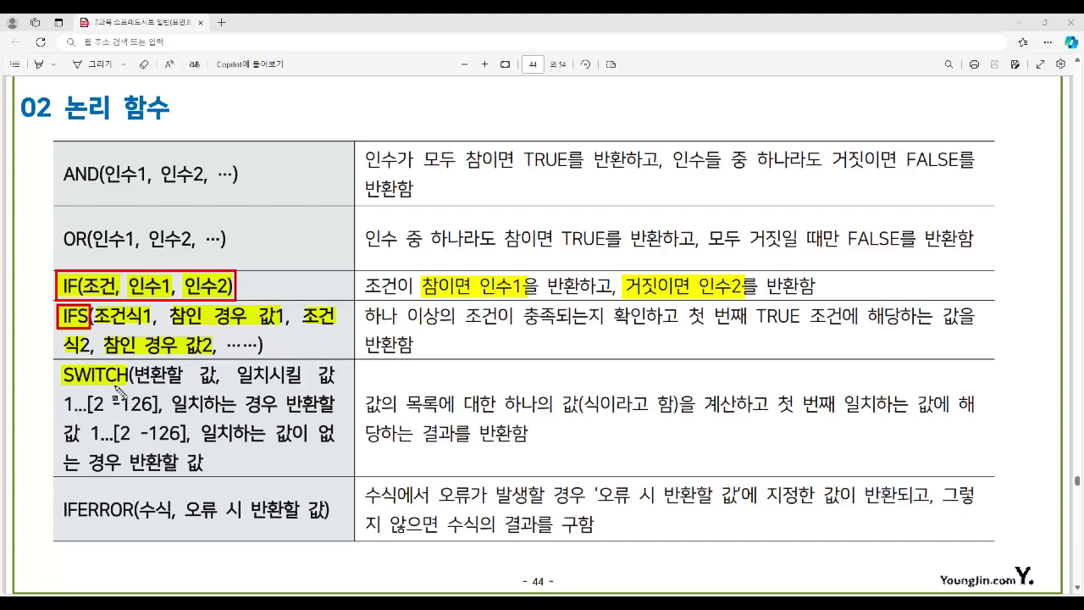
pyautogui.moveTo(136, 386); pyautogui.dragTo(337, 388)
pyautogui.moveTo(63, 413); pyautogui.dragTo(77, 415)
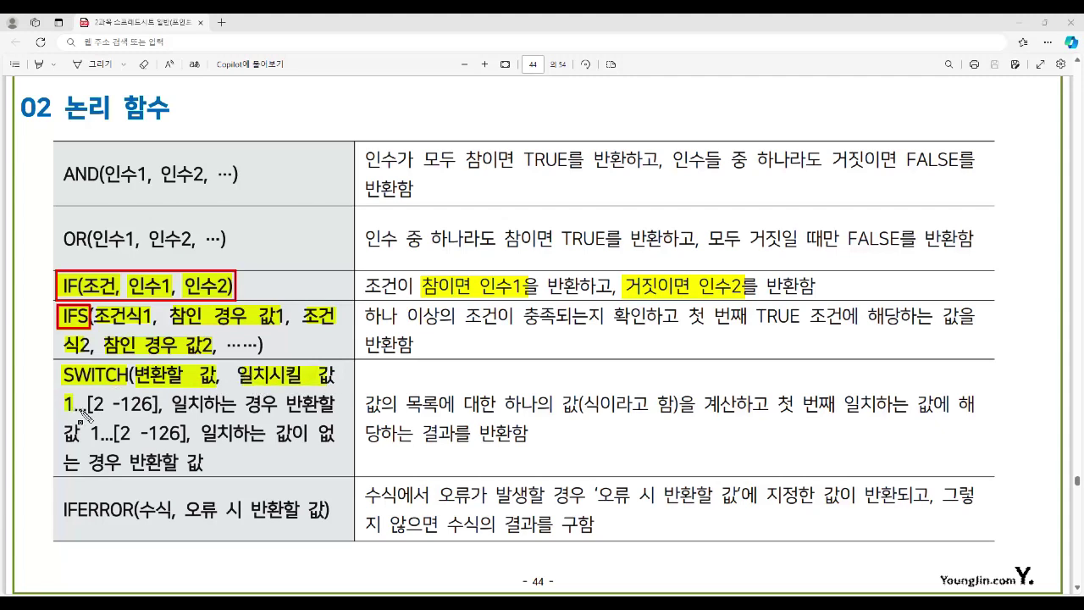
pyautogui.moveTo(173, 414); pyautogui.dragTo(334, 419)
pyautogui.moveTo(63, 433); pyautogui.dragTo(100, 436)
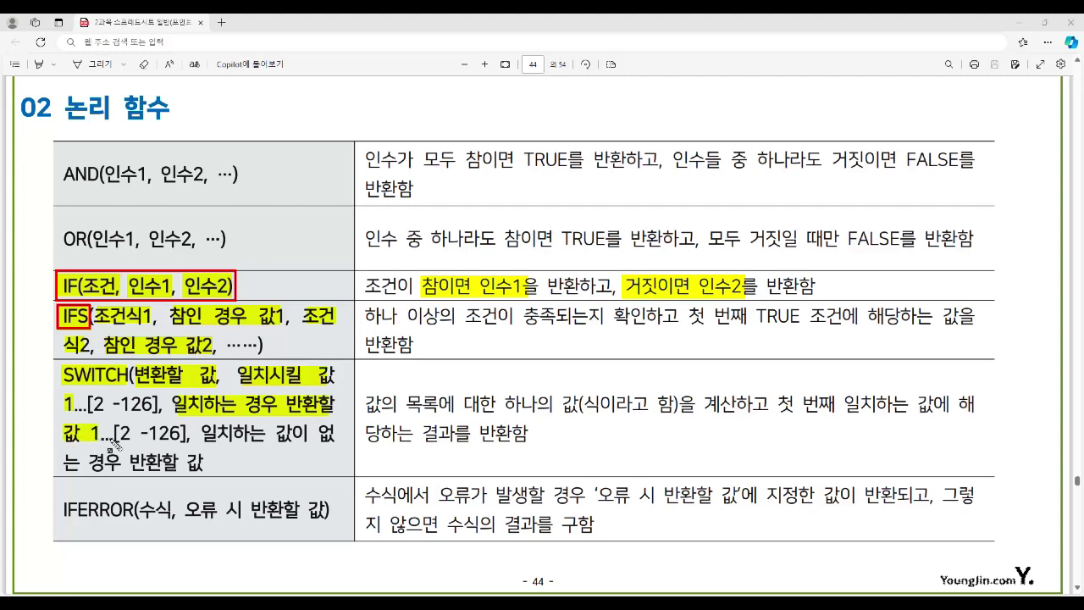
pyautogui.moveTo(205, 435); pyautogui.dragTo(337, 436)
pyautogui.moveTo(63, 464); pyautogui.dragTo(203, 473)
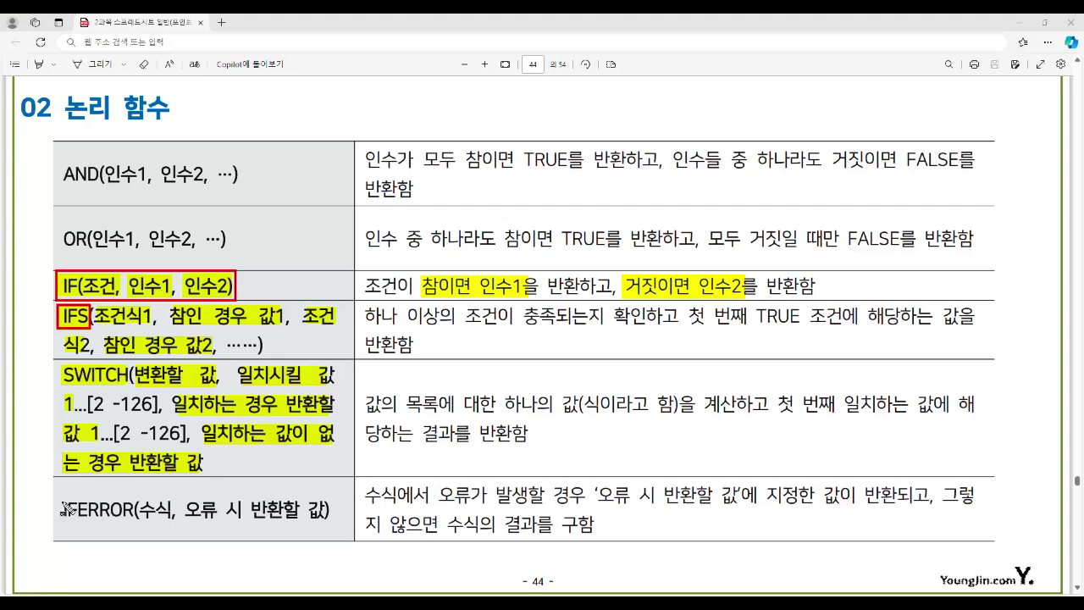
# Examine the IFERROR syntax, marking the function name, the 수식 argument, and the 오류 시 반환할 값 argument
pyautogui.moveTo(74, 526)
pyautogui.mouseDown()
pyautogui.moveTo(140, 527)
pyautogui.moveTo(146, 508)
pyautogui.moveTo(171, 522)
pyautogui.moveTo(324, 525)
pyautogui.mouseUp()
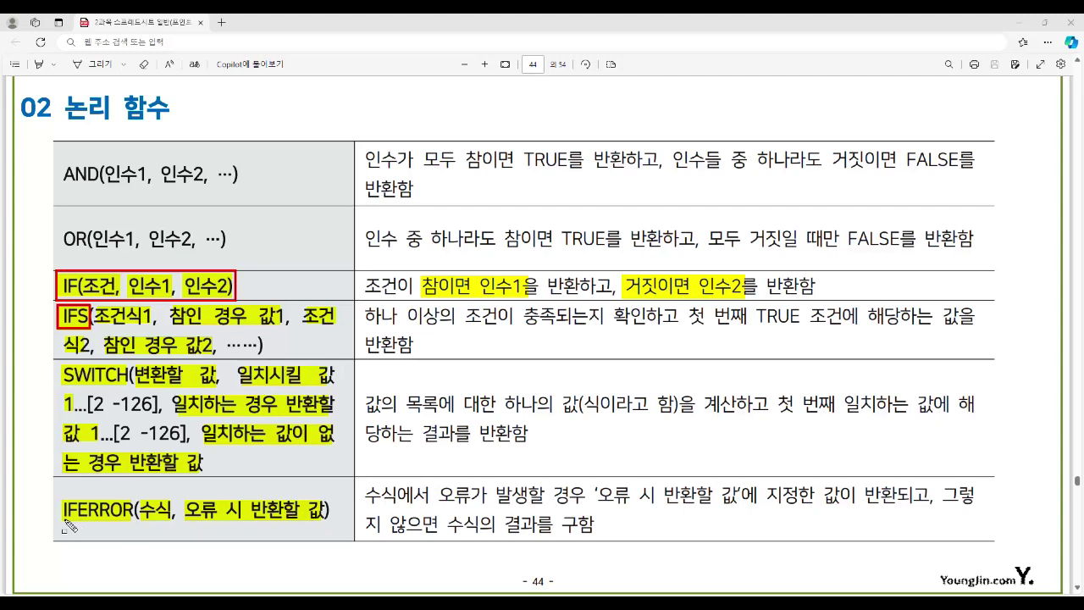
pyautogui.moveTo(76, 520); pyautogui.dragTo(172, 522)
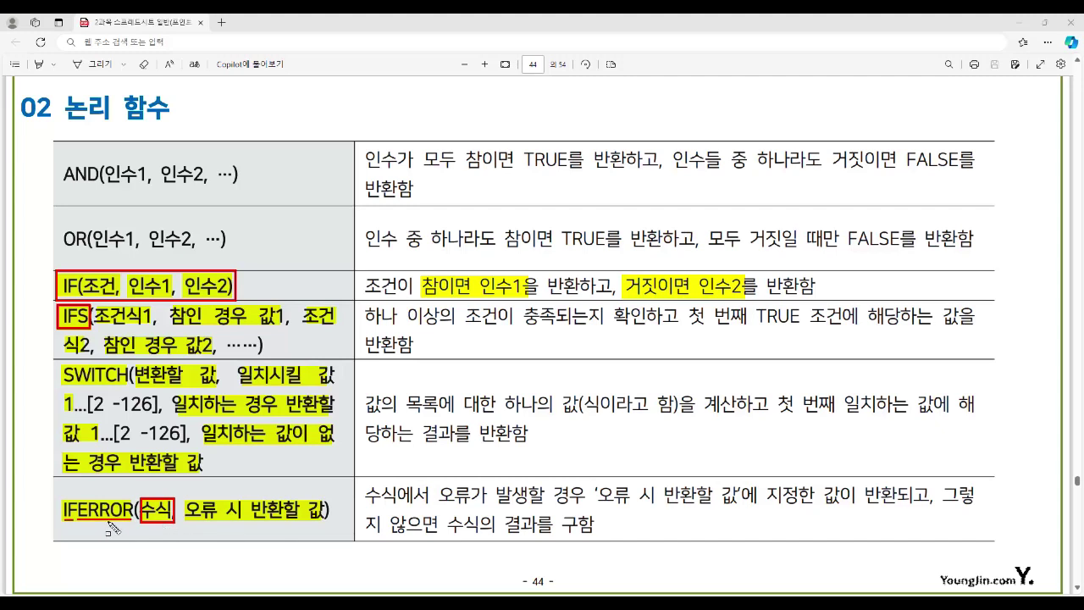
pyautogui.moveTo(180, 497)
pyautogui.mouseDown()
pyautogui.moveTo(279, 541)
pyautogui.moveTo(181, 497)
pyautogui.mouseUp()
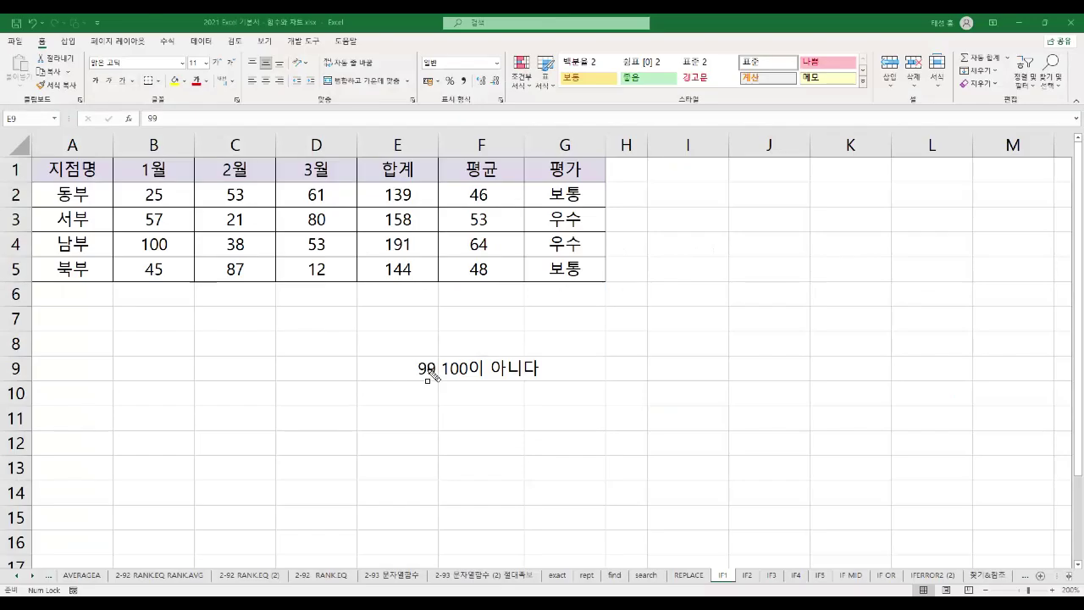
# Examine the IF formula in F9 that tests E9, highlighting its E9=100 condition, "100이다" and "100이 아니다" arguments
pyautogui.click(404, 367)
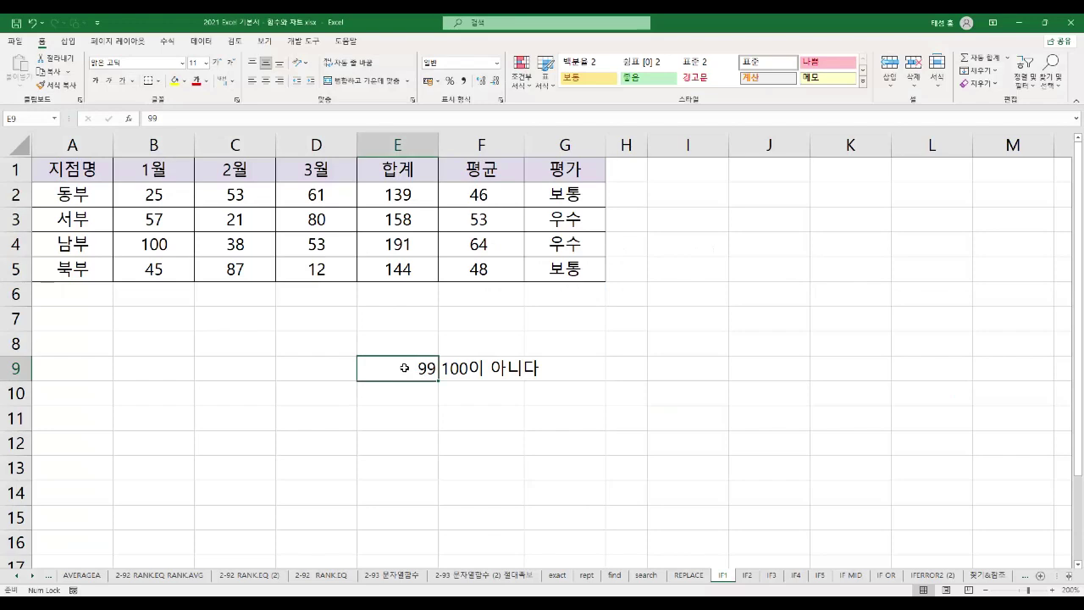
pyautogui.click(494, 369)
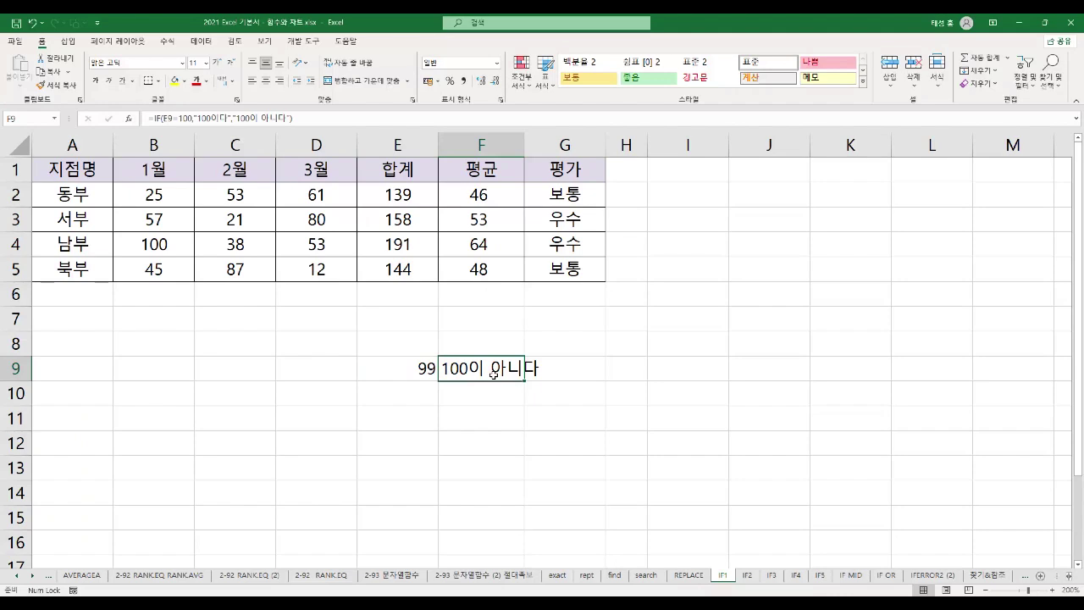
pyautogui.doubleClick(494, 370)
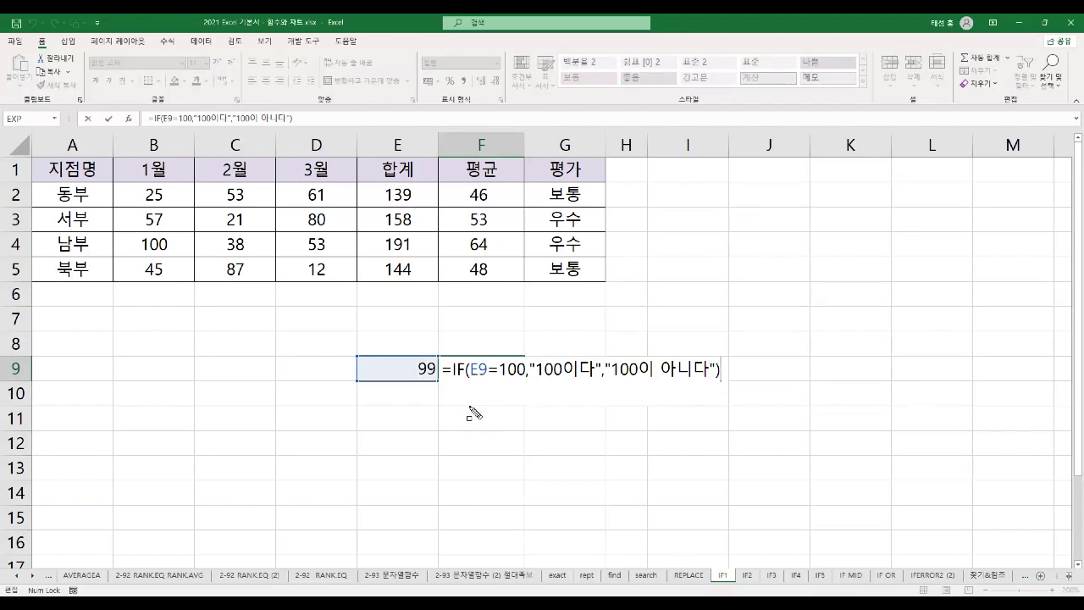
pyautogui.moveTo(443, 370); pyautogui.dragTo(525, 370)
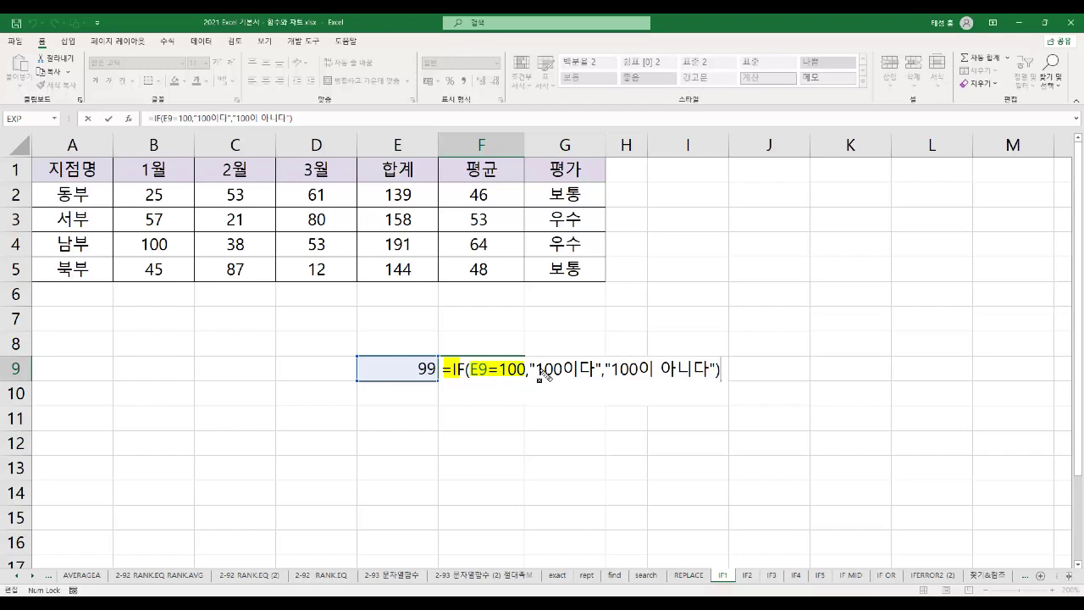
pyautogui.moveTo(537, 366); pyautogui.dragTo(590, 375)
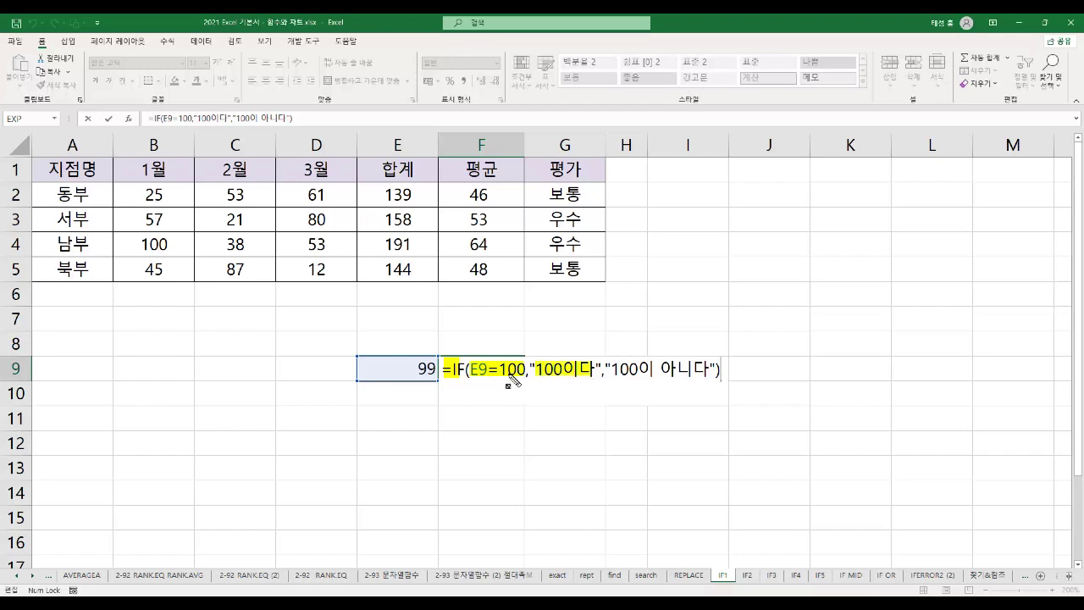
pyautogui.moveTo(613, 369); pyautogui.dragTo(707, 378)
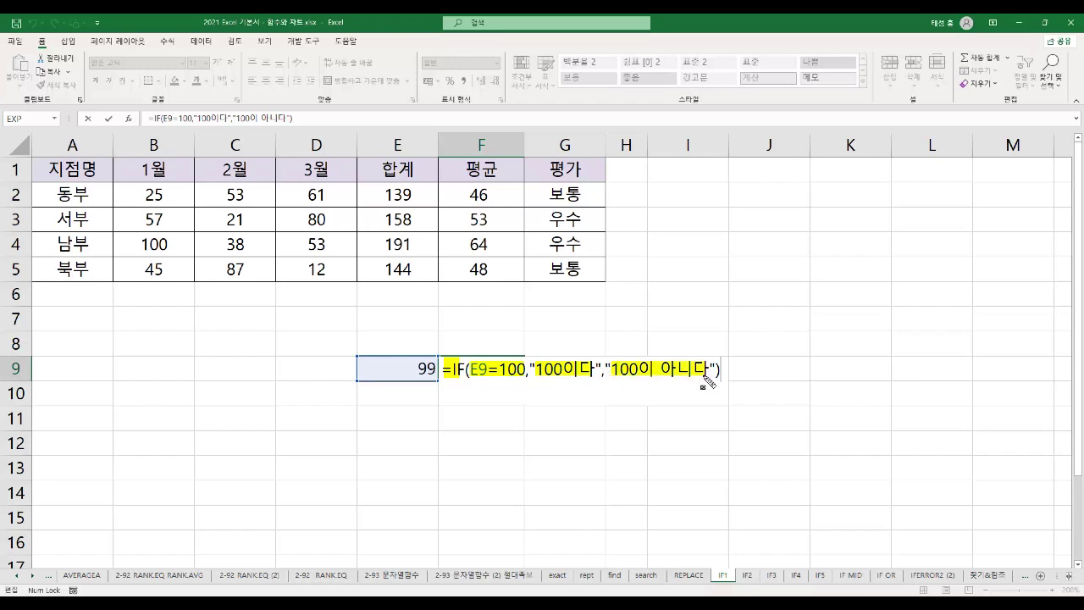
pyautogui.press('Escape')
pyautogui.press('Return')
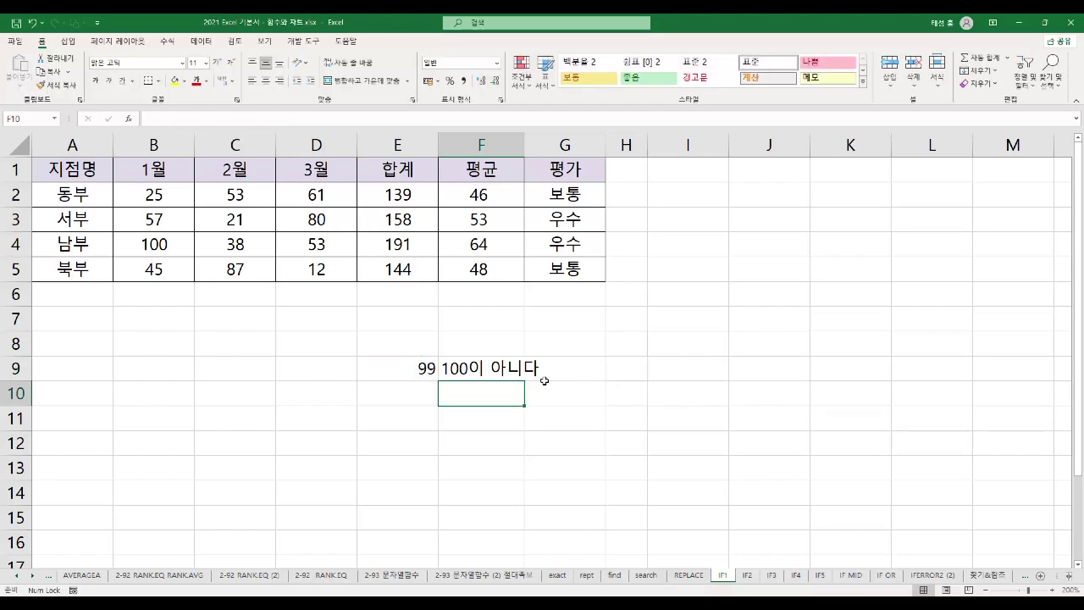
# Set the tested value in E9 to 100
pyautogui.click(449, 376)
pyautogui.click(427, 378)
pyautogui.click(482, 375)
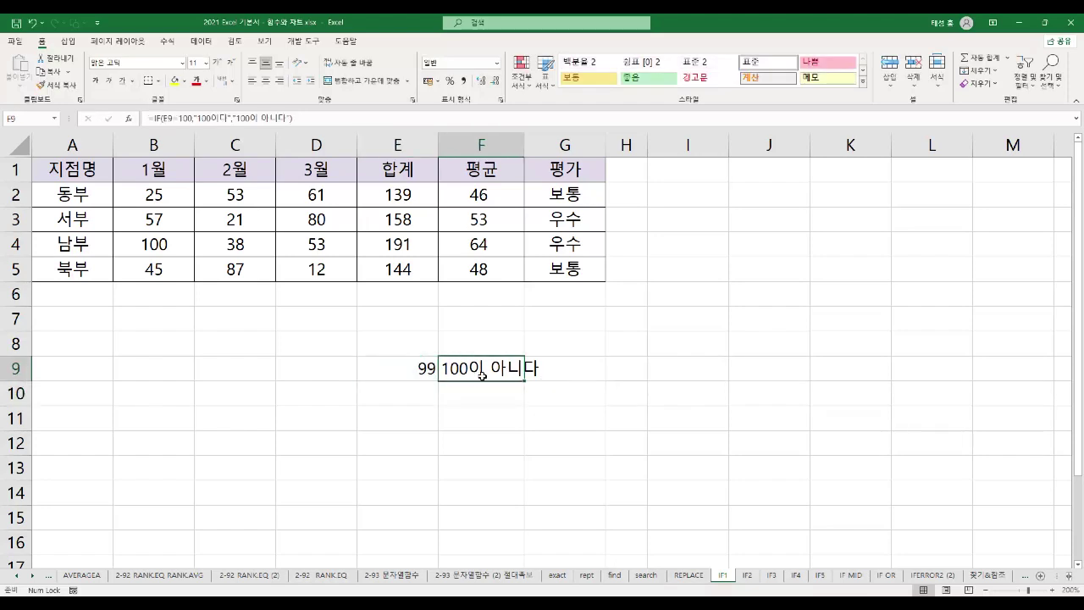
pyautogui.click(416, 372)
pyautogui.write('100')
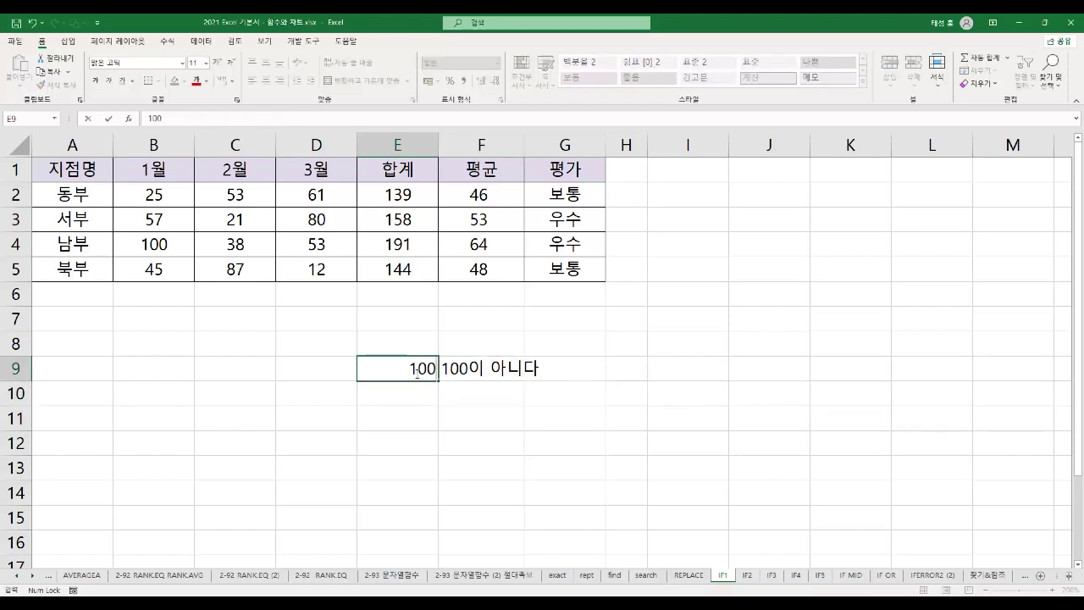
pyautogui.press('Return')
pyautogui.click(416, 372)
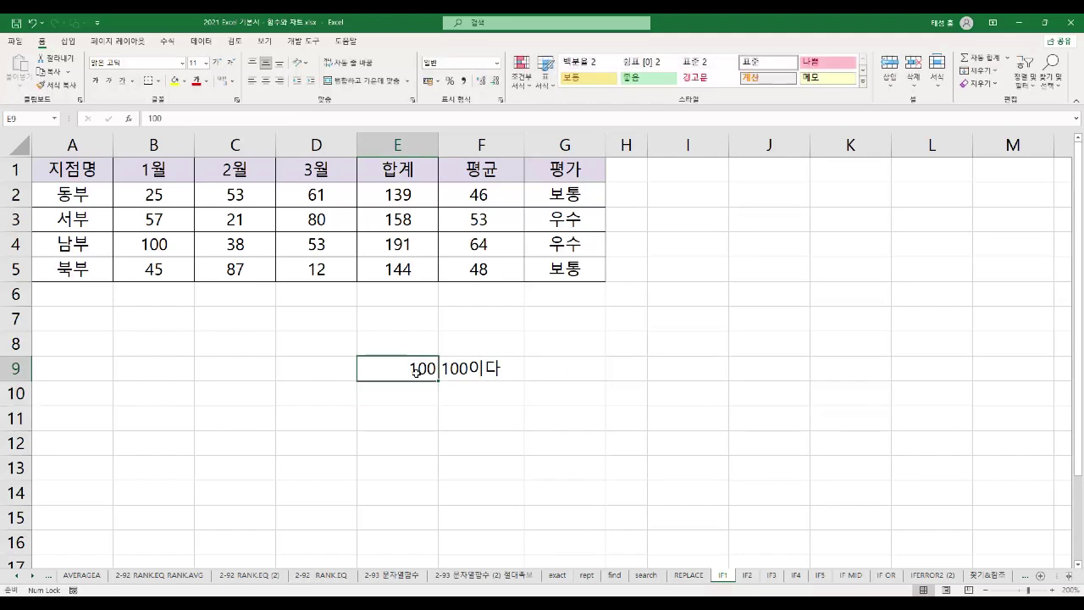
# Reopen F9's IF formula, highlight its three arguments, and annotate them as 조건, 참 and 거짓
pyautogui.press('Right')
pyautogui.press('F2')
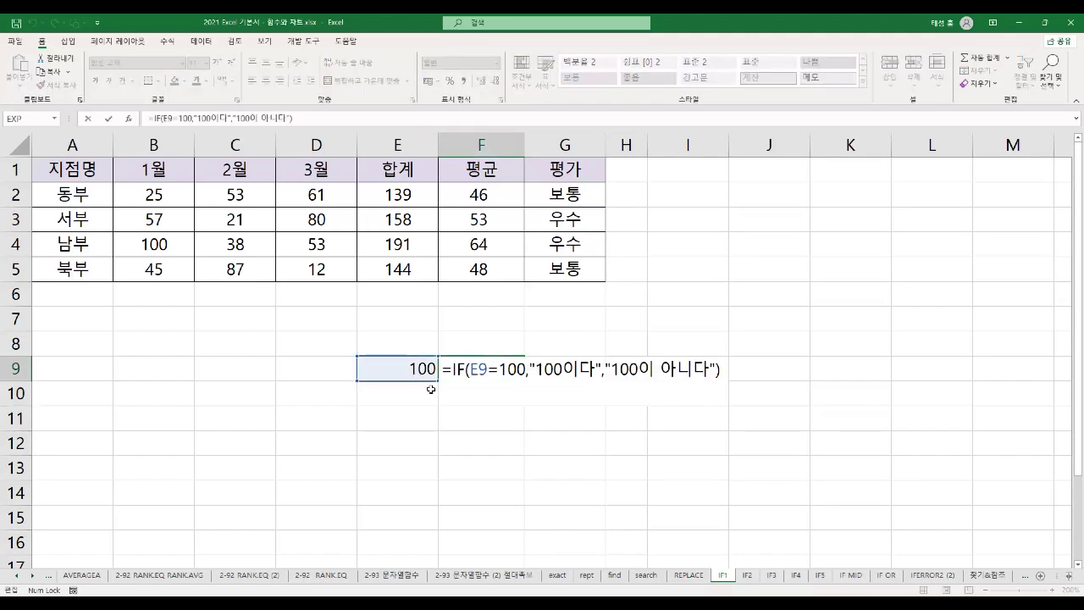
pyautogui.moveTo(468, 372)
pyautogui.mouseDown()
pyautogui.moveTo(527, 383)
pyautogui.moveTo(714, 378)
pyautogui.mouseUp()
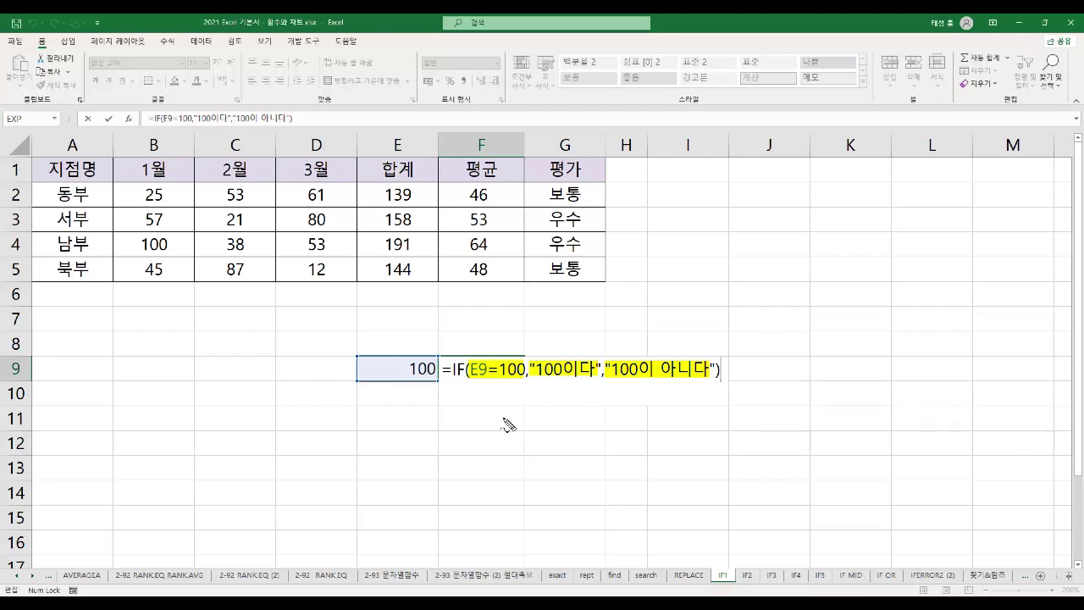
pyautogui.moveTo(496, 391)
pyautogui.mouseDown()
pyautogui.moveTo(492, 381)
pyautogui.moveTo(496, 394)
pyautogui.moveTo(513, 385)
pyautogui.moveTo(510, 403)
pyautogui.moveTo(564, 384)
pyautogui.moveTo(570, 401)
pyautogui.mouseUp()
pyautogui.moveTo(642, 388)
pyautogui.mouseDown()
pyautogui.moveTo(666, 381)
pyautogui.moveTo(665, 396)
pyautogui.mouseUp()
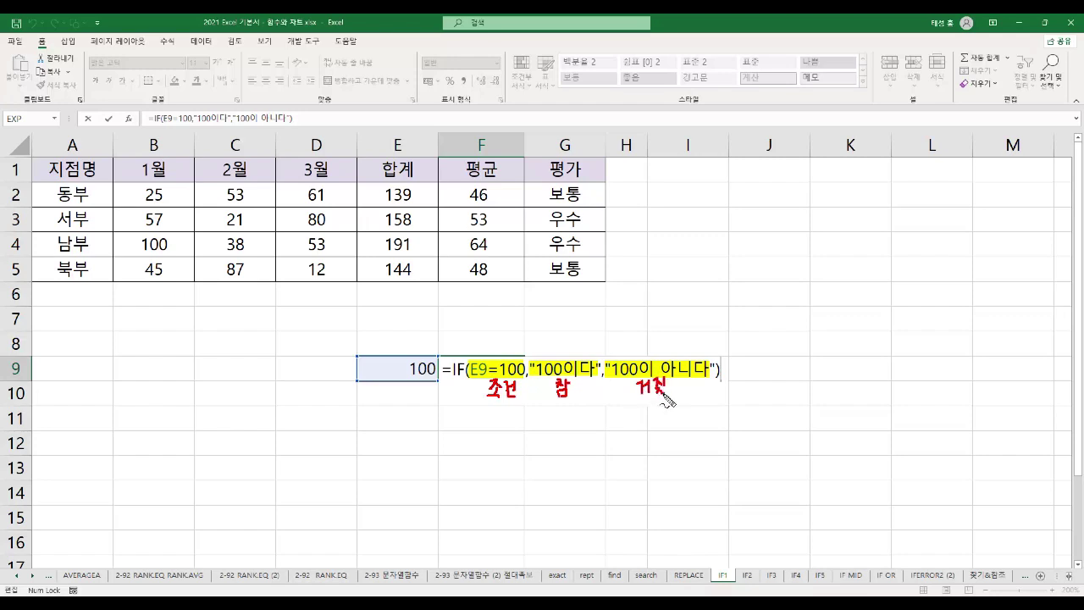
pyautogui.press('Escape')
pyautogui.press('Return')
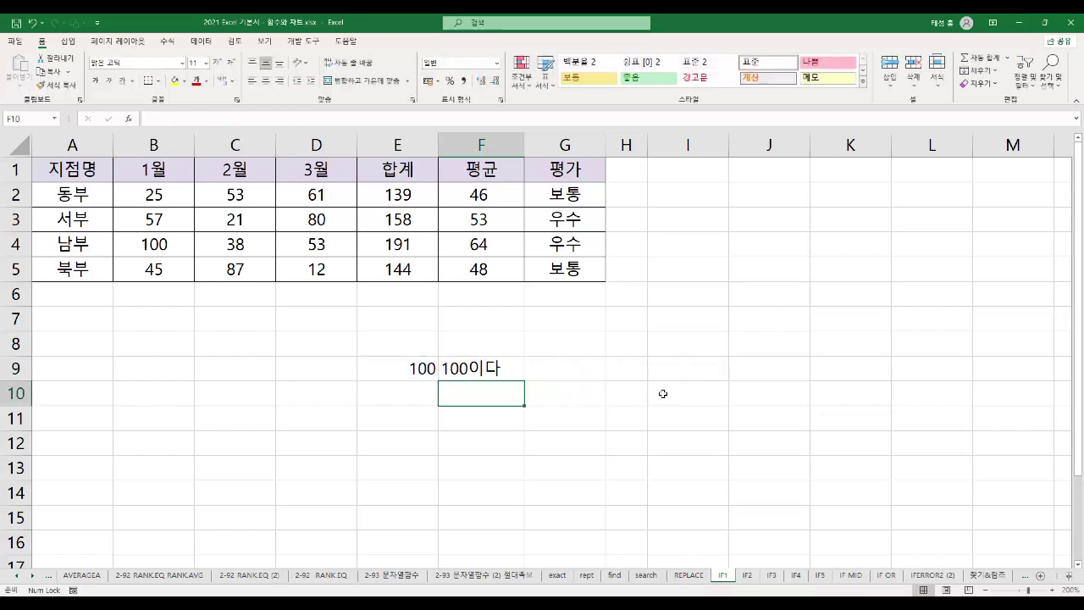
# Examine the 평가 formula in G2, marking the F2>=50 condition and the "우수" and "보통" results
pyautogui.click(548, 194)
pyautogui.press('F2')
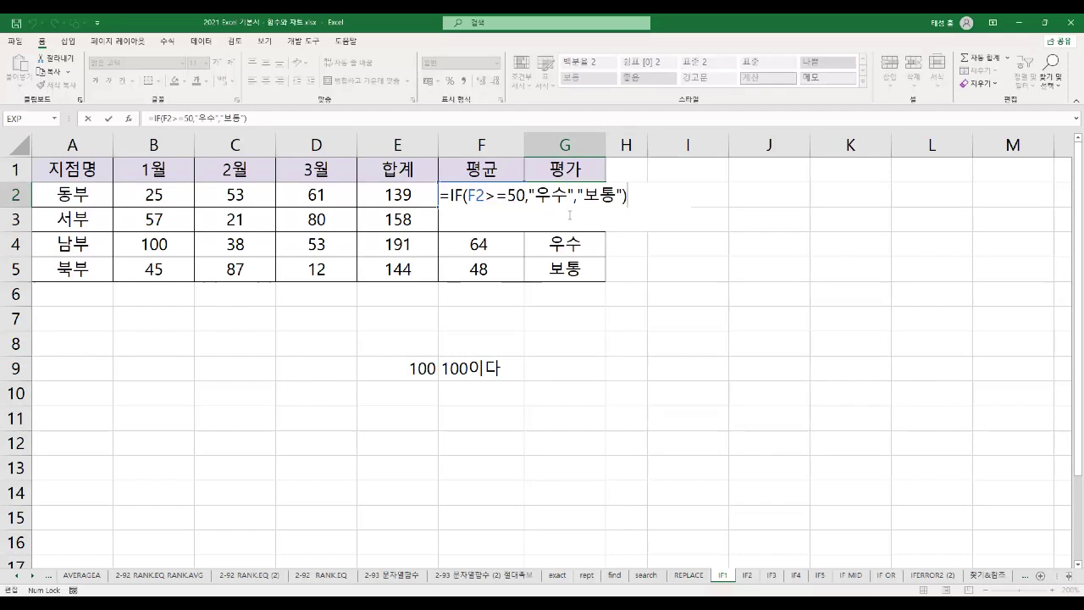
pyautogui.doubleClick(466, 195)
pyautogui.click(468, 196)
pyautogui.moveTo(507, 196)
pyautogui.mouseDown()
pyautogui.moveTo(524, 196)
pyautogui.moveTo(496, 200)
pyautogui.moveTo(623, 200)
pyautogui.mouseUp()
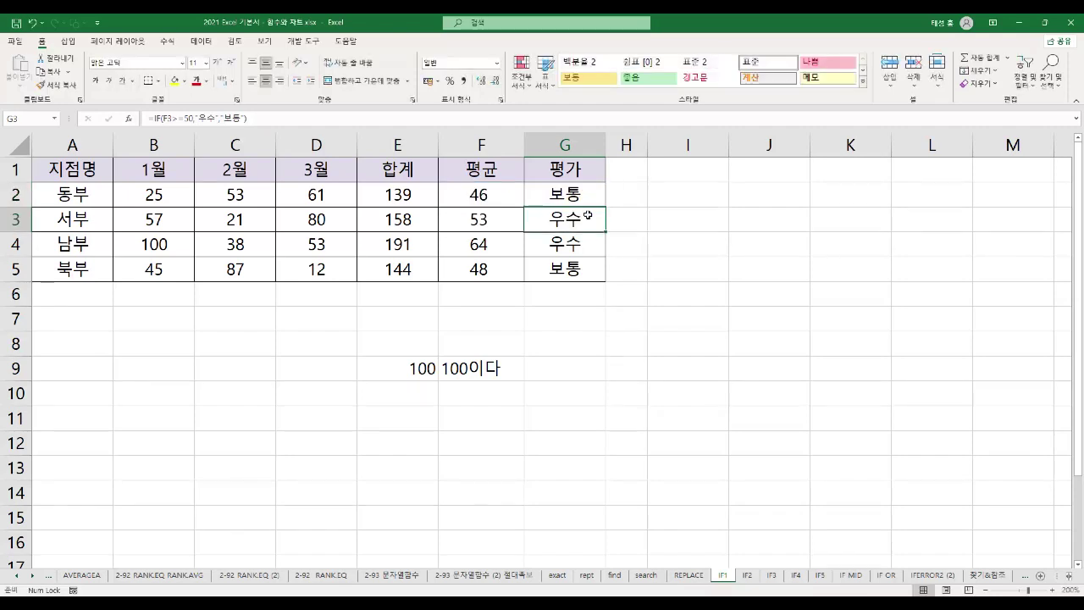
# Clear the 평가 results in G3:G5 and refill them by copying G2's IF formula down to G5
pyautogui.click(591, 208)
pyautogui.moveTo(592, 209); pyautogui.dragTo(584, 265)
pyautogui.press('Delete')
pyautogui.click(581, 200)
pyautogui.moveTo(606, 207); pyautogui.dragTo(603, 268)
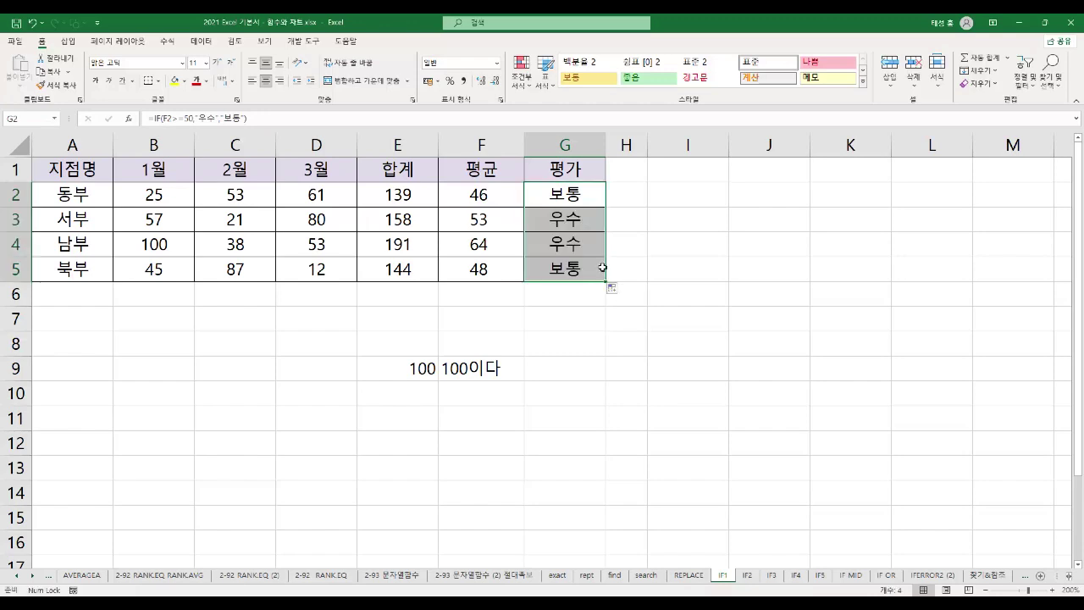
# Compare each branch's 평균 in F2:F5 with its 평가 result in G2:G5
pyautogui.click(486, 203)
pyautogui.click(552, 195)
pyautogui.click(495, 227)
pyautogui.click(580, 219)
pyautogui.click(499, 244)
pyautogui.click(590, 245)
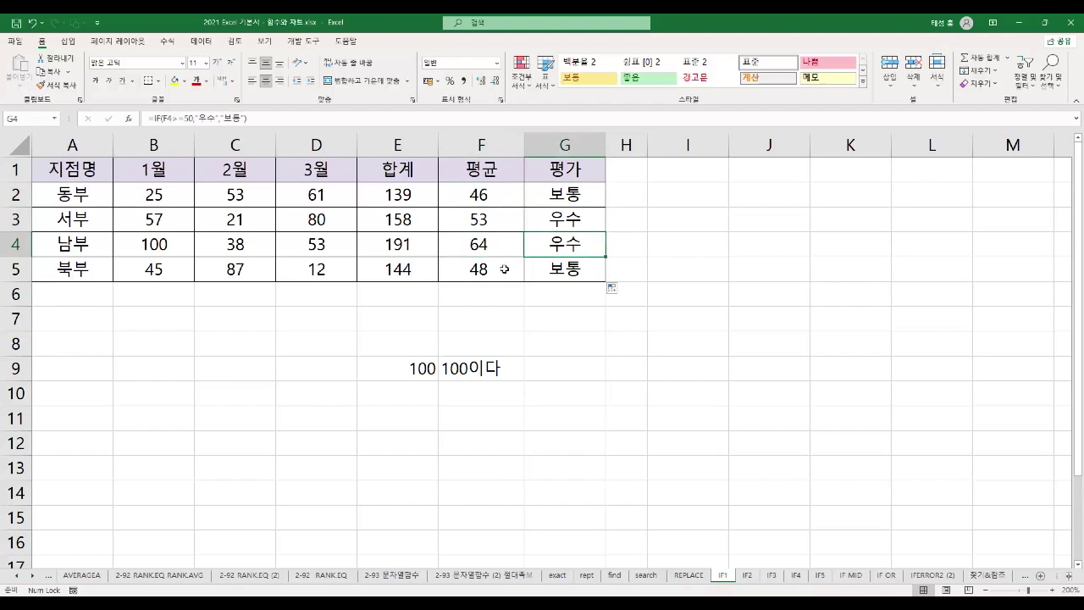
pyautogui.click(492, 271)
pyautogui.click(552, 271)
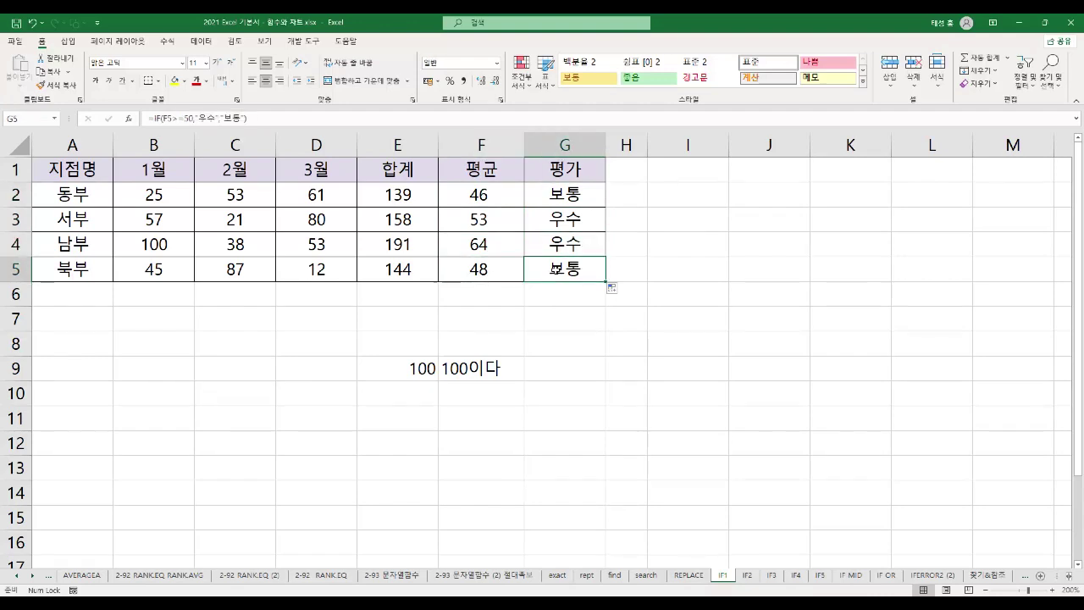
pyautogui.click(570, 197)
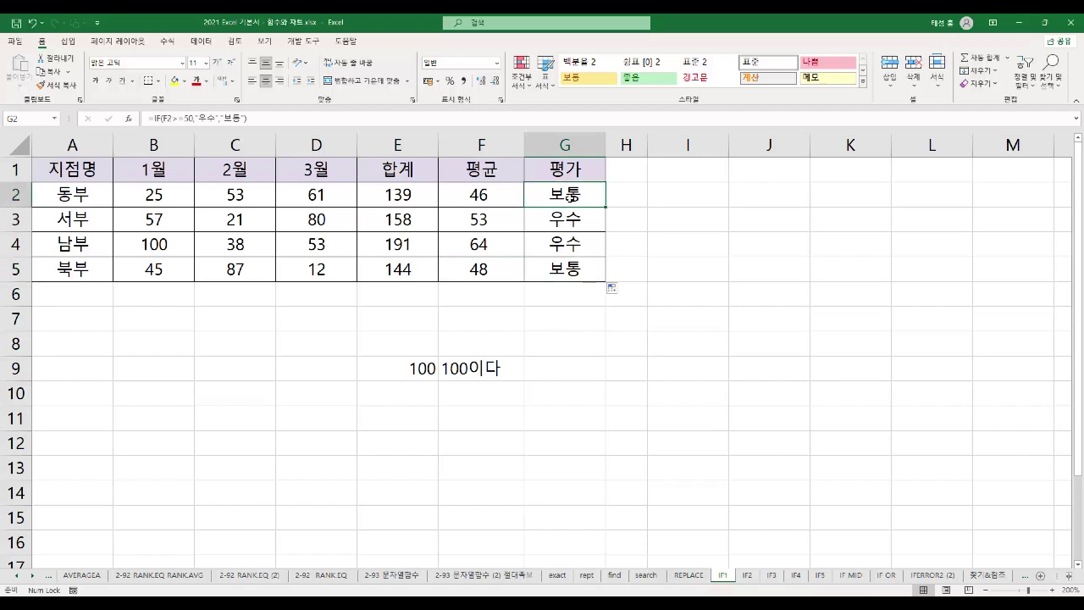
# On the IF2 sheet, examine C2's nested IF formula, highlighting B2>=90, "장학생", the inner IF with B2>=70, "보통" and "노력요함"
pyautogui.click(747, 575)
pyautogui.press('F2')
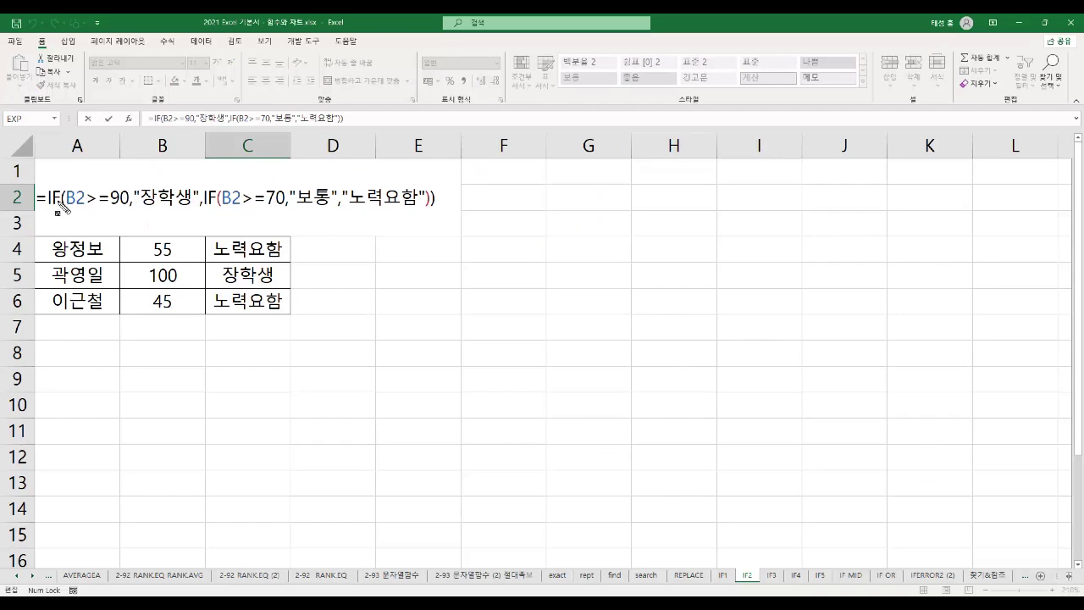
pyautogui.moveTo(63, 200); pyautogui.dragTo(181, 211)
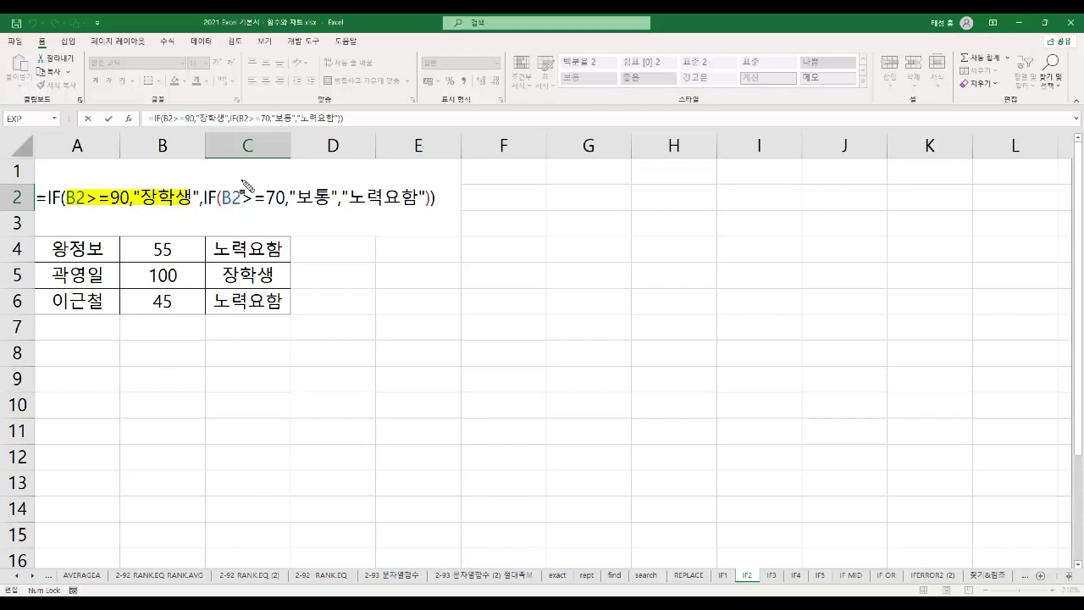
pyautogui.moveTo(205, 195); pyautogui.dragTo(282, 206)
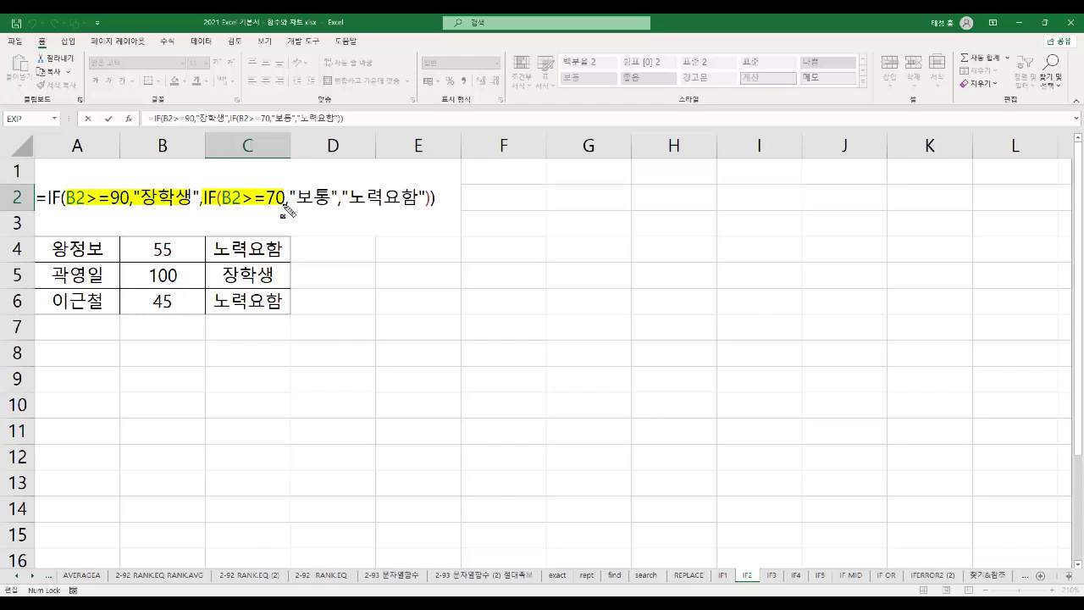
pyautogui.moveTo(293, 206); pyautogui.dragTo(327, 208)
pyautogui.moveTo(343, 203); pyautogui.dragTo(417, 210)
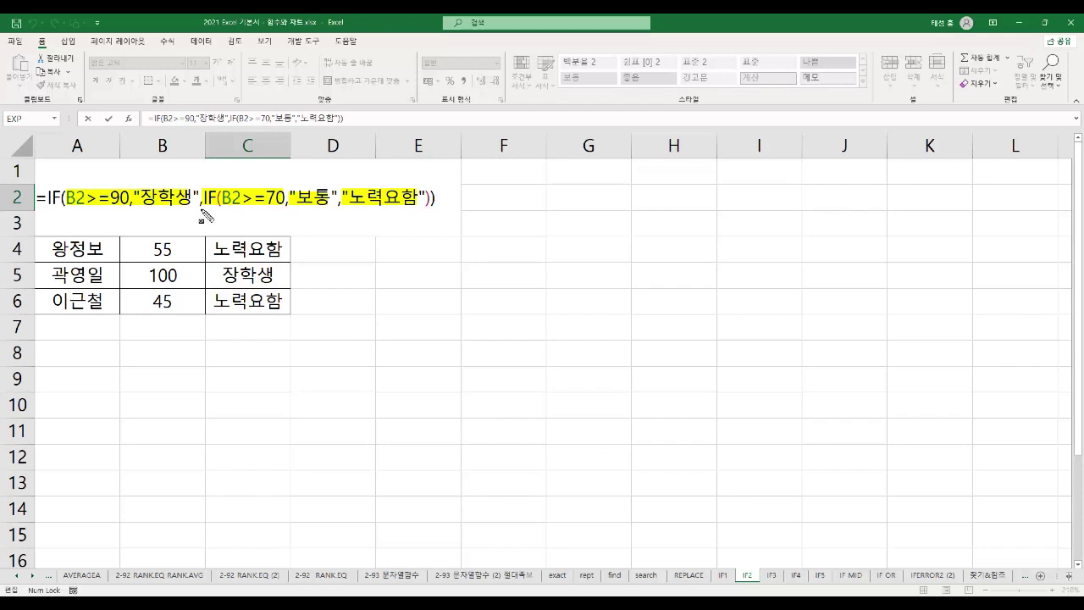
pyautogui.moveTo(43, 191); pyautogui.dragTo(61, 207)
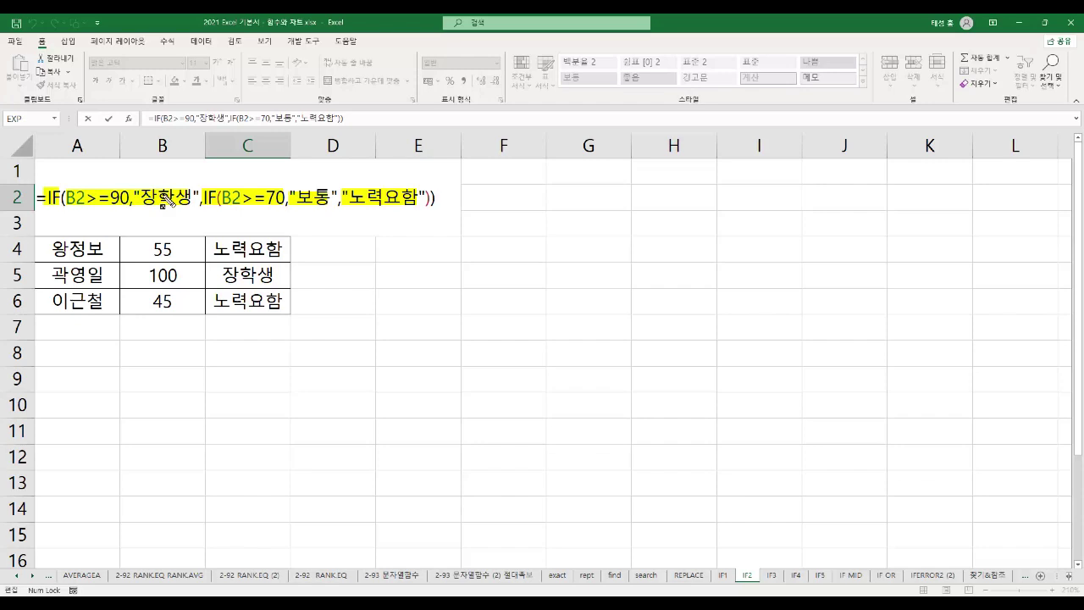
pyautogui.press('Escape')
pyautogui.press('Return')
# Clear the 결과 cells C3:C6 and refill them by copying C2's nested IF formula down to C6
pyautogui.moveTo(252, 219); pyautogui.dragTo(268, 297)
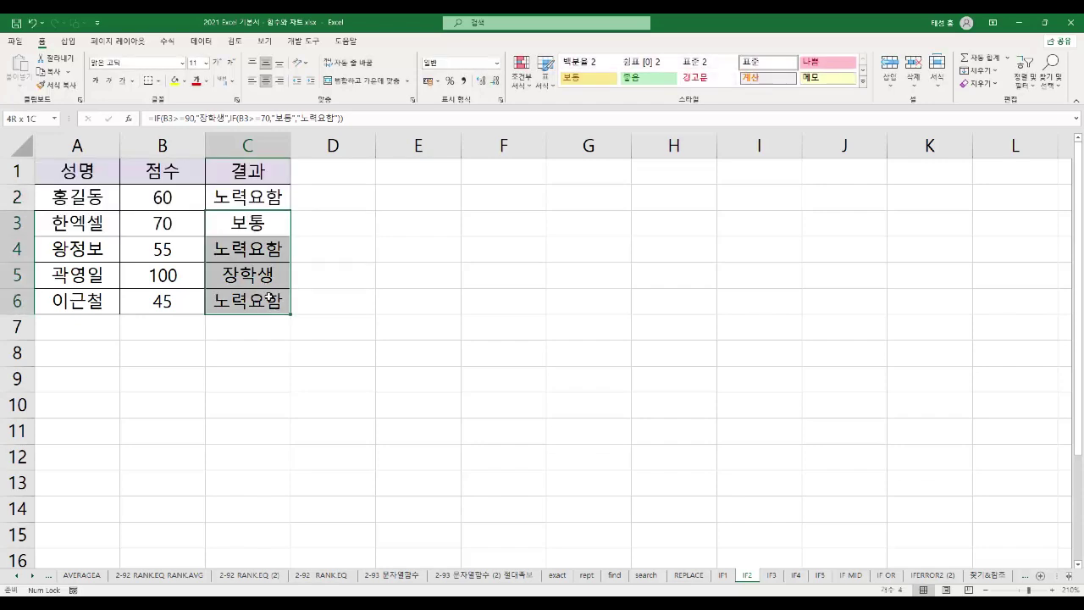
pyautogui.press('Delete')
pyautogui.click(268, 208)
pyautogui.moveTo(292, 212); pyautogui.dragTo(286, 294)
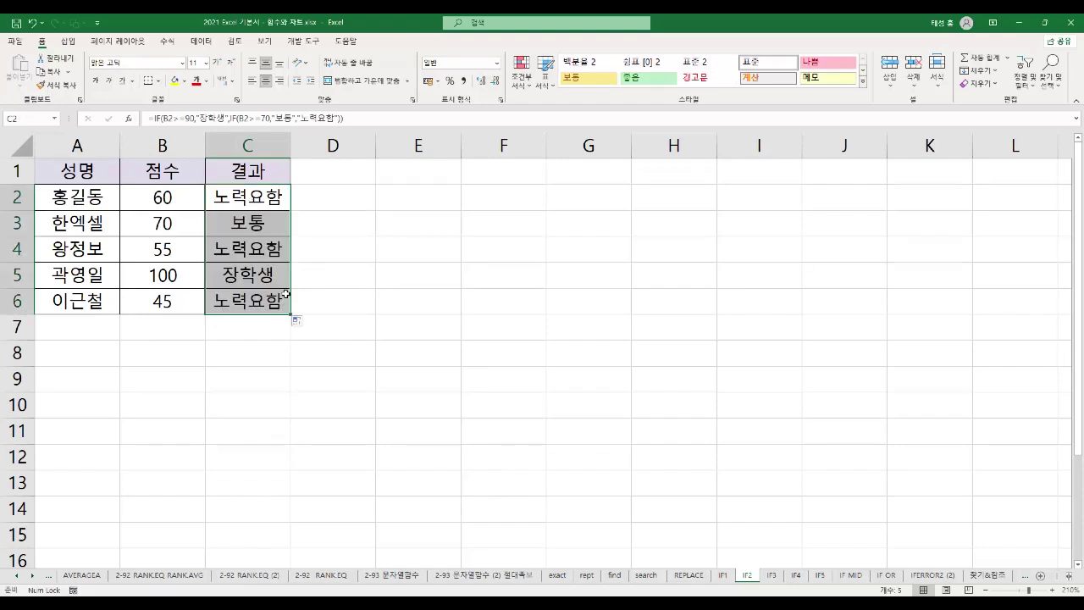
# Review C2's nested IF formula again, highlighting the 90-point test, the 70-point test, and the final "노력요함" value in order
pyautogui.click(254, 200)
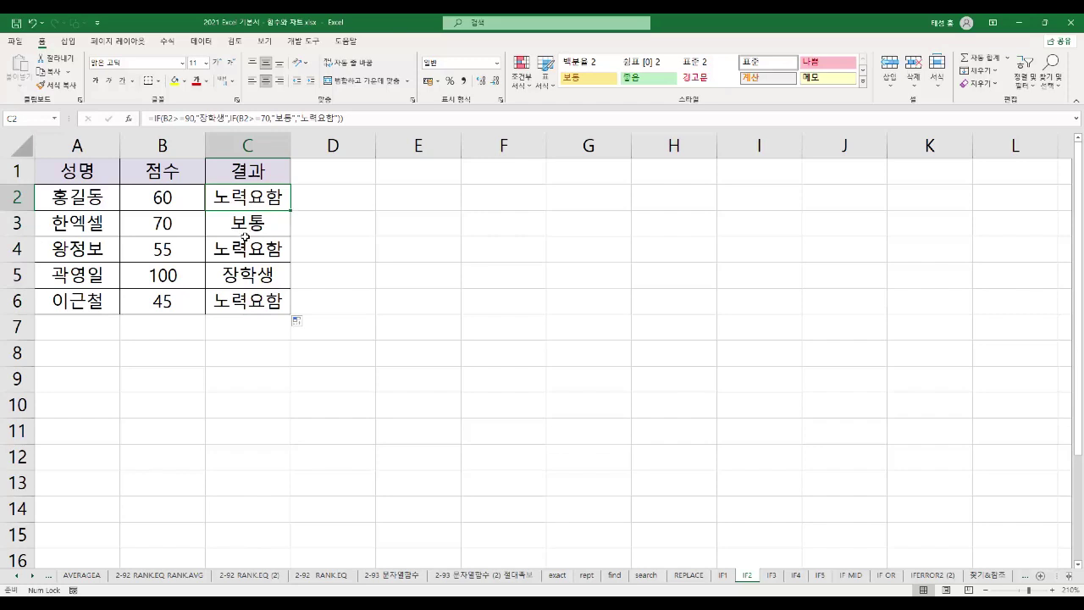
pyautogui.press('F2')
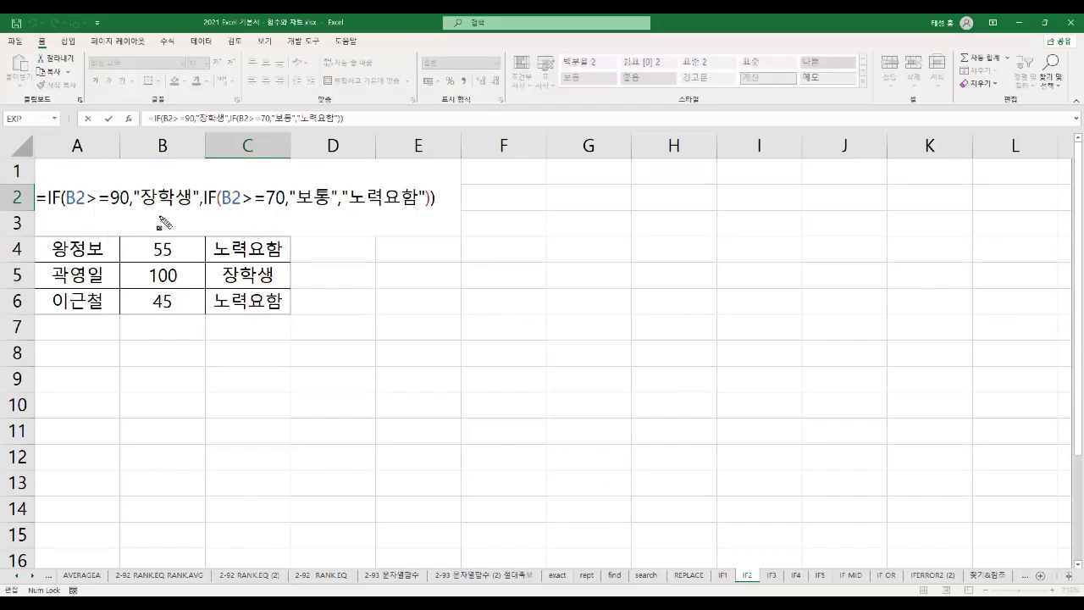
pyautogui.moveTo(44, 197)
pyautogui.mouseDown()
pyautogui.moveTo(104, 212)
pyautogui.moveTo(193, 211)
pyautogui.mouseUp()
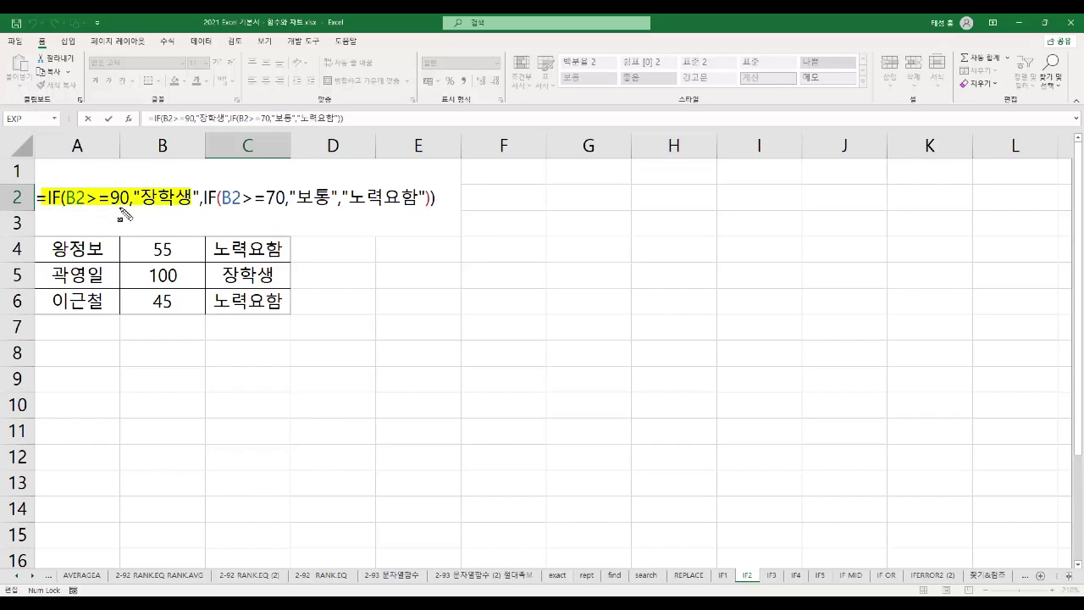
pyautogui.moveTo(207, 194)
pyautogui.mouseDown()
pyautogui.moveTo(242, 211)
pyautogui.moveTo(303, 208)
pyautogui.mouseUp()
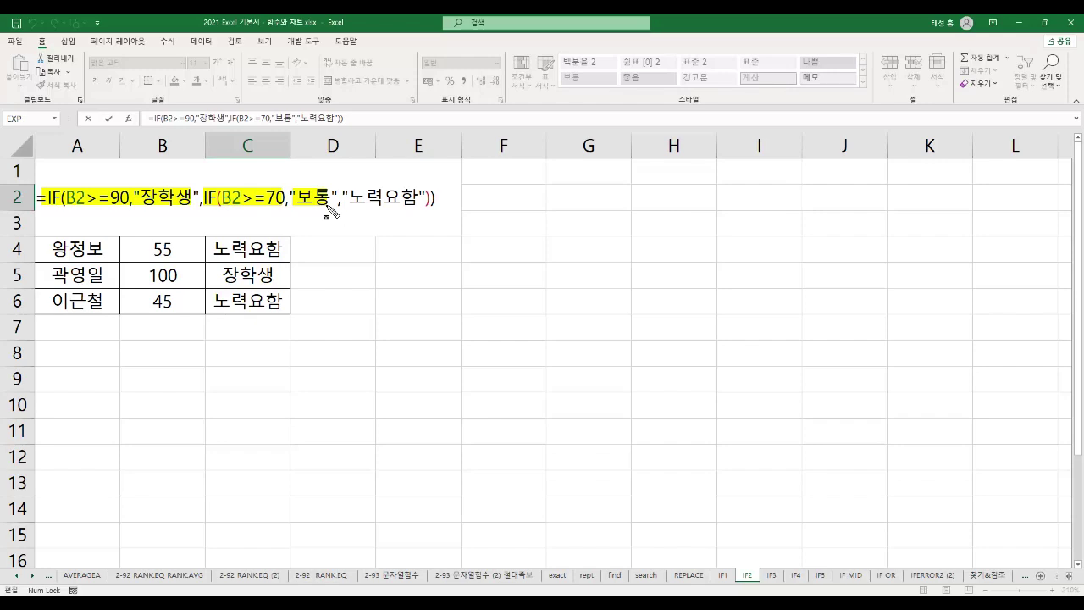
pyautogui.moveTo(347, 200); pyautogui.dragTo(415, 209)
pyautogui.press('Escape')
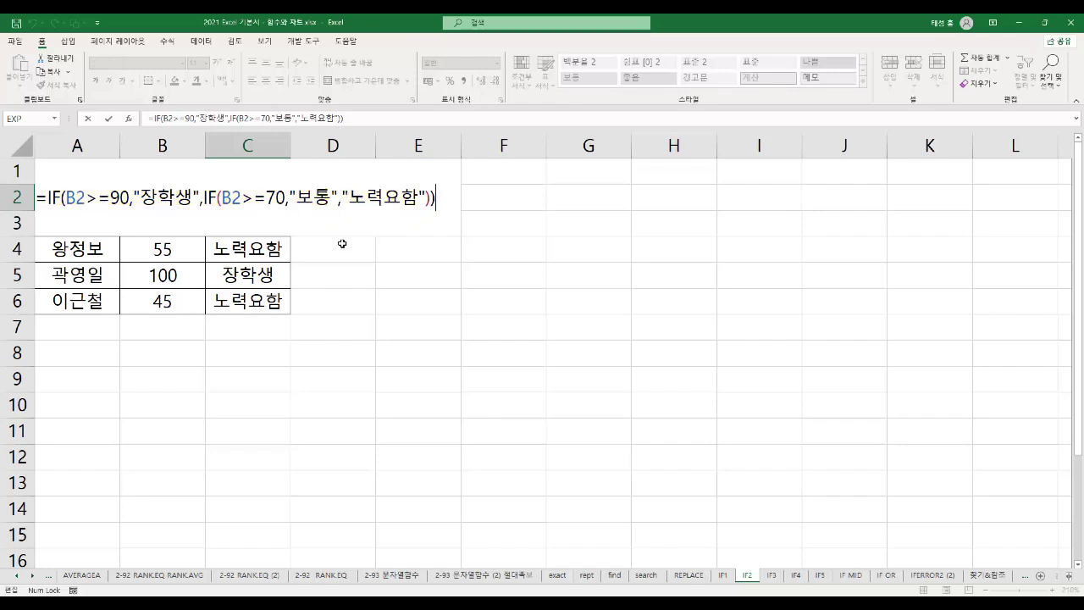
pyautogui.press('Return')
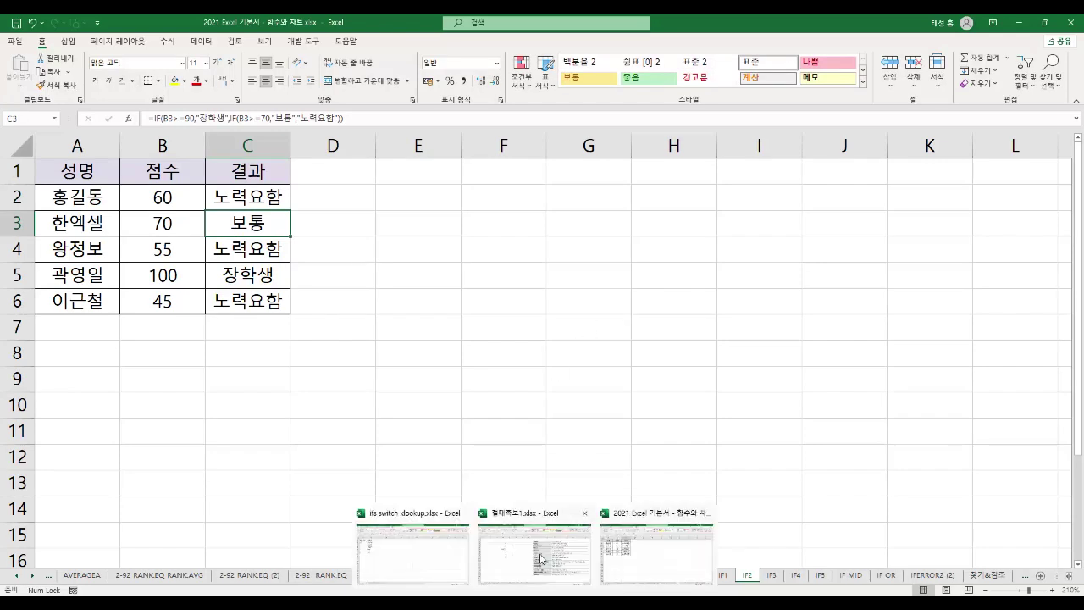
# Switch to the ifs switch xlookup.xlsx workbook and display the IFS example on its ifs sheet
pyautogui.click(443, 553)
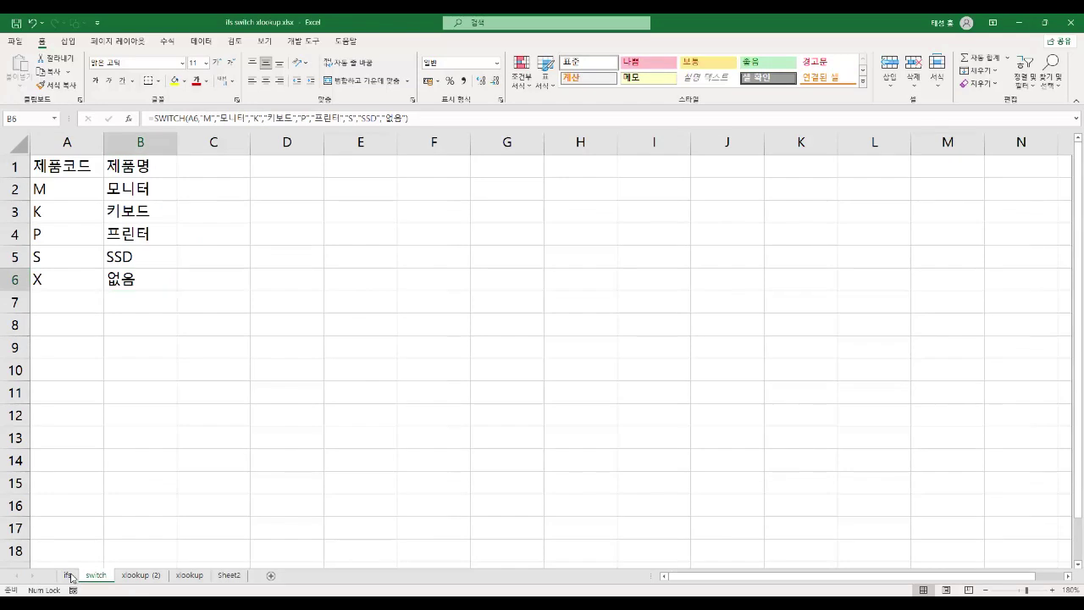
pyautogui.click(70, 576)
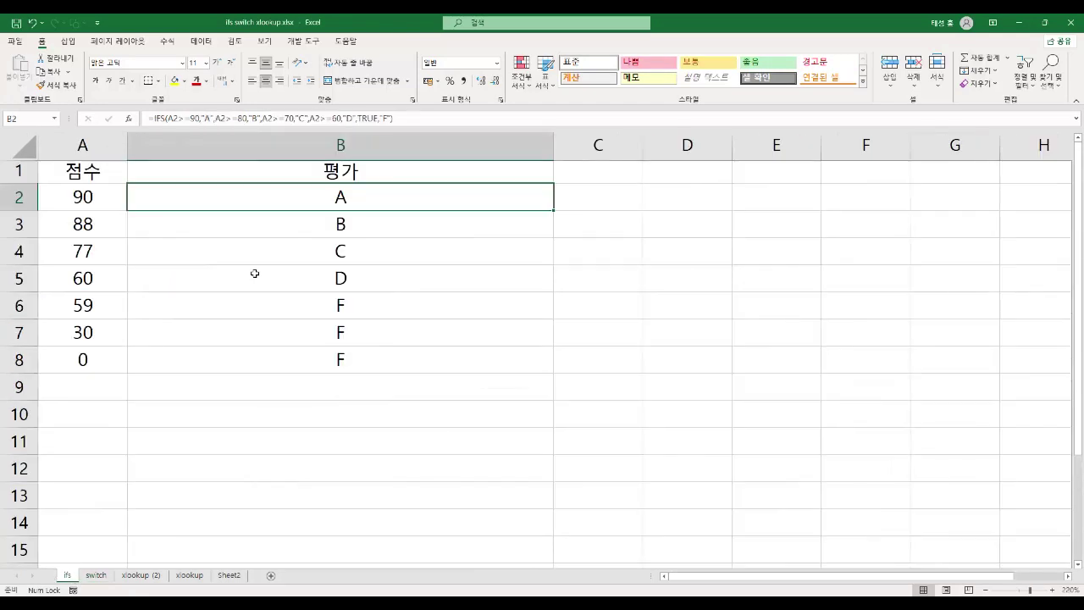
# Examine B2's IFS formula, highlighting the function name and the score-grade pairs from A2>=90,"A" to A2>=60,"D", and boxing TRUE,"F"
pyautogui.press('F2')
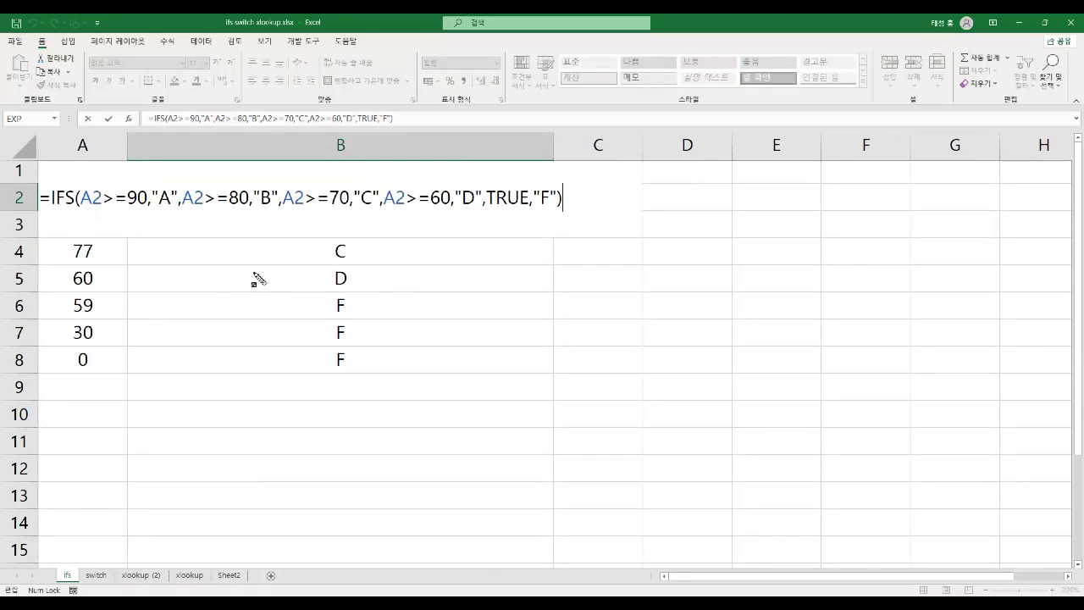
pyautogui.moveTo(42, 176); pyautogui.dragTo(78, 224)
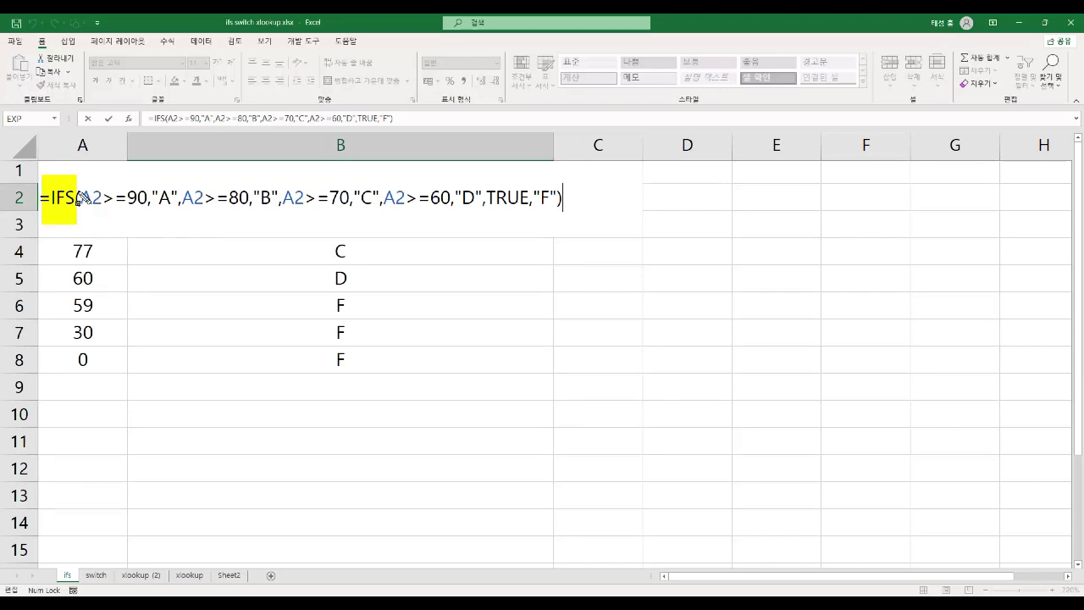
pyautogui.moveTo(82, 203); pyautogui.dragTo(179, 212)
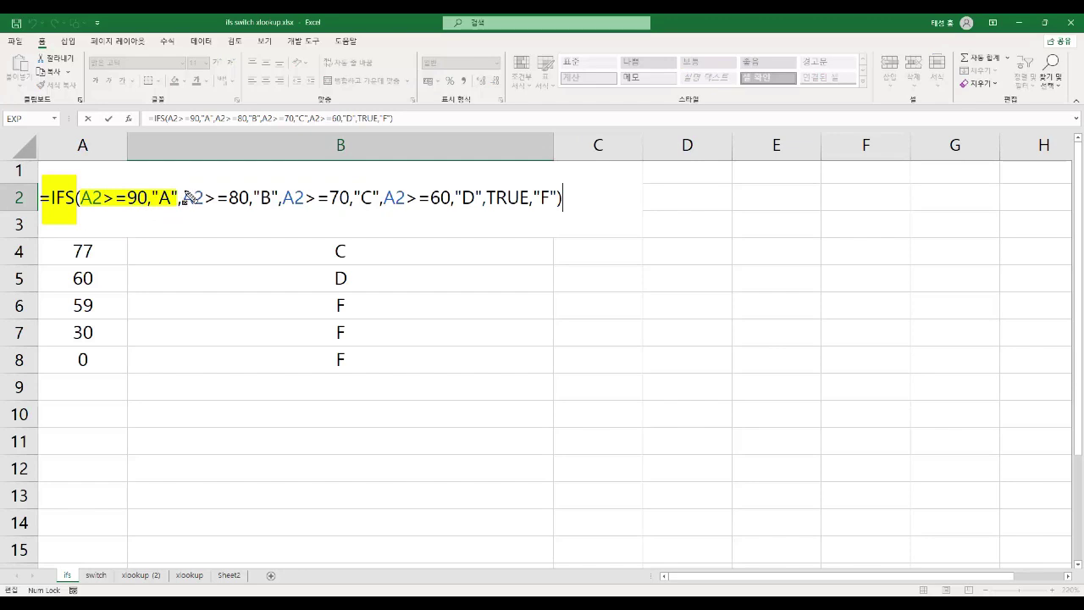
pyautogui.moveTo(181, 203)
pyautogui.mouseDown()
pyautogui.moveTo(347, 214)
pyautogui.moveTo(389, 198)
pyautogui.moveTo(412, 215)
pyautogui.moveTo(471, 211)
pyautogui.mouseUp()
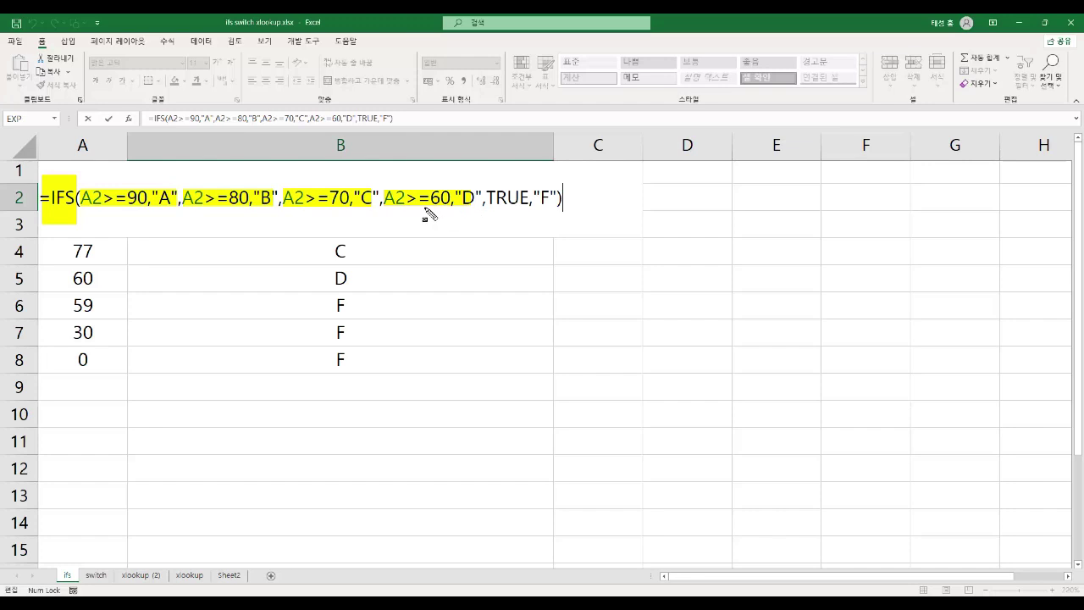
pyautogui.moveTo(47, 185); pyautogui.dragTo(76, 212)
pyautogui.moveTo(484, 186); pyautogui.dragTo(562, 218)
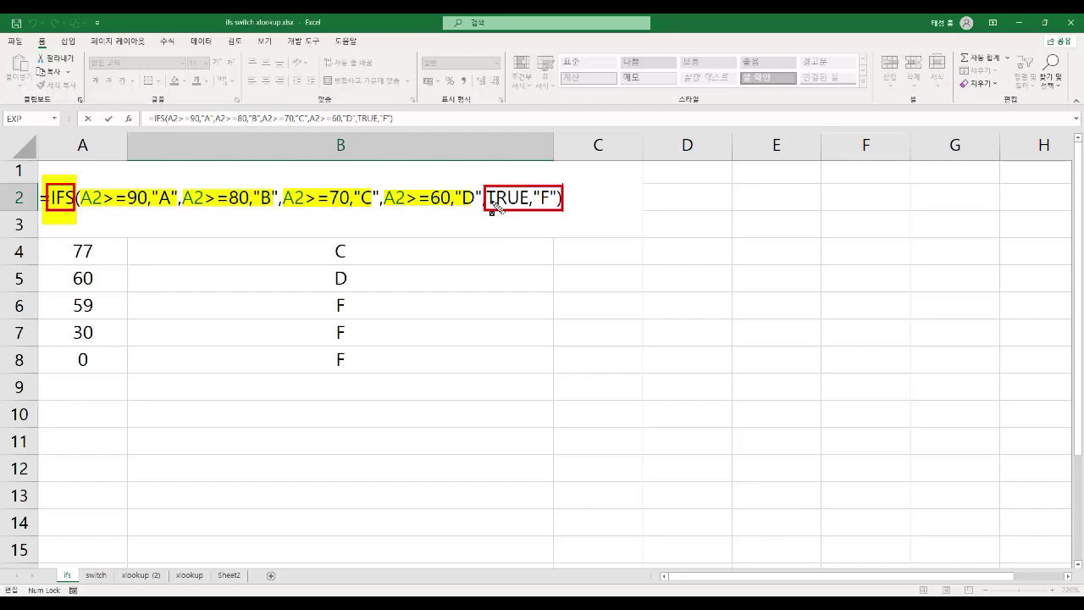
# Highlight TRUE in B2's IFS formula, annotate it with 59-0 and an arrow to "F", and close the formula
pyautogui.moveTo(485, 193); pyautogui.dragTo(533, 225)
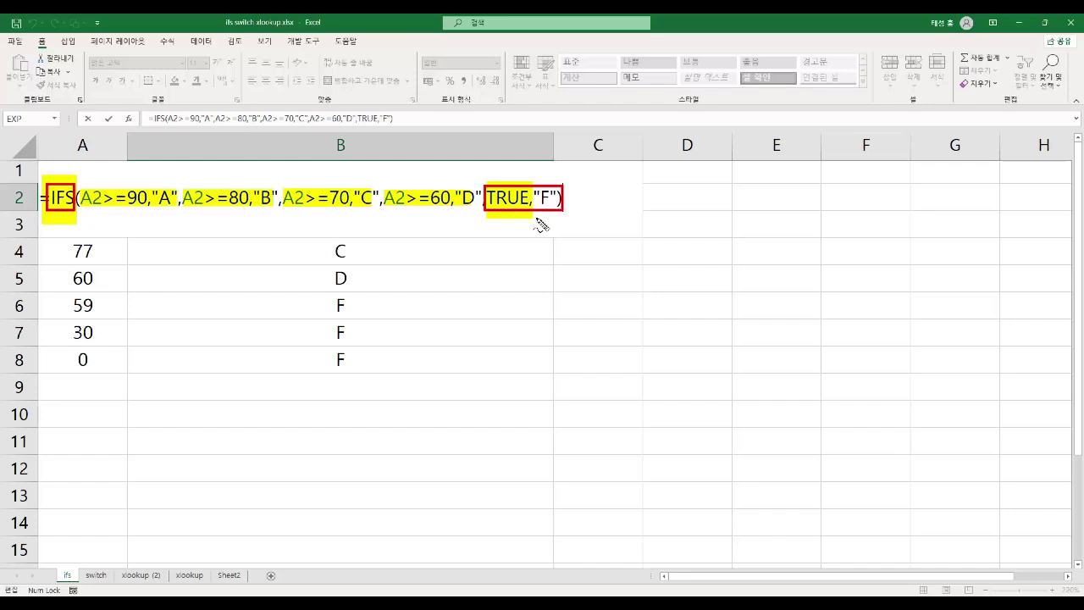
pyautogui.moveTo(497, 220)
pyautogui.mouseDown()
pyautogui.moveTo(499, 242)
pyautogui.moveTo(508, 223)
pyautogui.moveTo(528, 235)
pyautogui.mouseUp()
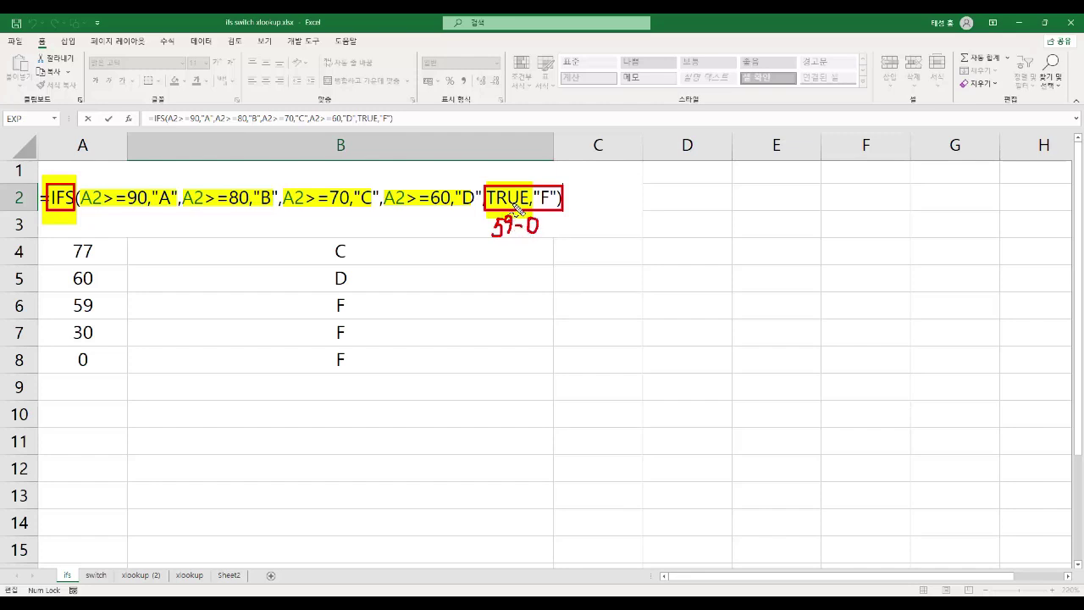
pyautogui.moveTo(511, 181)
pyautogui.mouseDown()
pyautogui.moveTo(524, 166)
pyautogui.moveTo(547, 189)
pyautogui.mouseUp()
pyautogui.moveTo(489, 222); pyautogui.dragTo(552, 246)
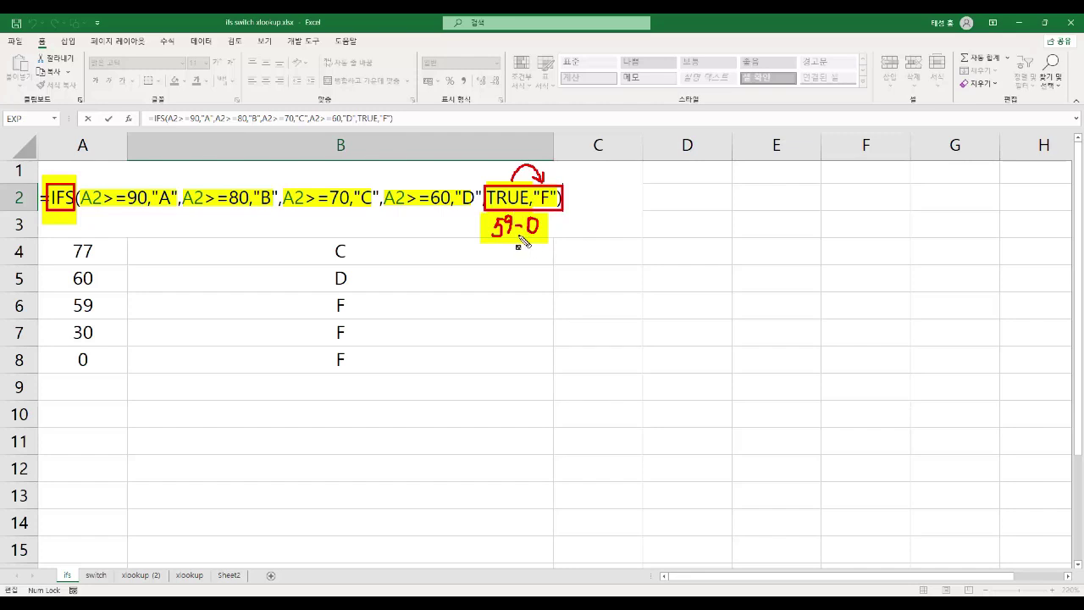
pyautogui.press('Escape')
pyautogui.press('Return')
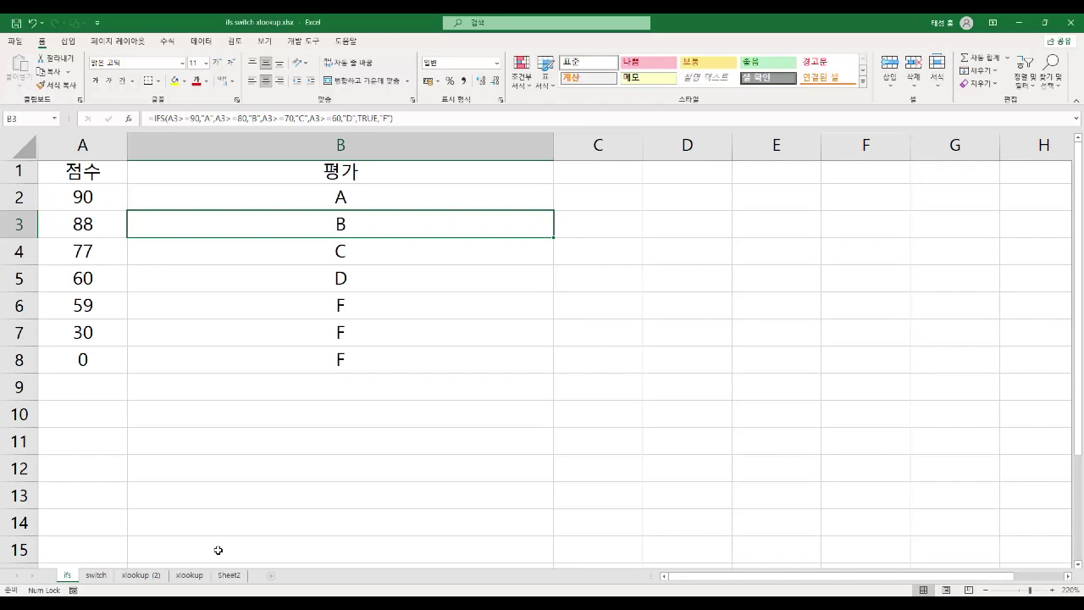
# On the switch sheet, examine B2's SWITCH formula, highlighting A2 and each code-product pair and boxing the default value "없음"
pyautogui.click(96, 576)
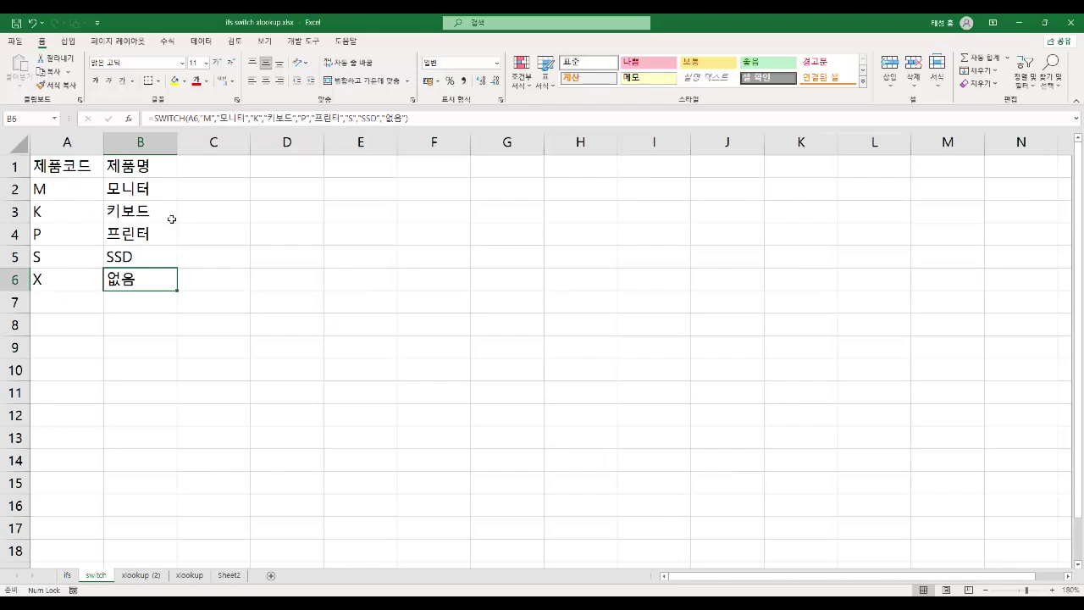
pyautogui.click(154, 194)
pyautogui.doubleClick(160, 196)
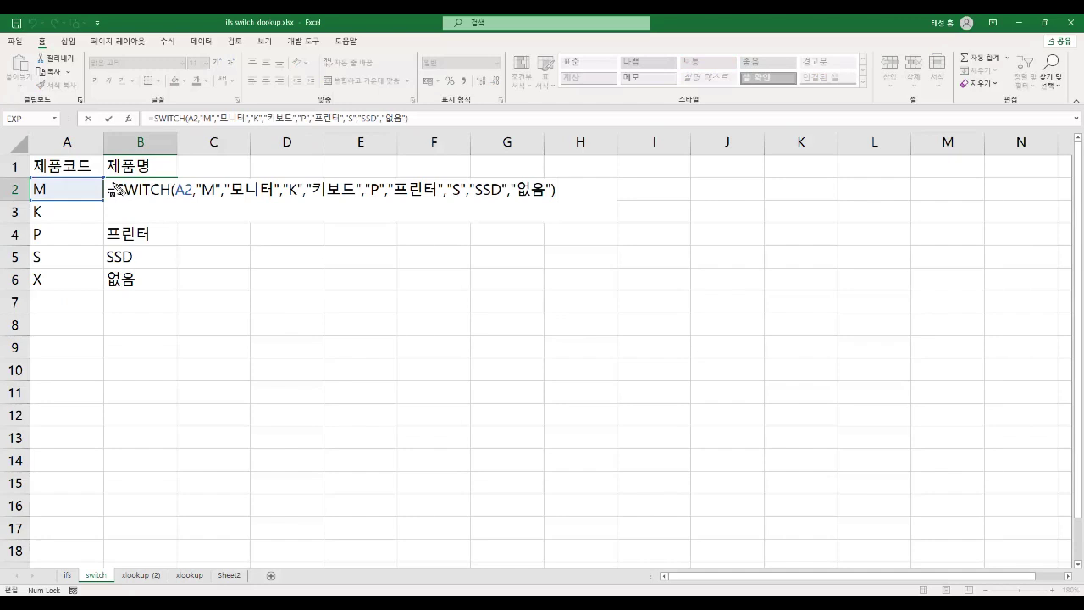
pyautogui.doubleClick(182, 192)
pyautogui.moveTo(194, 191); pyautogui.dragTo(501, 200)
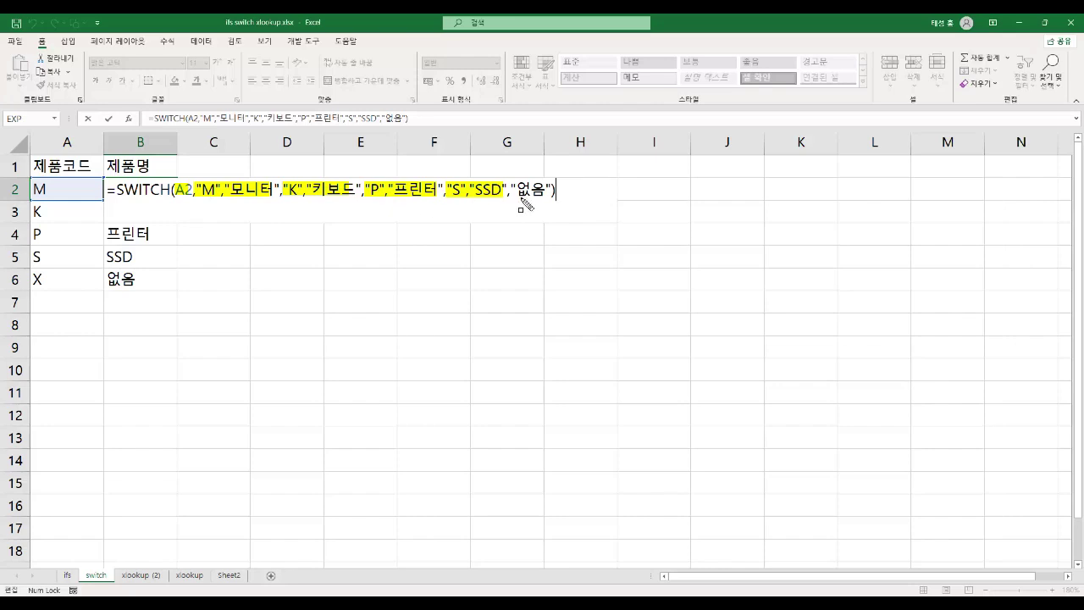
pyautogui.moveTo(506, 168); pyautogui.dragTo(567, 207)
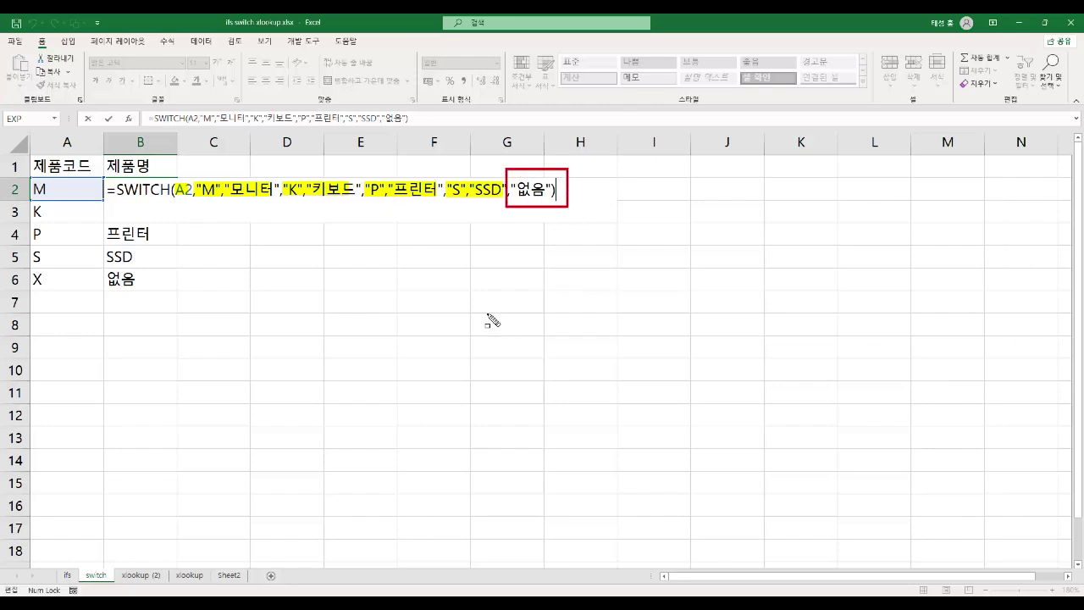
pyautogui.press('Escape')
pyautogui.press('Return')
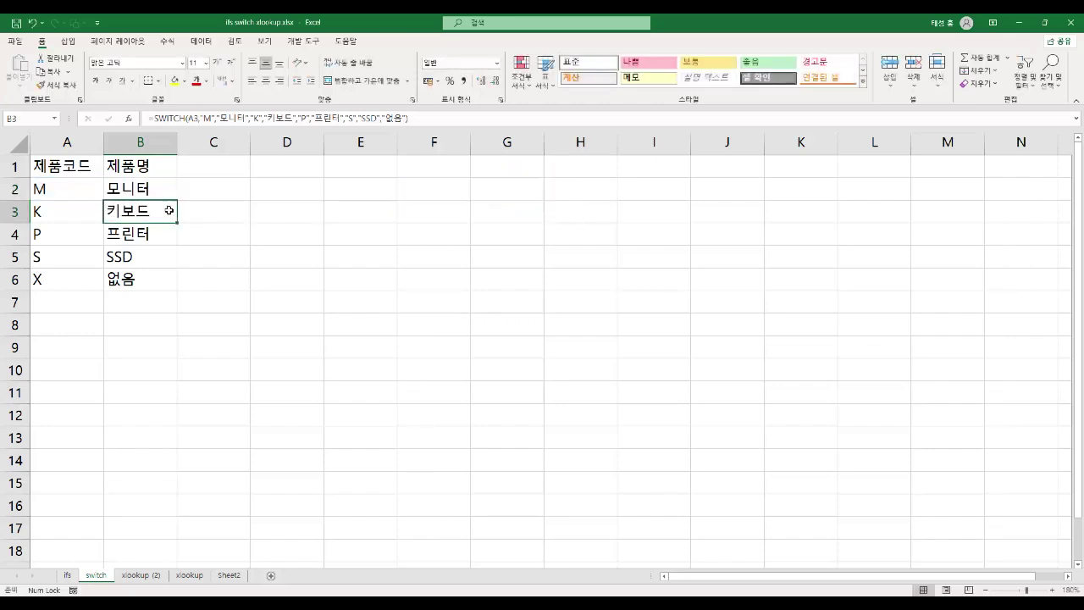
# Clear the 제품명 cells B3:B6 and refill them by copying B2's SWITCH formula down to B6
pyautogui.moveTo(169, 211); pyautogui.dragTo(165, 279)
pyautogui.press('Delete')
pyautogui.click(139, 196)
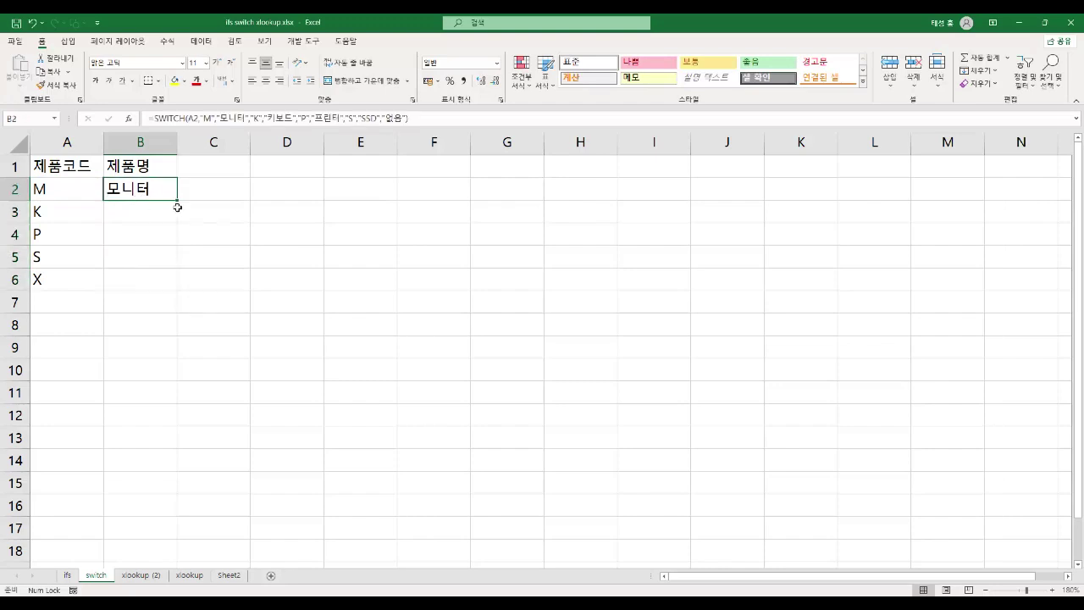
pyautogui.moveTo(177, 201); pyautogui.dragTo(170, 287)
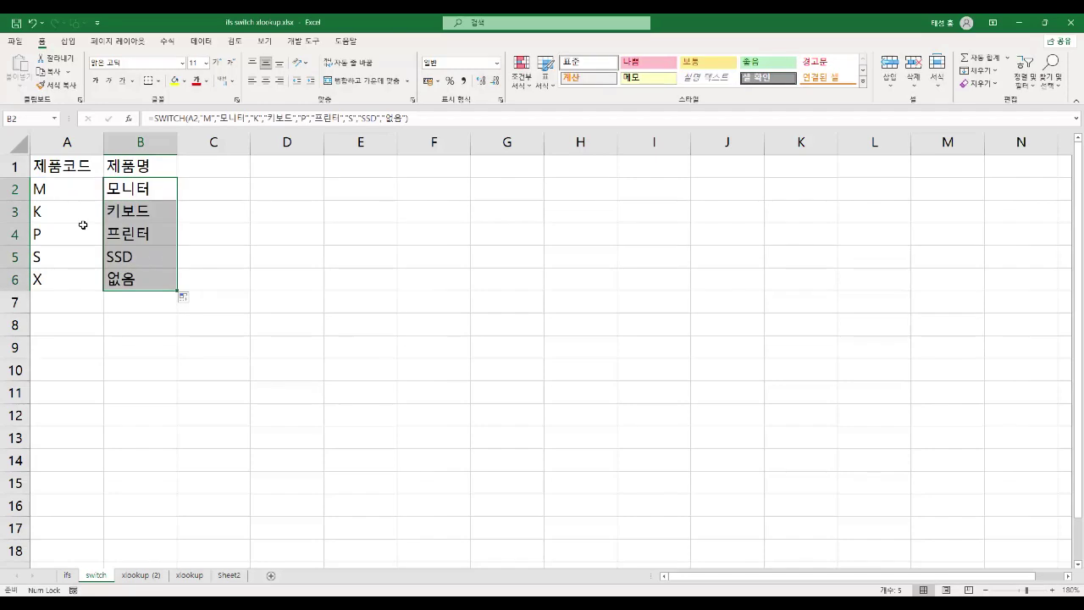
# Compare each 제품코드 in A2:A6 with its 제품명 in column B, and inspect the SWITCH formula in B6
pyautogui.click(61, 189)
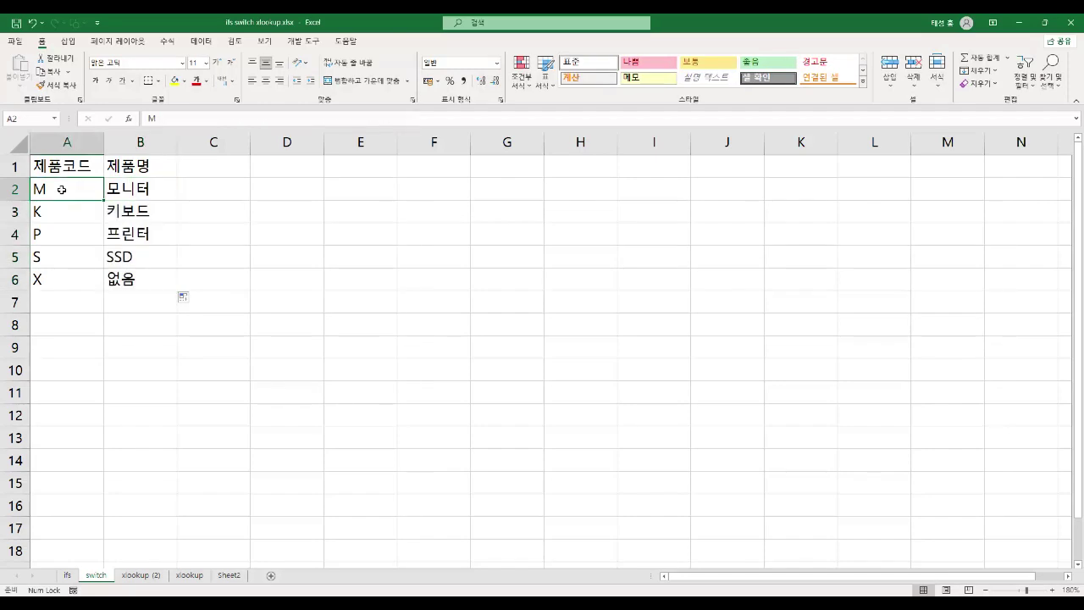
pyautogui.click(133, 189)
pyautogui.click(73, 213)
pyautogui.click(125, 212)
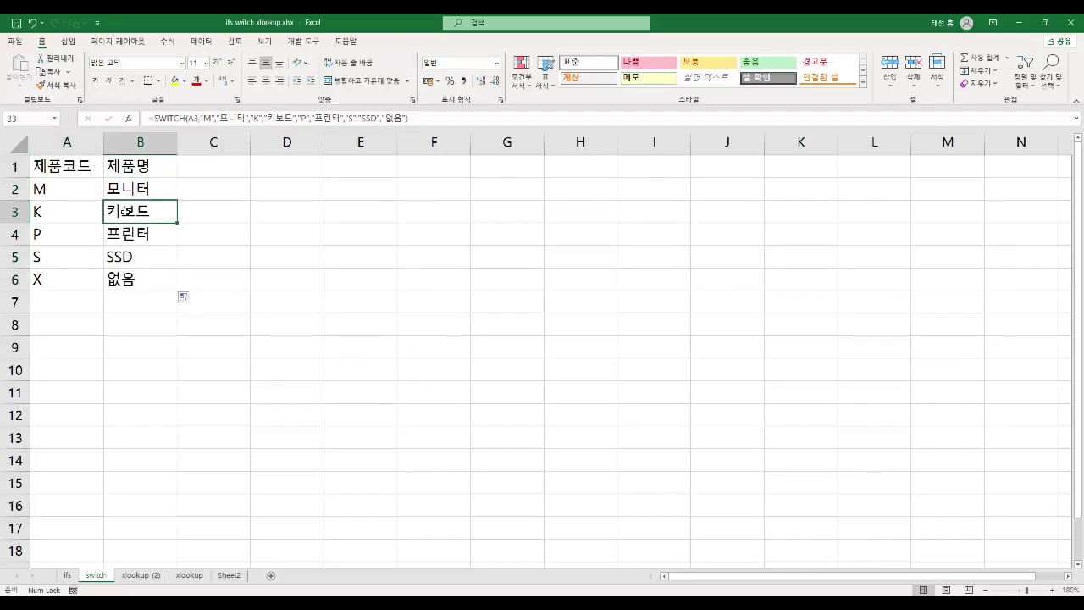
pyautogui.click(76, 234)
pyautogui.click(135, 234)
pyautogui.click(67, 259)
pyautogui.click(136, 258)
pyautogui.click(68, 284)
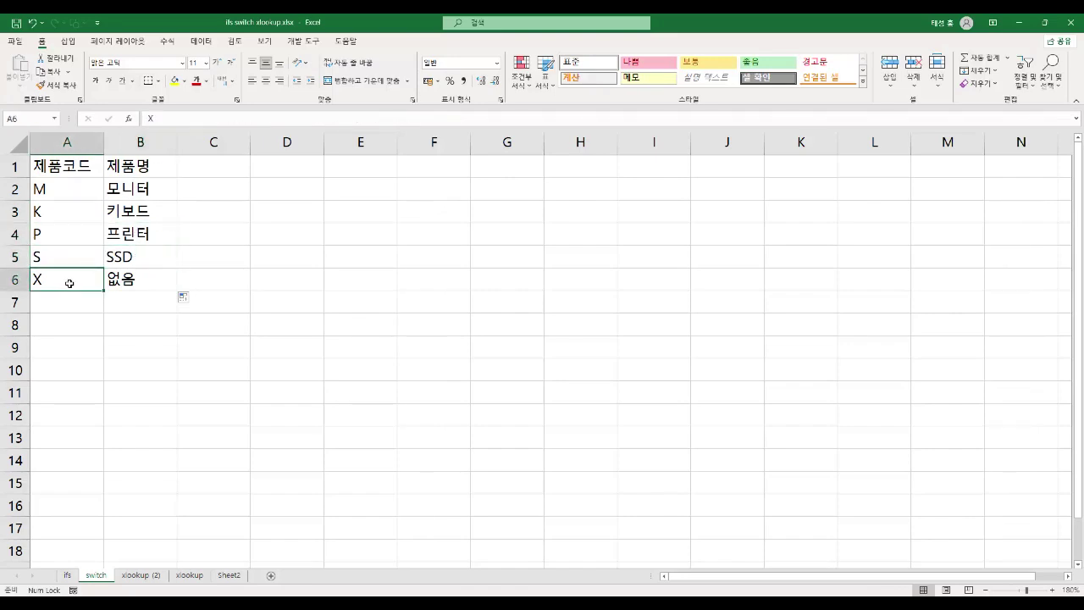
pyautogui.click(137, 280)
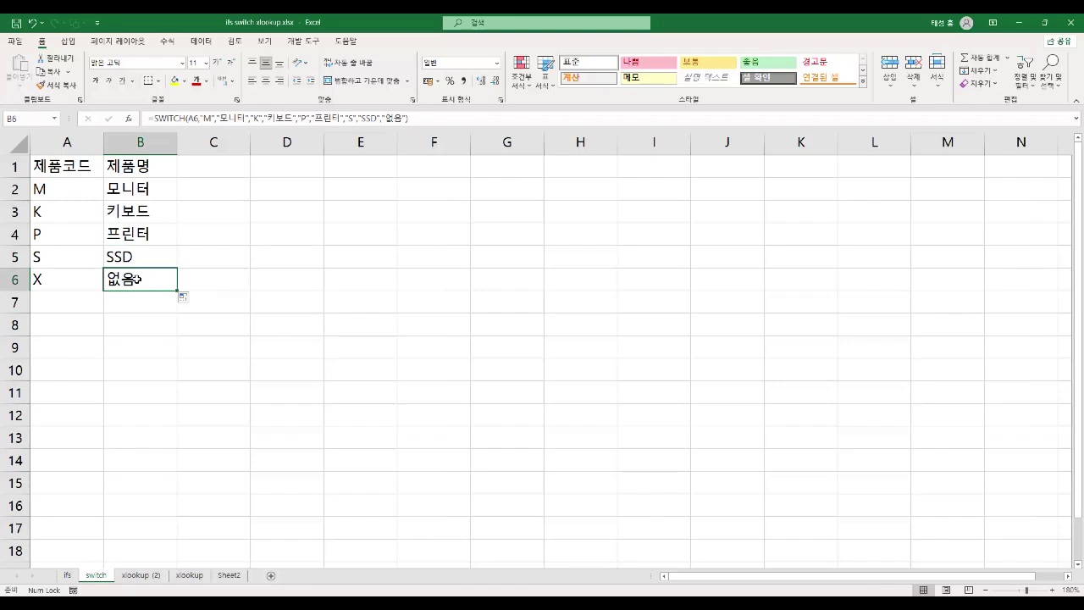
pyautogui.doubleClick(136, 280)
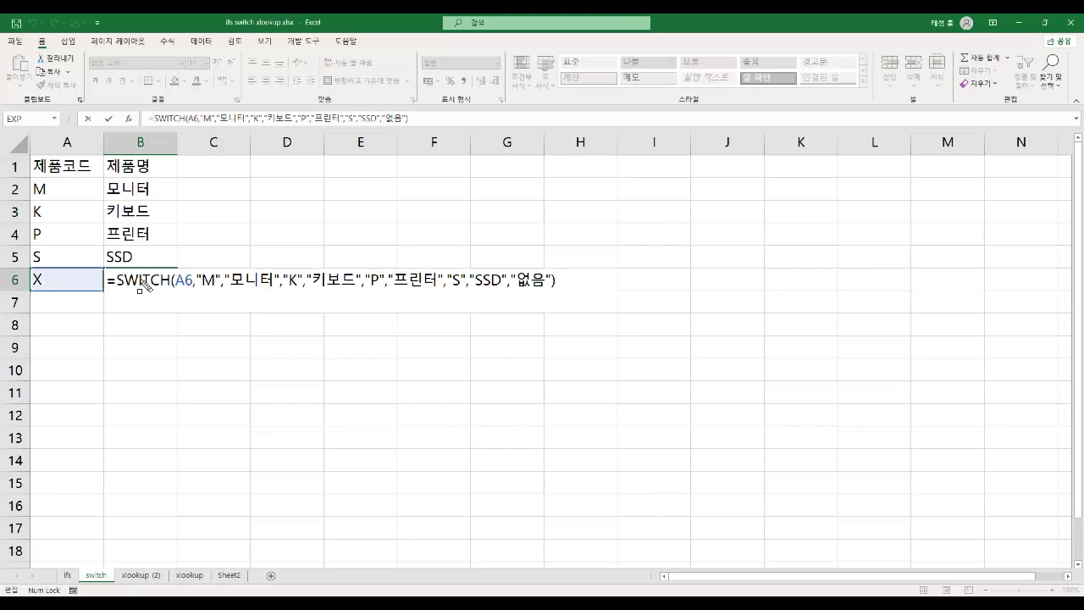
pyautogui.press('Return')
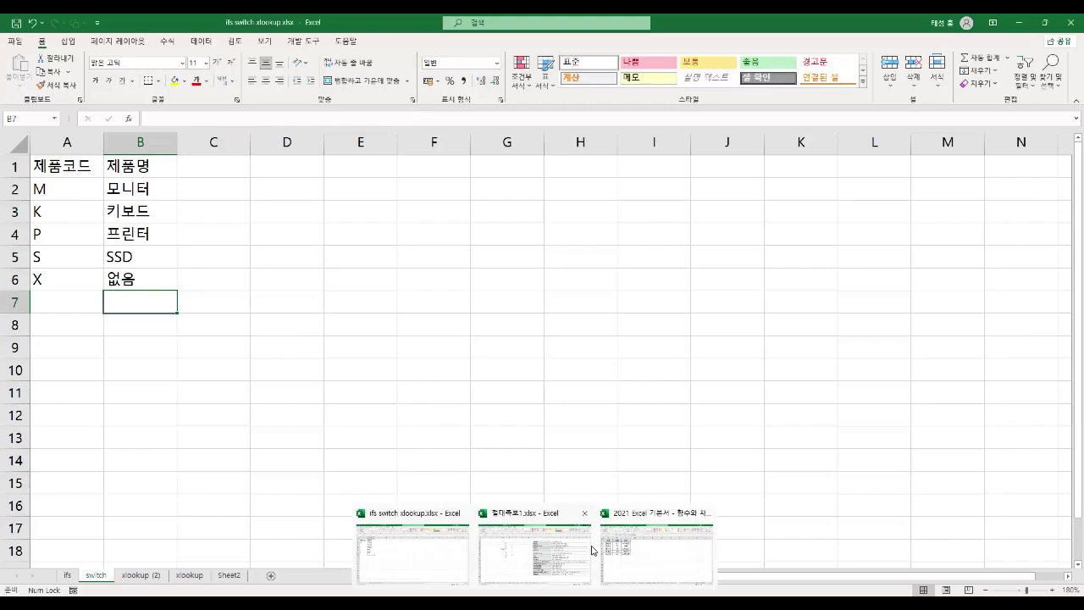
# Switch to the 2021 Excel 기본서 - 함수와 차트.xlsx workbook and inspect B6's division formula on the IFERROR2 (2) sheet
pyautogui.click(623, 547)
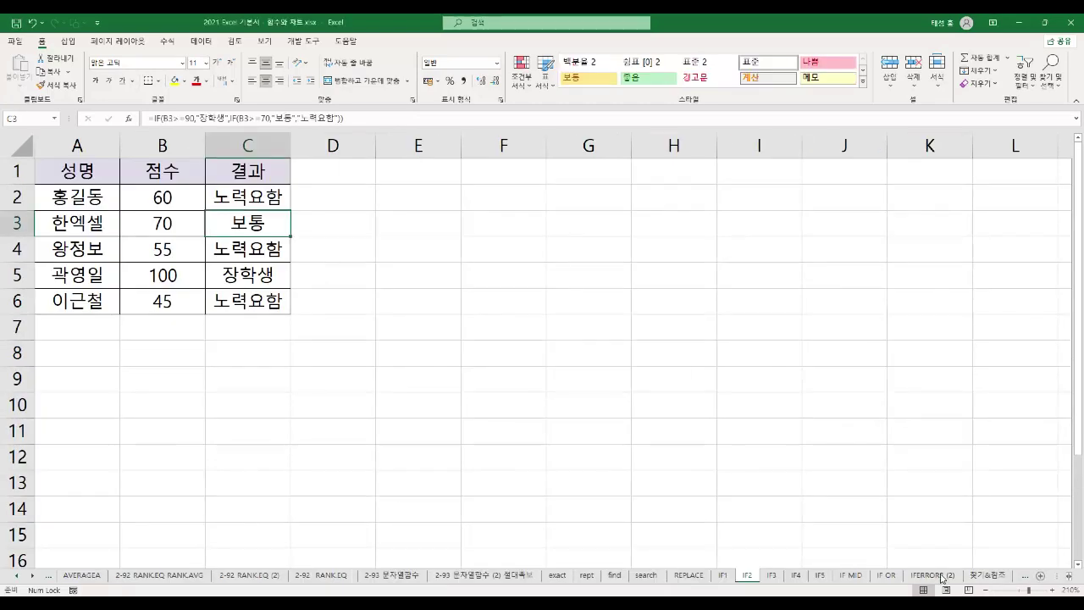
pyautogui.click(933, 574)
pyautogui.click(146, 288)
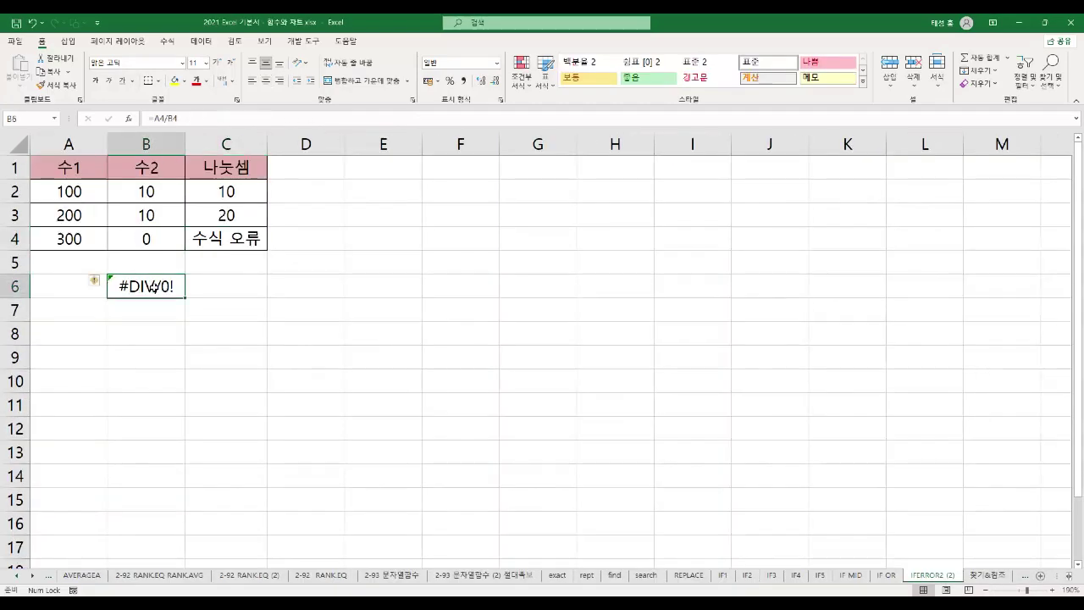
pyautogui.doubleClick(155, 288)
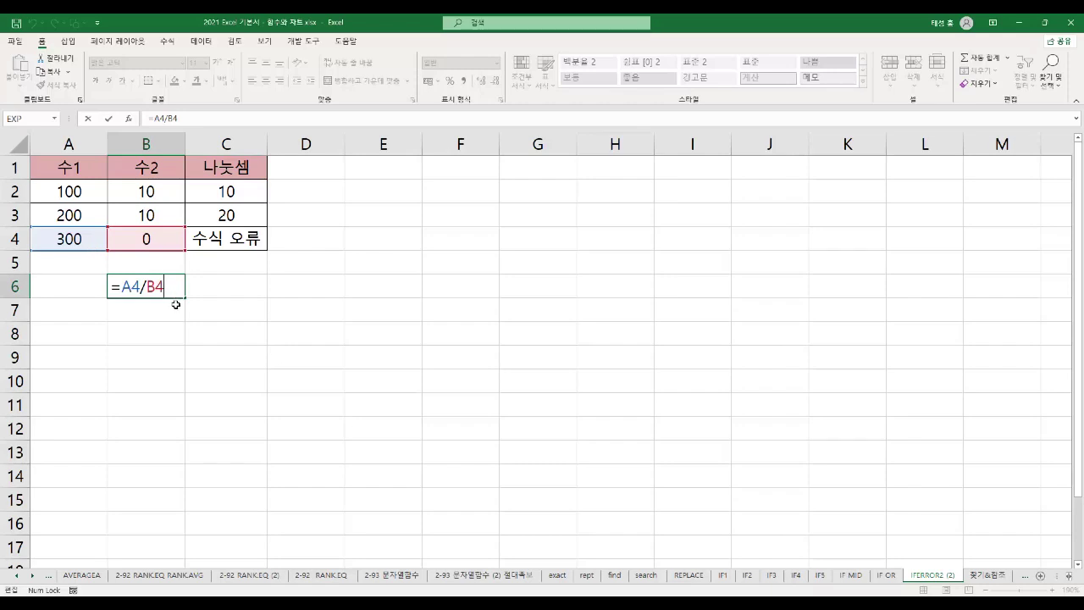
pyautogui.press('Return')
pyautogui.click(169, 288)
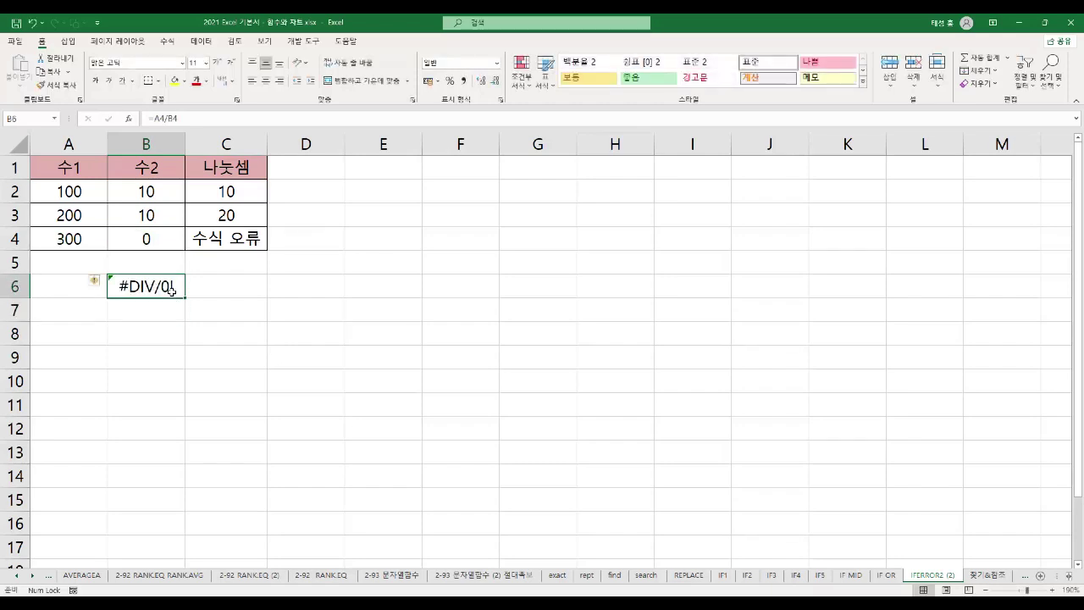
# Clear the 나눗셈 cells C3:C4 and examine C2's IFERROR formula, highlighting the function name, A2/B2, and "수식 오류"
pyautogui.moveTo(237, 223); pyautogui.dragTo(237, 239)
pyautogui.press('Delete')
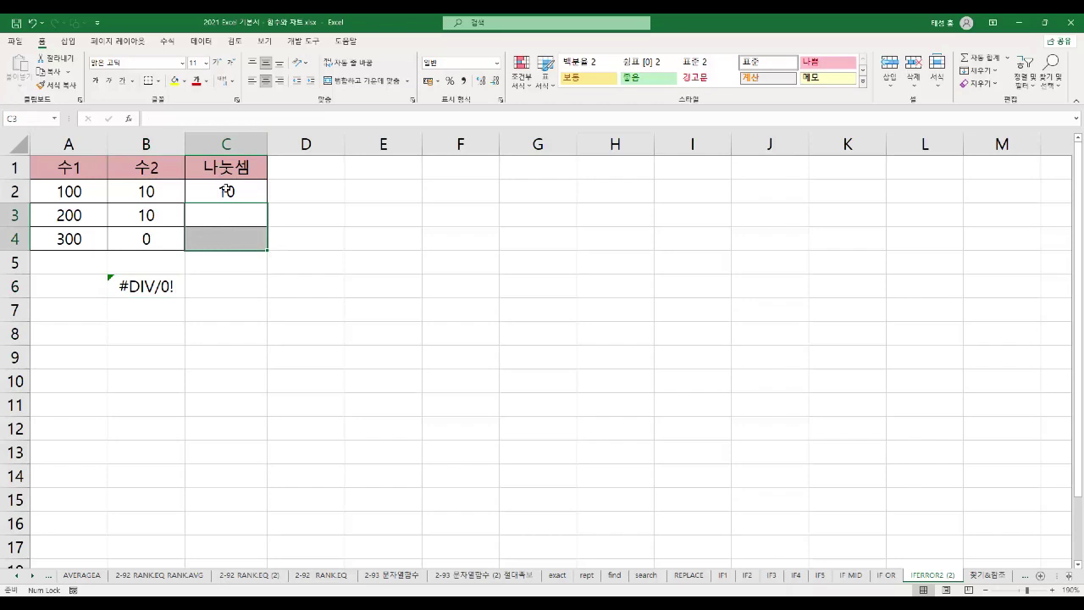
pyautogui.click(227, 192)
pyautogui.doubleClick(227, 191)
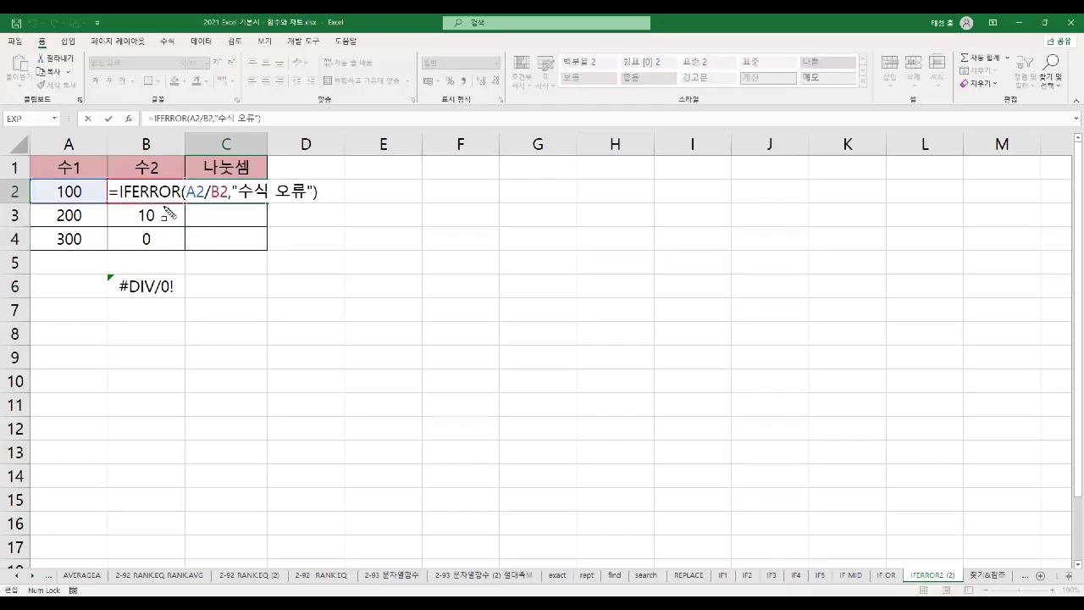
pyautogui.moveTo(112, 192); pyautogui.dragTo(227, 193)
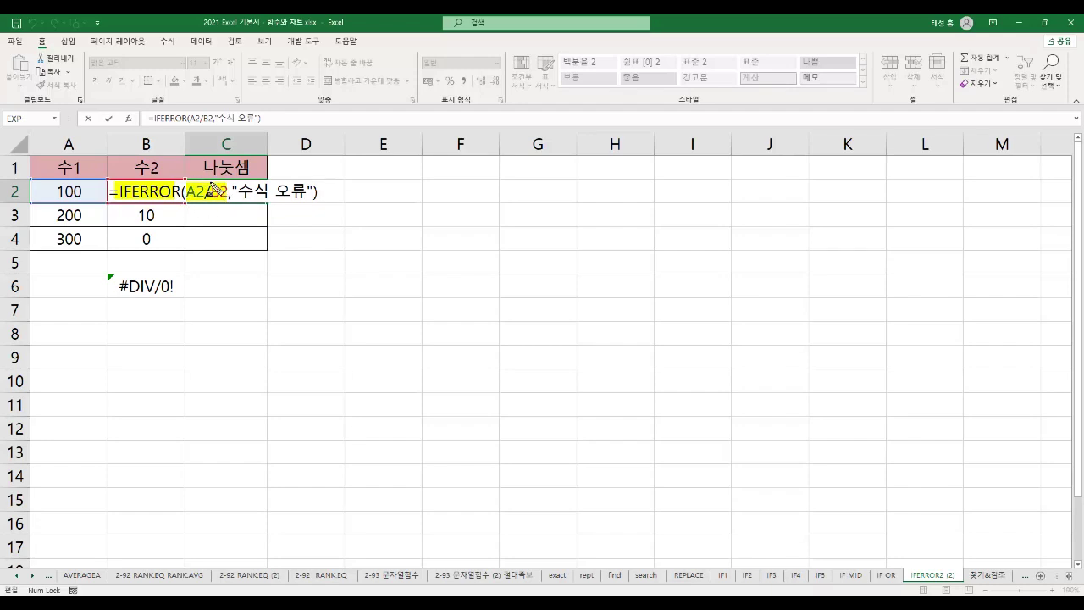
pyautogui.moveTo(241, 195)
pyautogui.mouseDown()
pyautogui.moveTo(305, 193)
pyautogui.moveTo(310, 206)
pyautogui.mouseUp()
pyautogui.press('Escape')
pyautogui.hotkey('ctrl', 'Return')
# Check row 2's 수1, 수2 and 나눗셈 cells, and copy C2's IFERROR formula down to C4
pyautogui.click(76, 194)
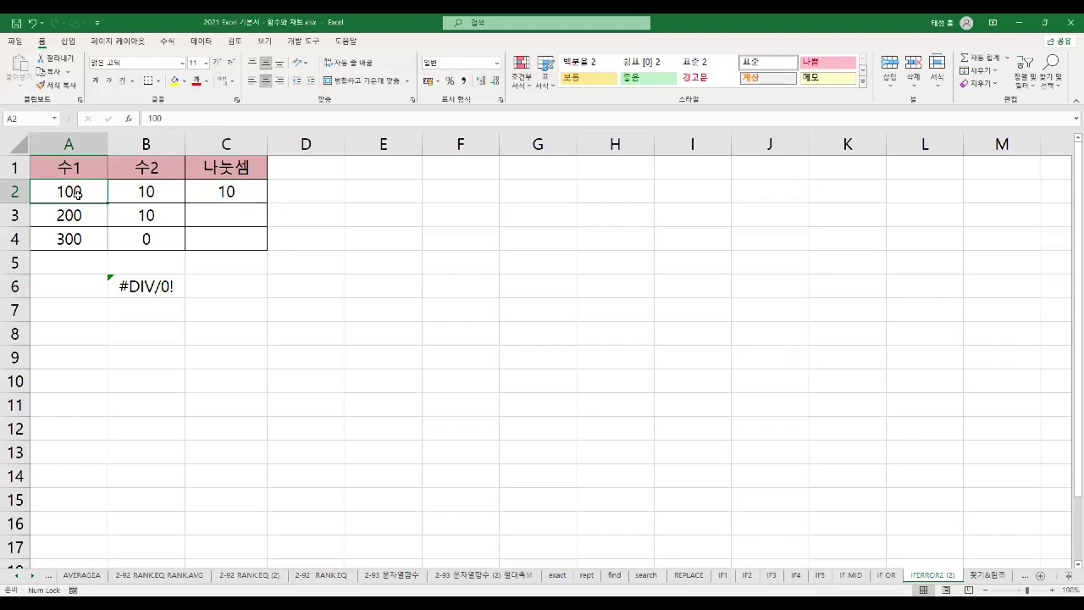
pyautogui.click(137, 194)
pyautogui.click(214, 193)
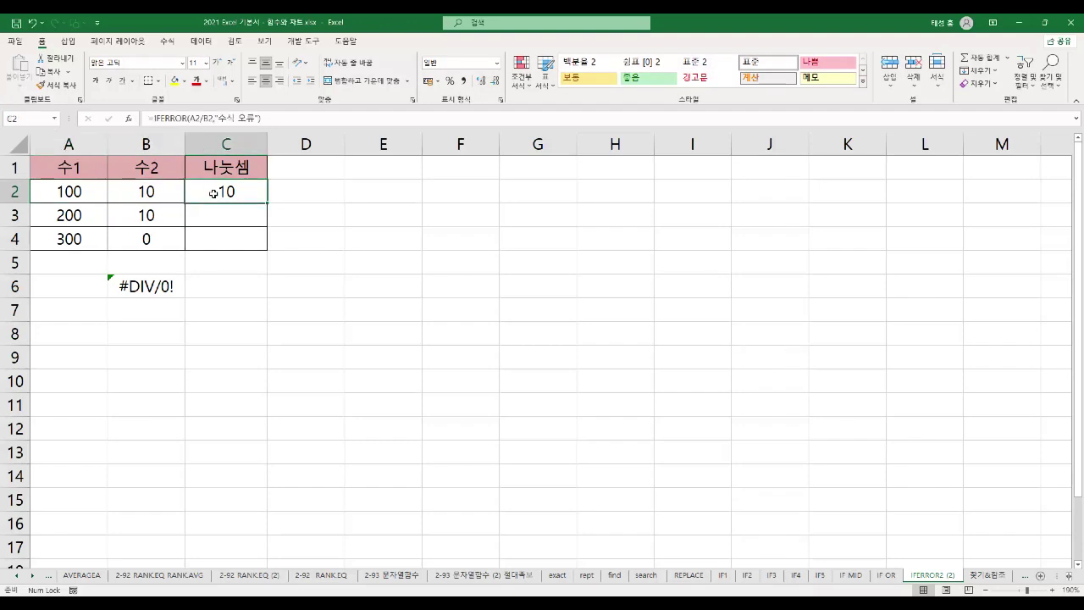
pyautogui.moveTo(269, 204); pyautogui.dragTo(268, 252)
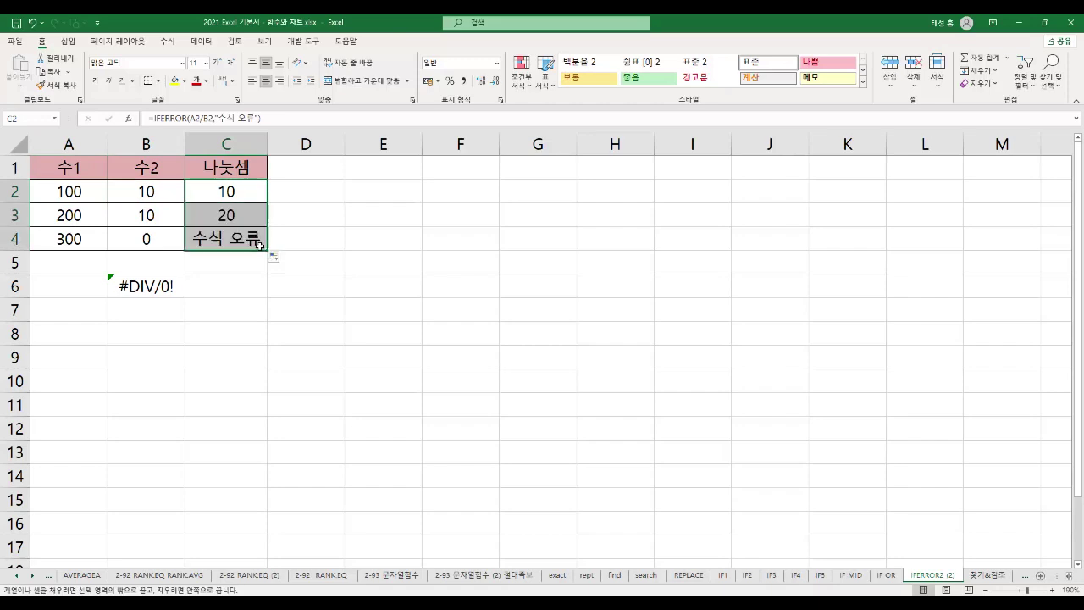
# Check row 3's 수1, 수2 and 나눗셈 cells, row 4's 수1 and 수2 cells, and the division in B6
pyautogui.click(82, 217)
pyautogui.click(139, 217)
pyautogui.click(223, 216)
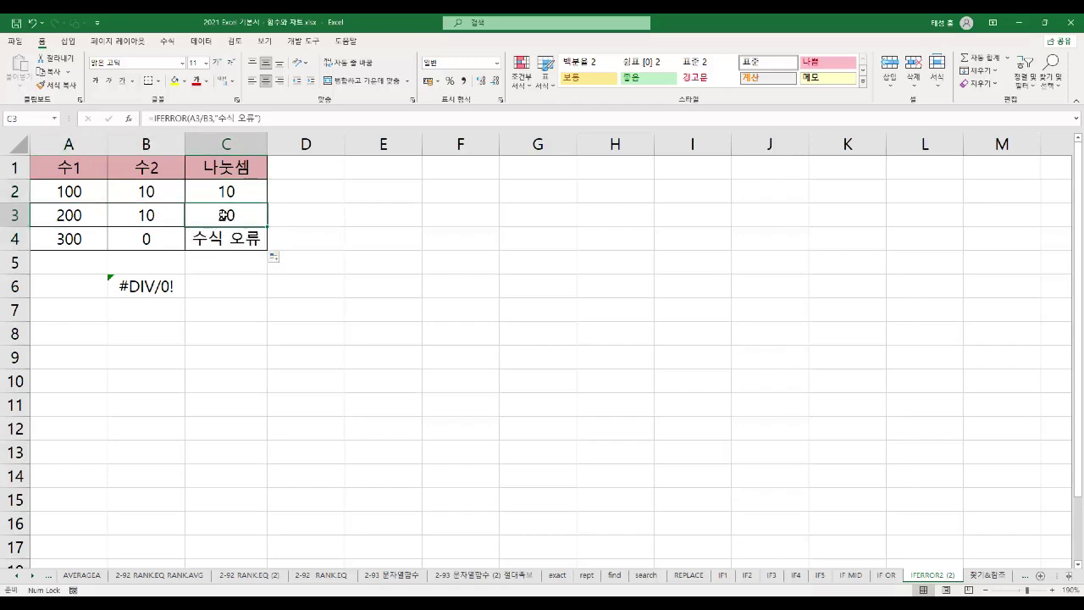
pyautogui.click(81, 239)
pyautogui.click(146, 239)
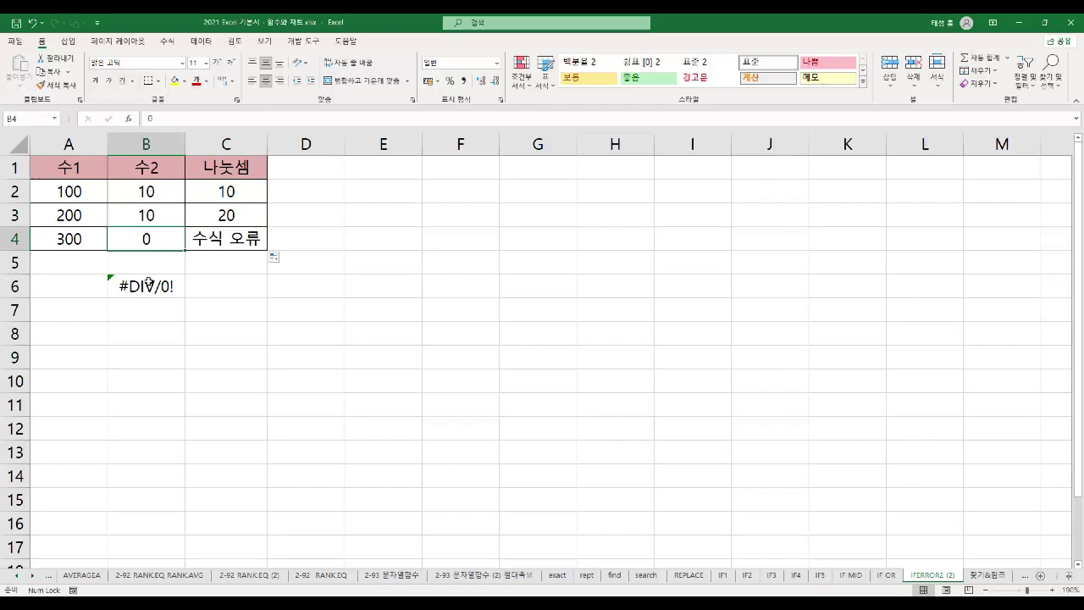
pyautogui.click(151, 285)
# Inspect the IFERROR formula in C4, highlighting its "수식 오류" argument, and leave the formula unchanged
pyautogui.doubleClick(224, 240)
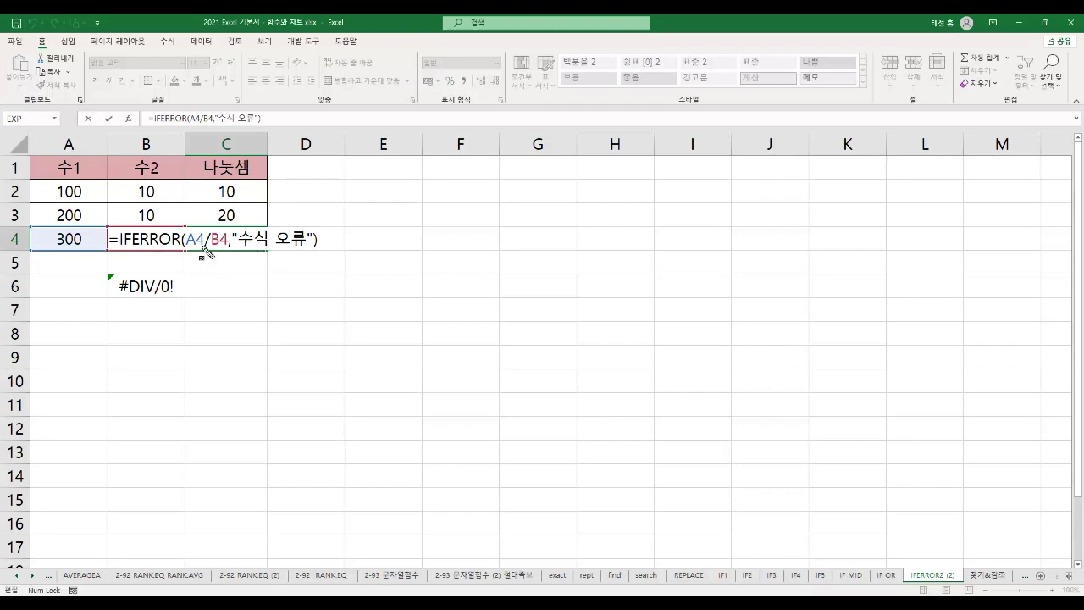
pyautogui.moveTo(237, 239); pyautogui.dragTo(322, 251)
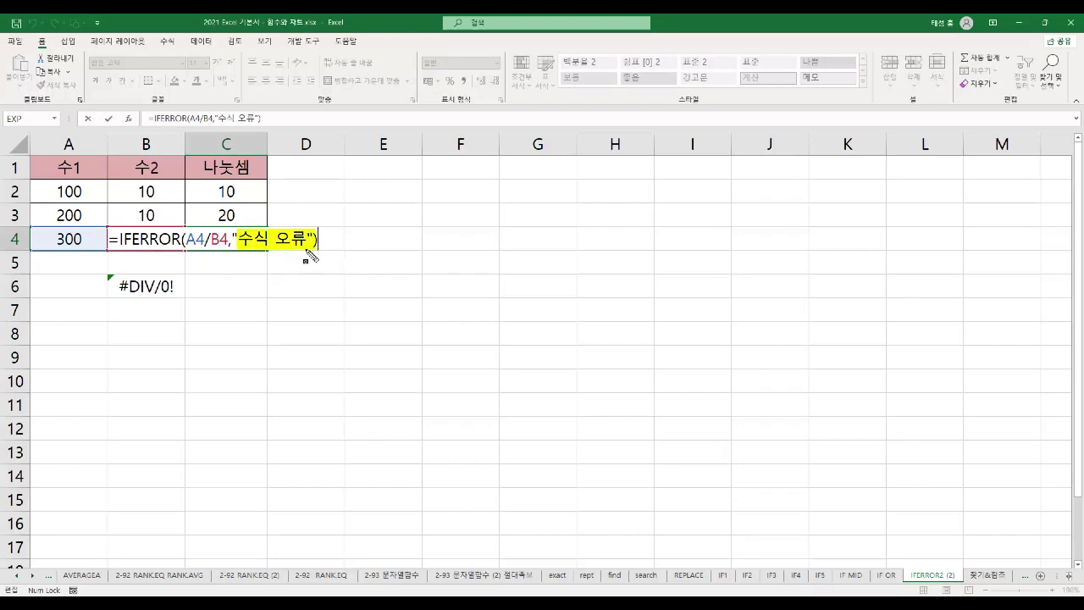
pyautogui.press('Return')
pyautogui.click(242, 241)
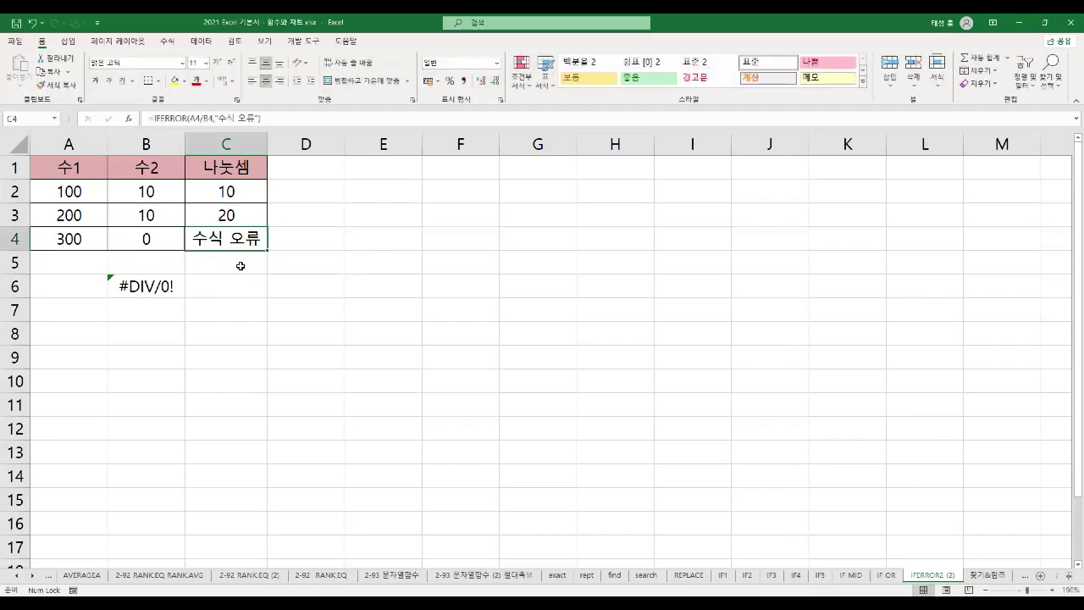
# Switch to the PDF notes and mark the 날짜/시간 함수 heading and DATE(년, 월, 일), boxing its commas and underlining DATE
pyautogui.hotkey('alt', 'Tab')
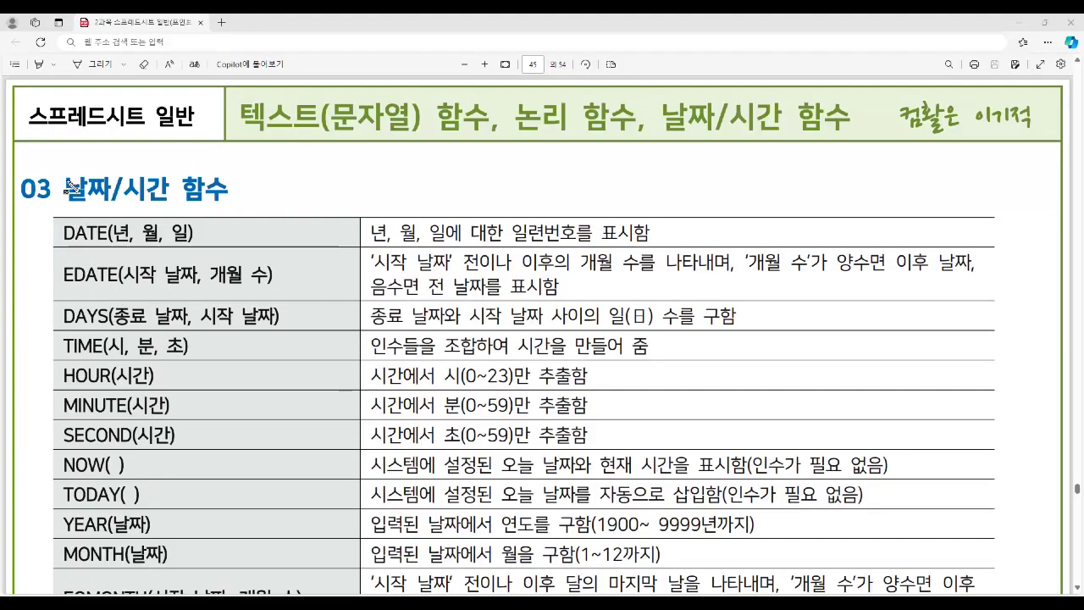
pyautogui.moveTo(68, 187)
pyautogui.mouseDown()
pyautogui.moveTo(177, 211)
pyautogui.moveTo(235, 211)
pyautogui.mouseUp()
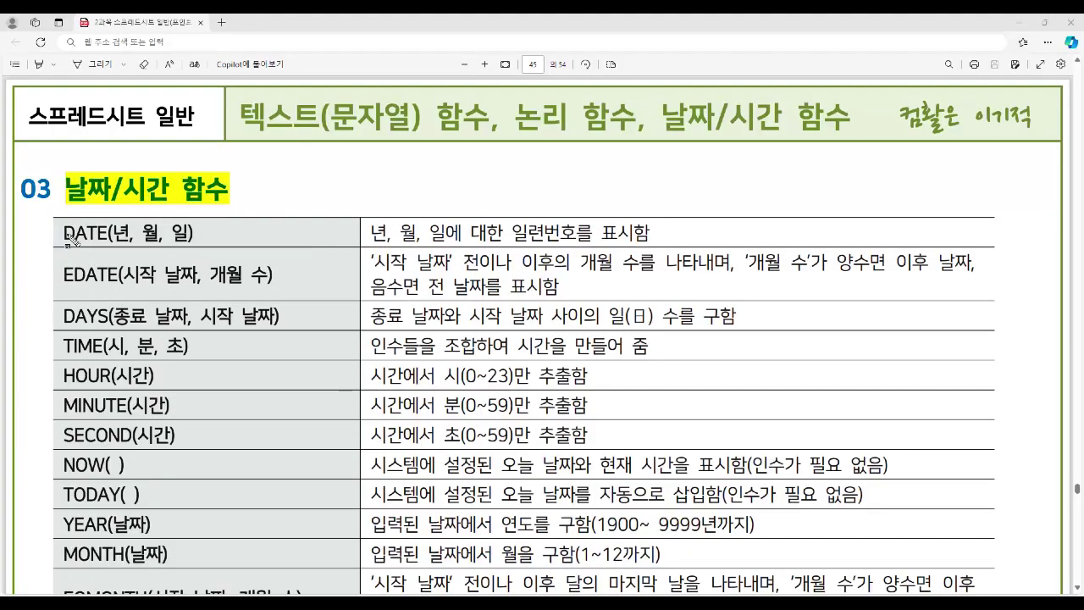
pyautogui.moveTo(59, 225)
pyautogui.mouseDown()
pyautogui.moveTo(91, 247)
pyautogui.moveTo(190, 247)
pyautogui.mouseUp()
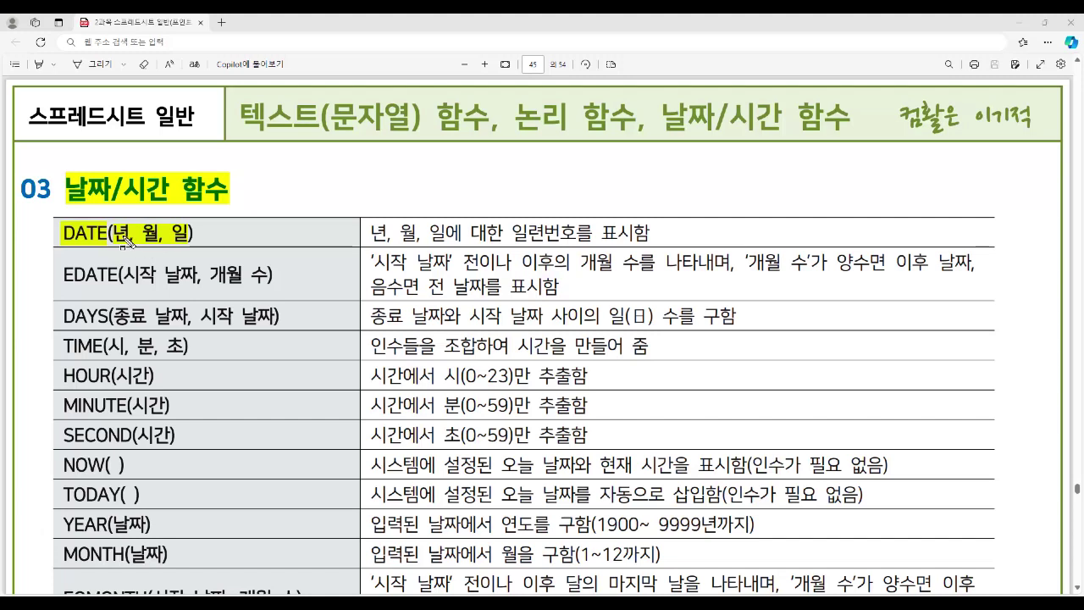
pyautogui.moveTo(125, 237); pyautogui.dragTo(161, 241)
pyautogui.moveTo(63, 244); pyautogui.dragTo(107, 244)
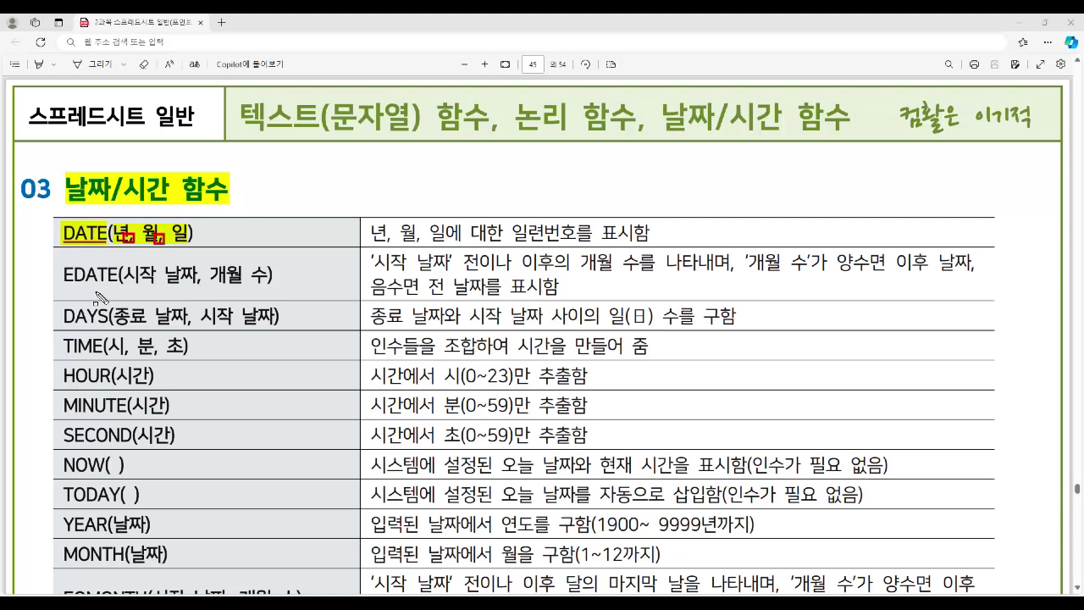
# Annotate the EDATE entry with a highlighted "Elapse" note, highlighting its E, both arguments, and the positive and negative month rules
pyautogui.moveTo(61, 269); pyautogui.dragTo(68, 275)
pyautogui.moveTo(234, 234)
pyautogui.mouseDown()
pyautogui.moveTo(235, 245)
pyautogui.moveTo(259, 252)
pyautogui.moveTo(282, 245)
pyautogui.mouseUp()
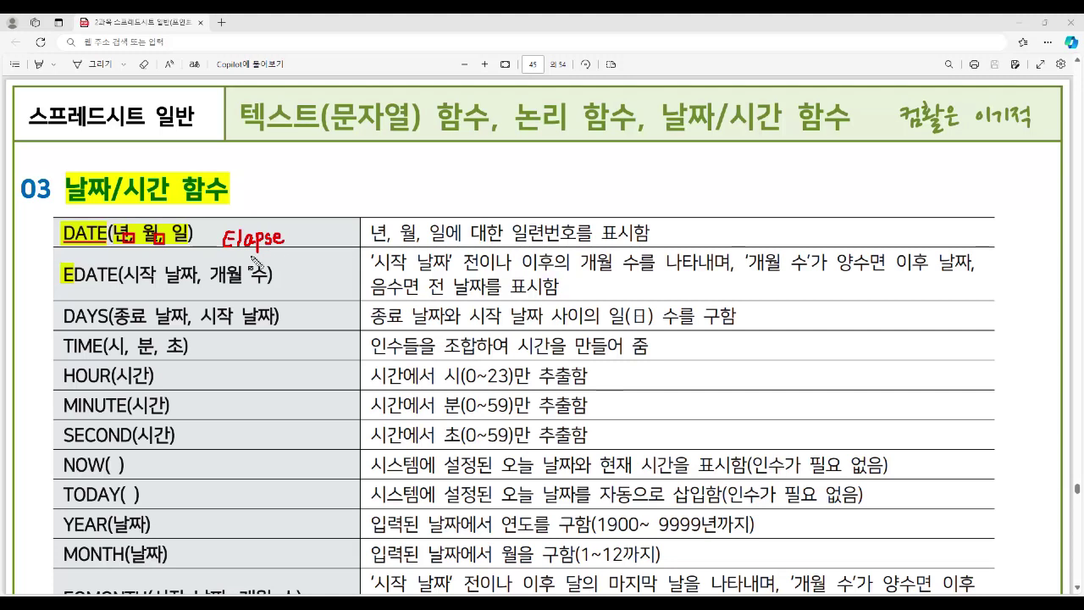
pyautogui.moveTo(122, 273); pyautogui.dragTo(266, 289)
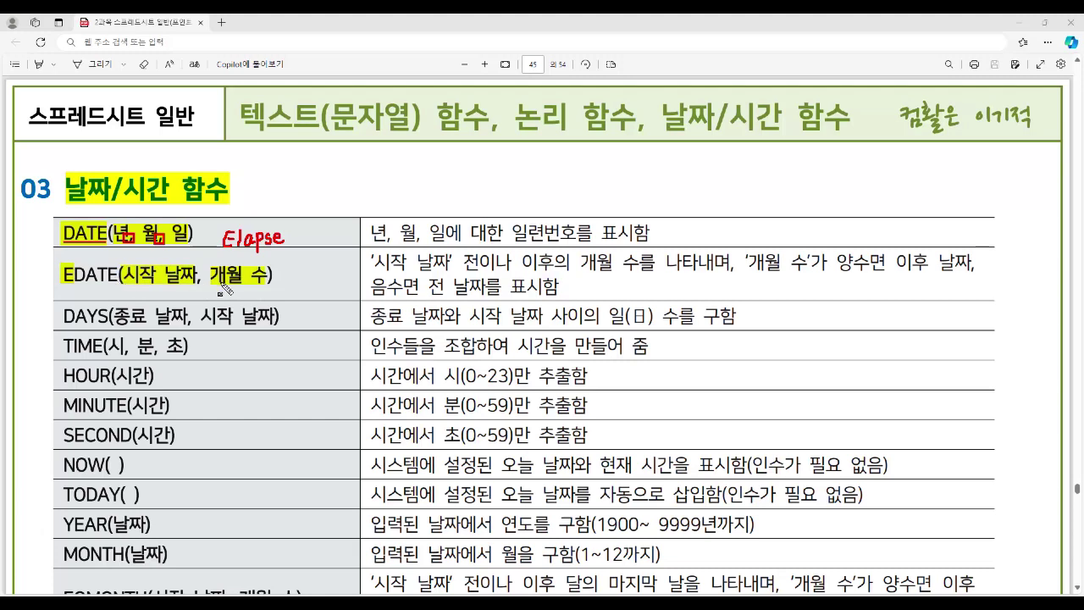
pyautogui.moveTo(833, 263); pyautogui.dragTo(970, 271)
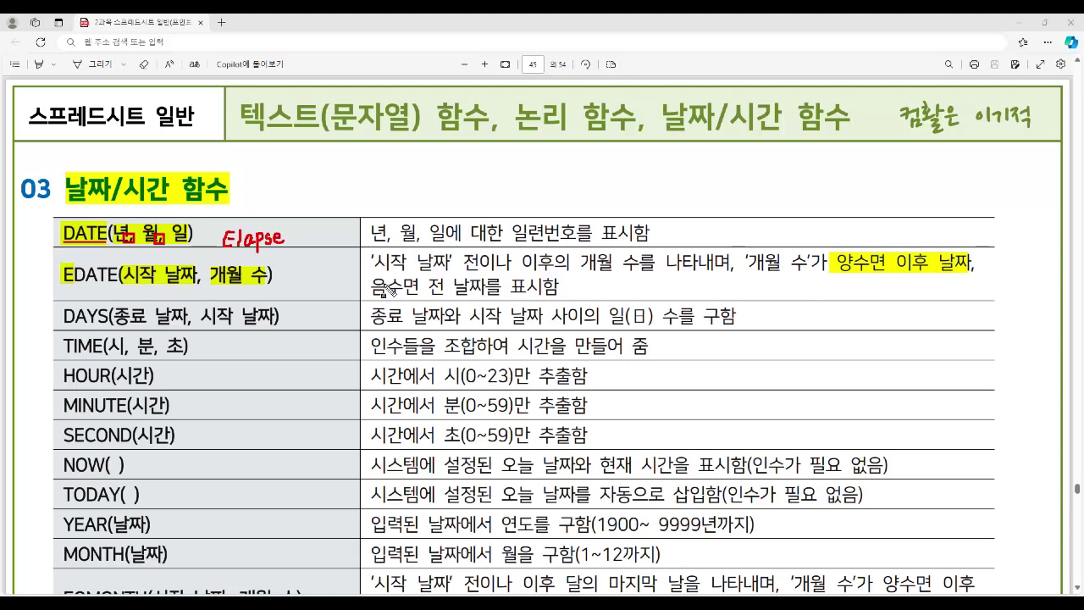
pyautogui.moveTo(372, 286); pyautogui.dragTo(489, 300)
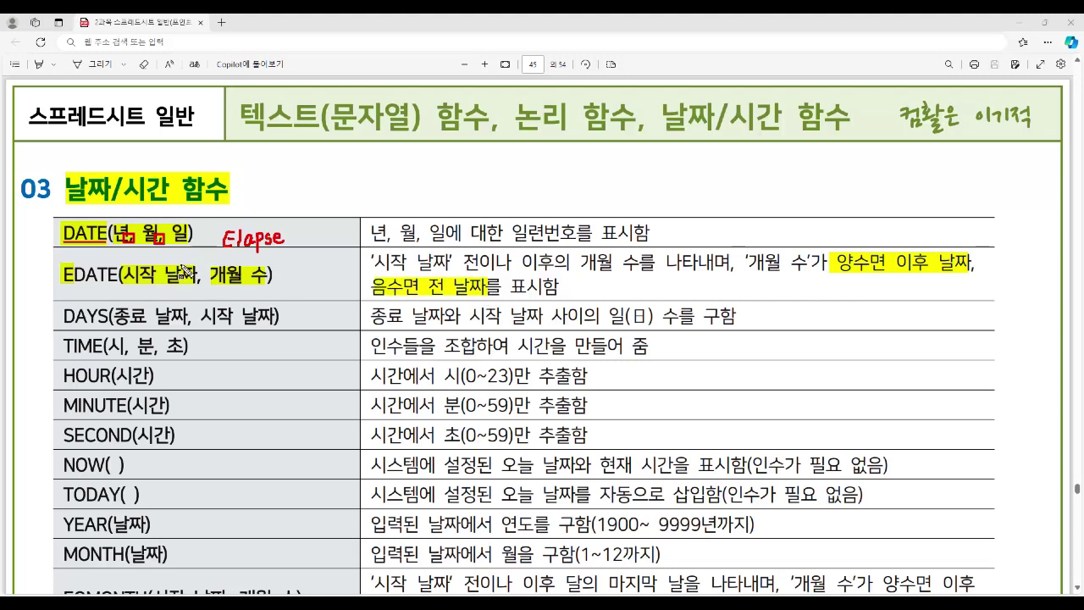
pyautogui.moveTo(222, 239); pyautogui.dragTo(286, 246)
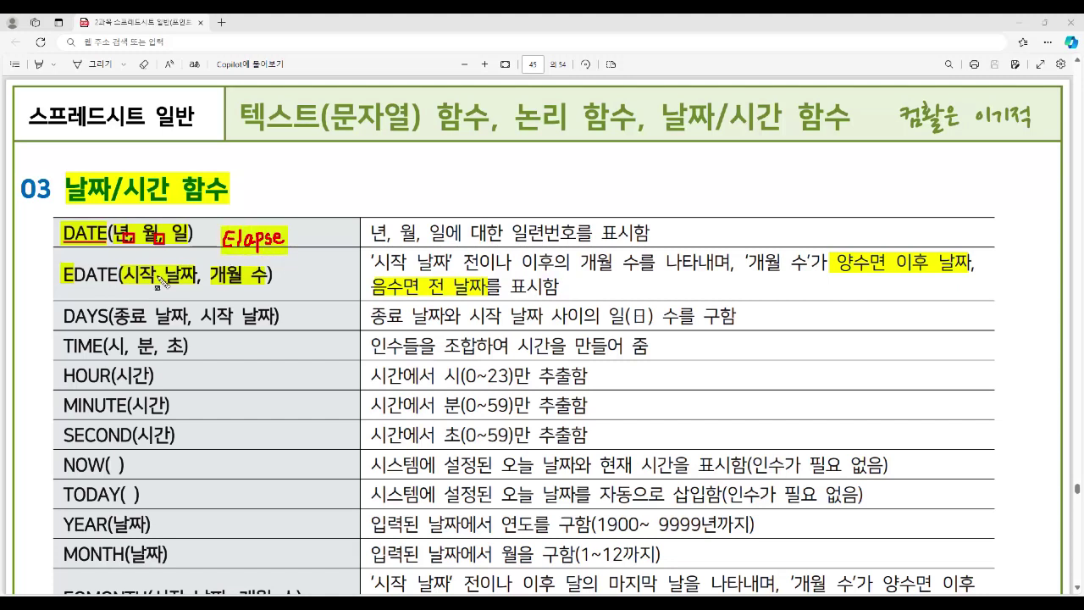
# Highlight the DAYS function with its description and TIME(시, 분, 초), boxing the commas between TIME's arguments in red
pyautogui.moveTo(64, 316); pyautogui.dragTo(286, 320)
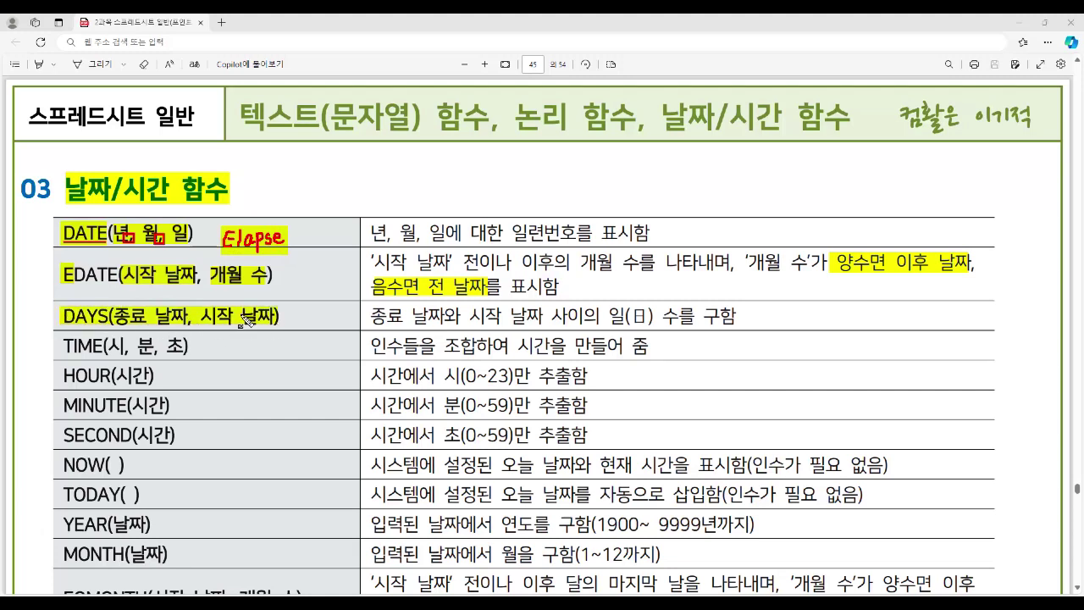
pyautogui.moveTo(370, 316); pyautogui.dragTo(734, 330)
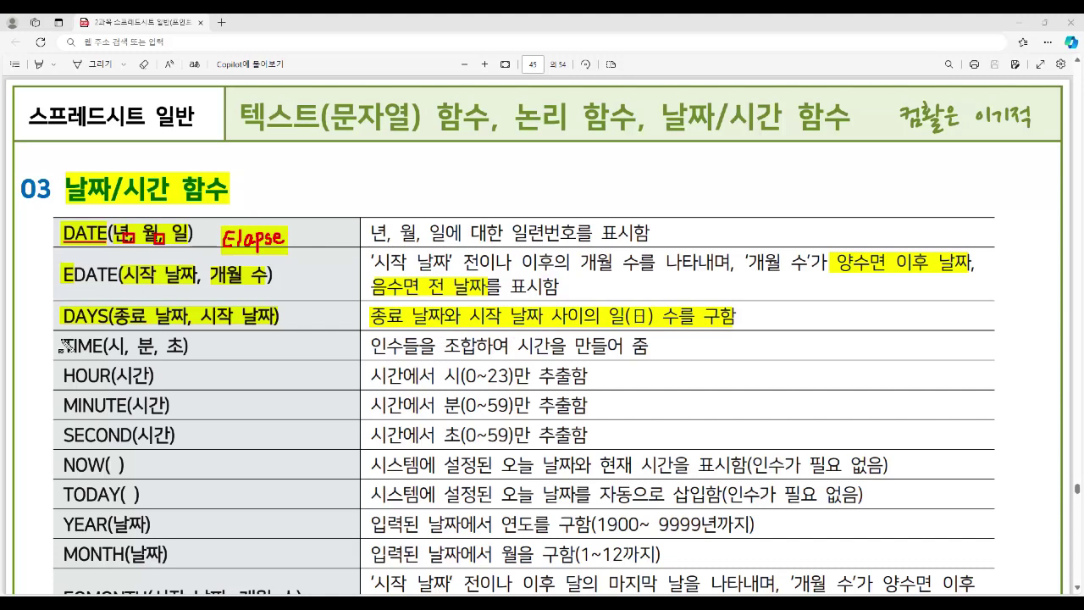
pyautogui.moveTo(78, 354); pyautogui.dragTo(200, 356)
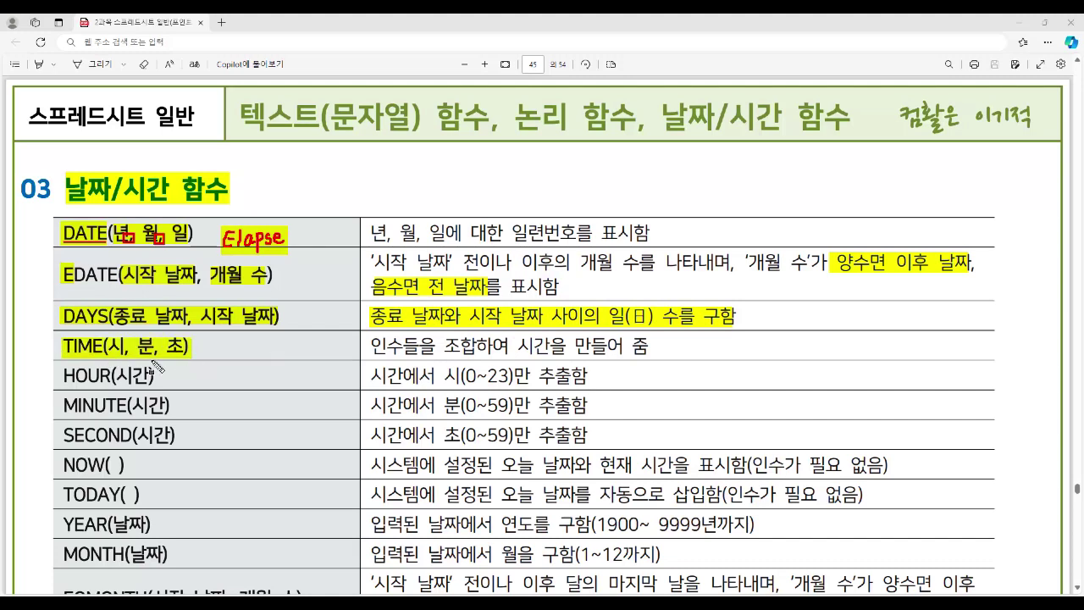
pyautogui.moveTo(123, 349); pyautogui.dragTo(157, 356)
# Highlight HOUR(시간), MINUTE(시간) and SECOND(시간), and outline all three together with a red box before clearing the annotations
pyautogui.moveTo(72, 384)
pyautogui.mouseDown()
pyautogui.moveTo(148, 385)
pyautogui.moveTo(94, 381)
pyautogui.moveTo(88, 409)
pyautogui.moveTo(164, 412)
pyautogui.mouseUp()
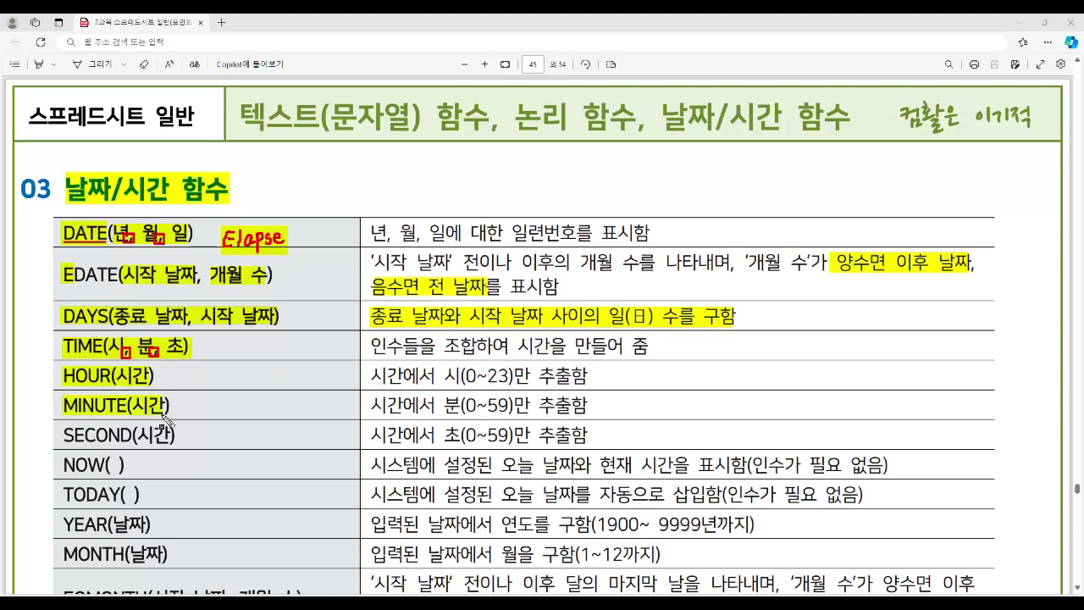
pyautogui.moveTo(61, 432); pyautogui.dragTo(179, 440)
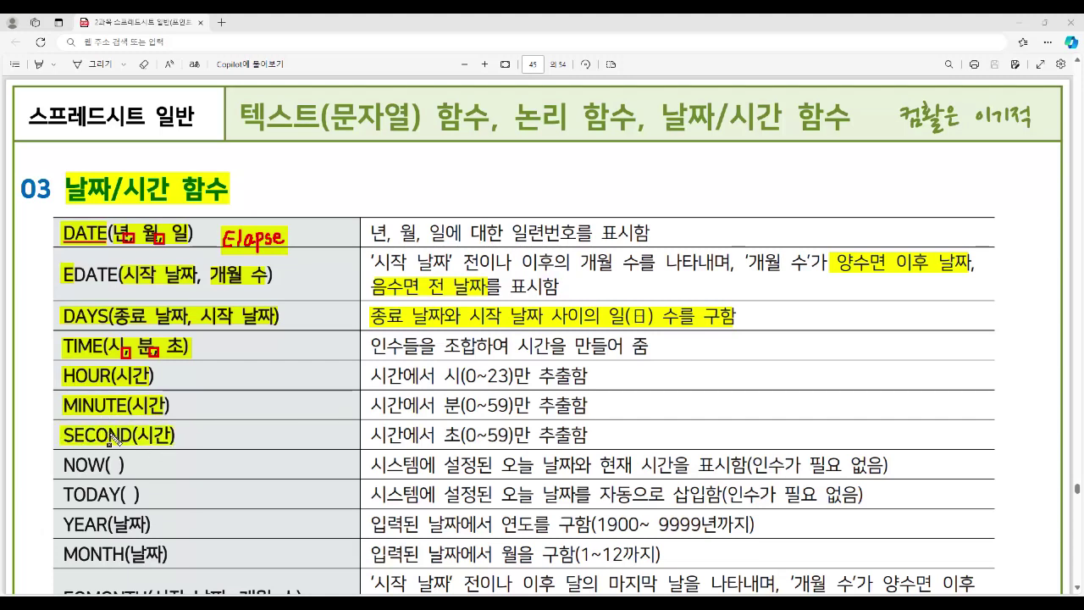
pyautogui.moveTo(57, 364)
pyautogui.mouseDown()
pyautogui.moveTo(88, 407)
pyautogui.moveTo(180, 448)
pyautogui.mouseUp()
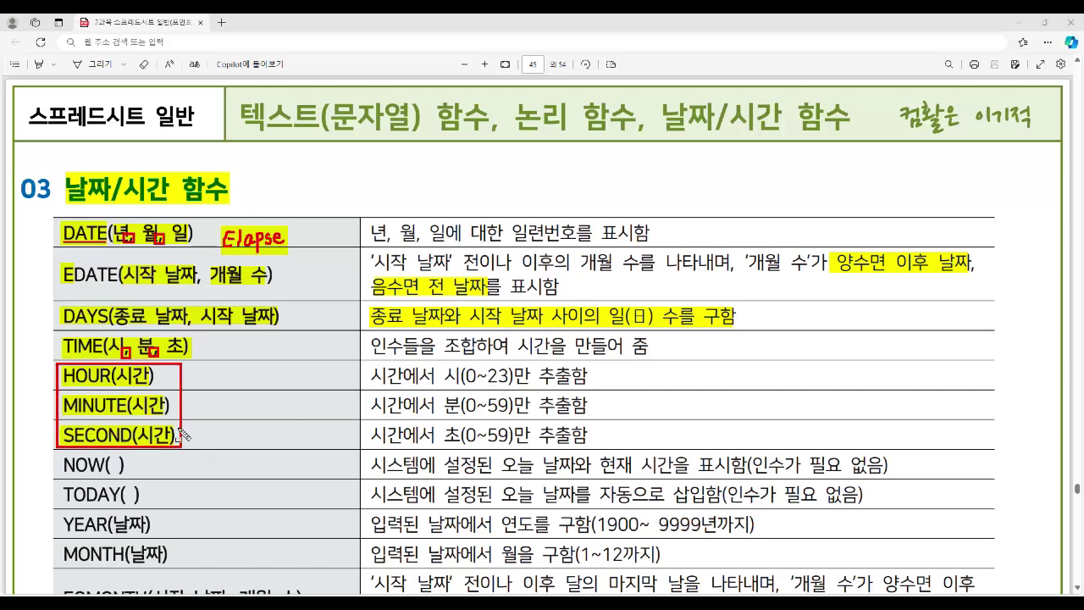
pyautogui.press('Escape')
# Highlight NOW( ) and TODAY( ) with their current date/time and no-argument descriptions, boxing NOW( ) in red
pyautogui.scroll(-1, 218, 436)
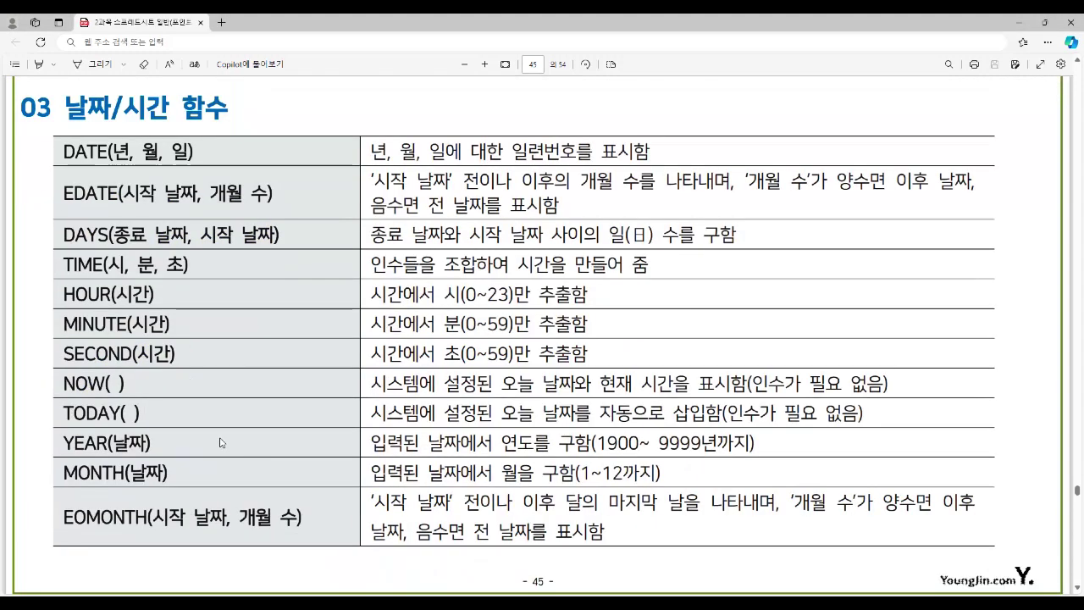
pyautogui.moveTo(61, 373)
pyautogui.mouseDown()
pyautogui.moveTo(138, 411)
pyautogui.moveTo(126, 384)
pyautogui.moveTo(102, 383)
pyautogui.mouseUp()
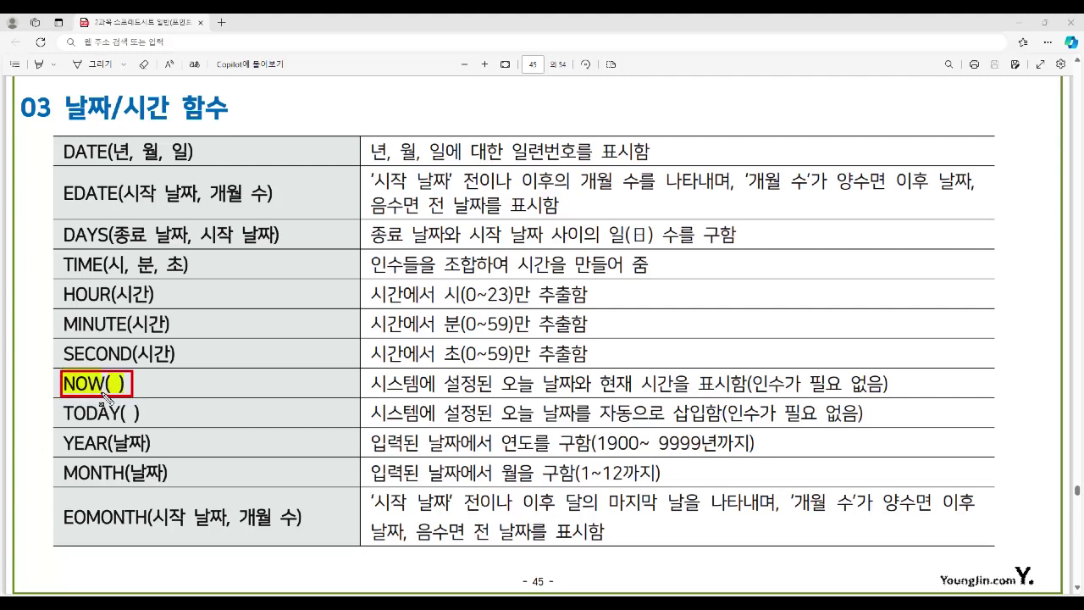
pyautogui.moveTo(498, 385); pyautogui.dragTo(879, 399)
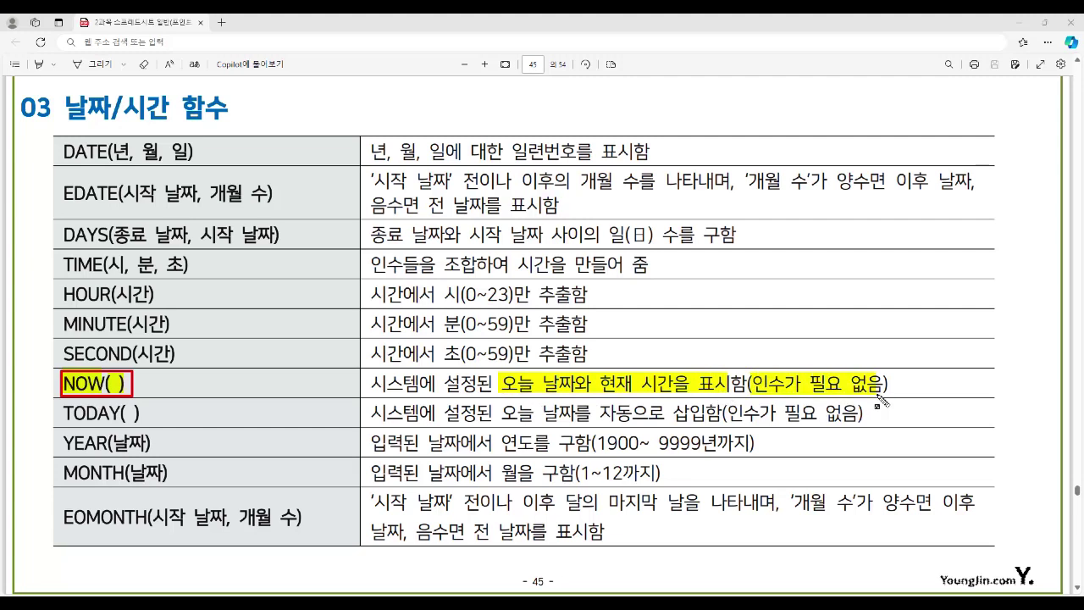
pyautogui.moveTo(61, 410); pyautogui.dragTo(139, 425)
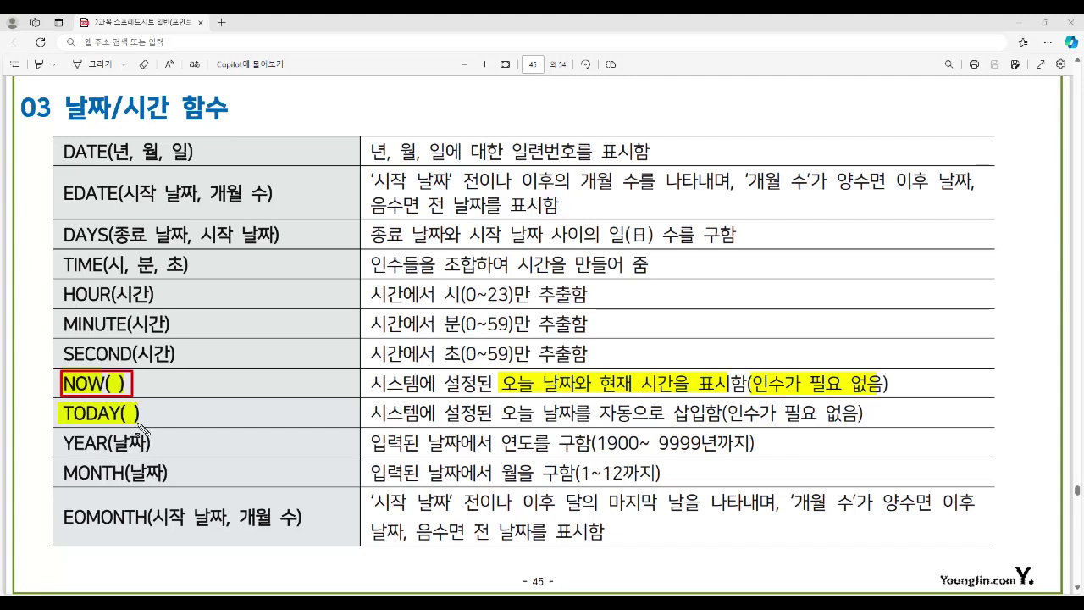
pyautogui.moveTo(500, 412)
pyautogui.mouseDown()
pyautogui.moveTo(691, 432)
pyautogui.moveTo(858, 427)
pyautogui.mouseUp()
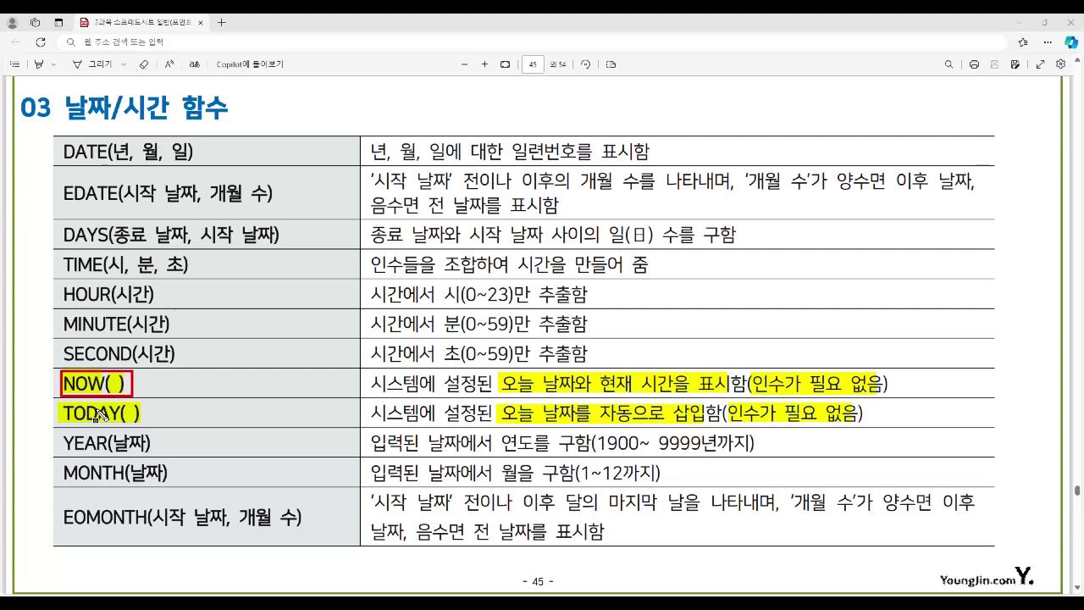
# Highlight YEAR(날짜), MONTH(날짜) and the EO prefix of EOMONTH in the date function table
pyautogui.moveTo(61, 441); pyautogui.dragTo(151, 442)
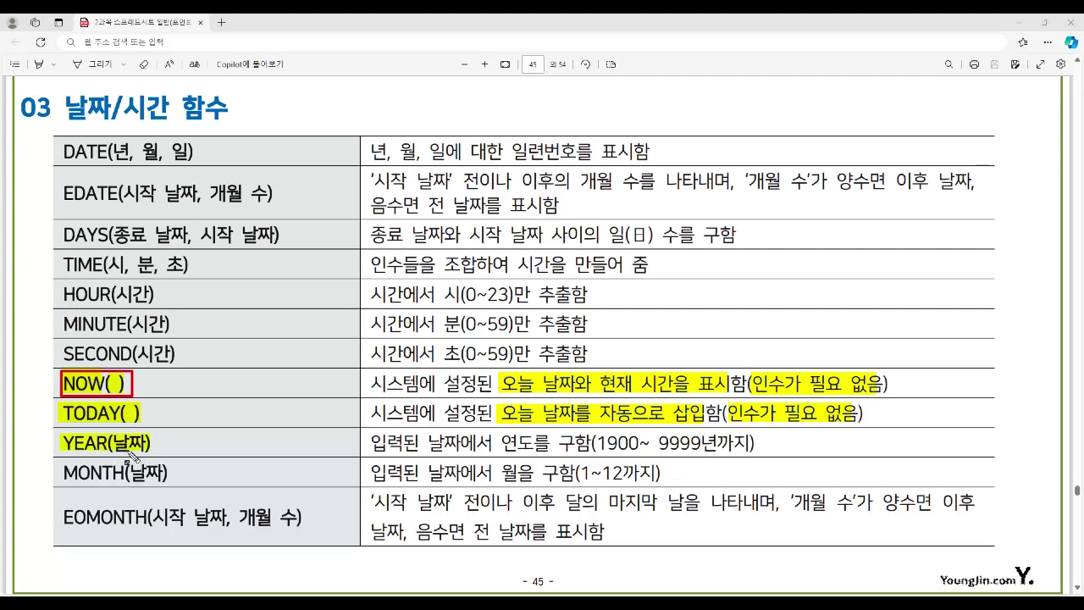
pyautogui.moveTo(61, 473); pyautogui.dragTo(168, 476)
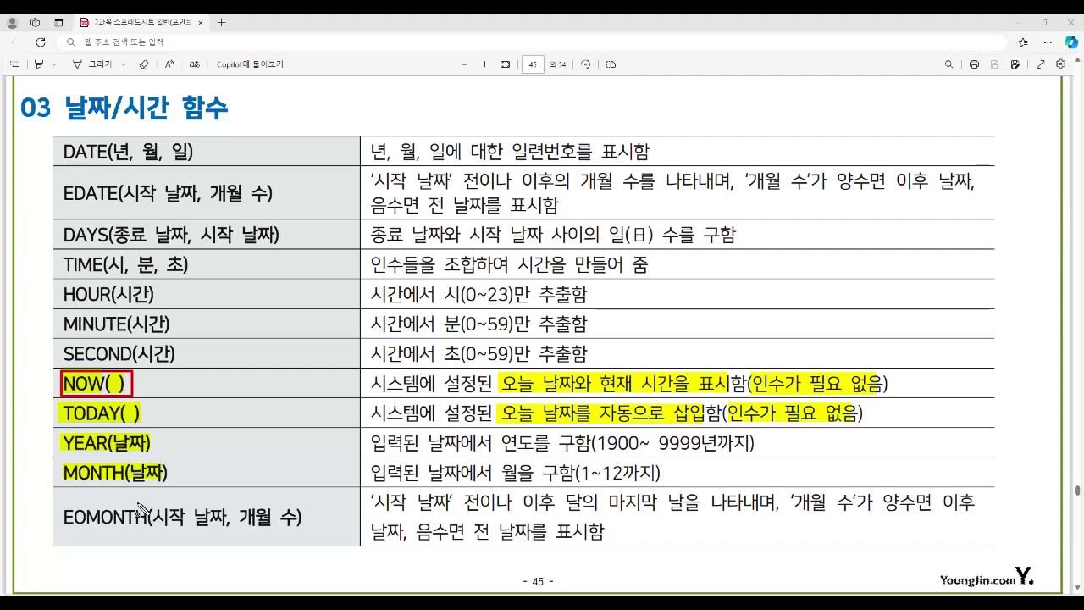
pyautogui.moveTo(59, 517); pyautogui.dragTo(85, 527)
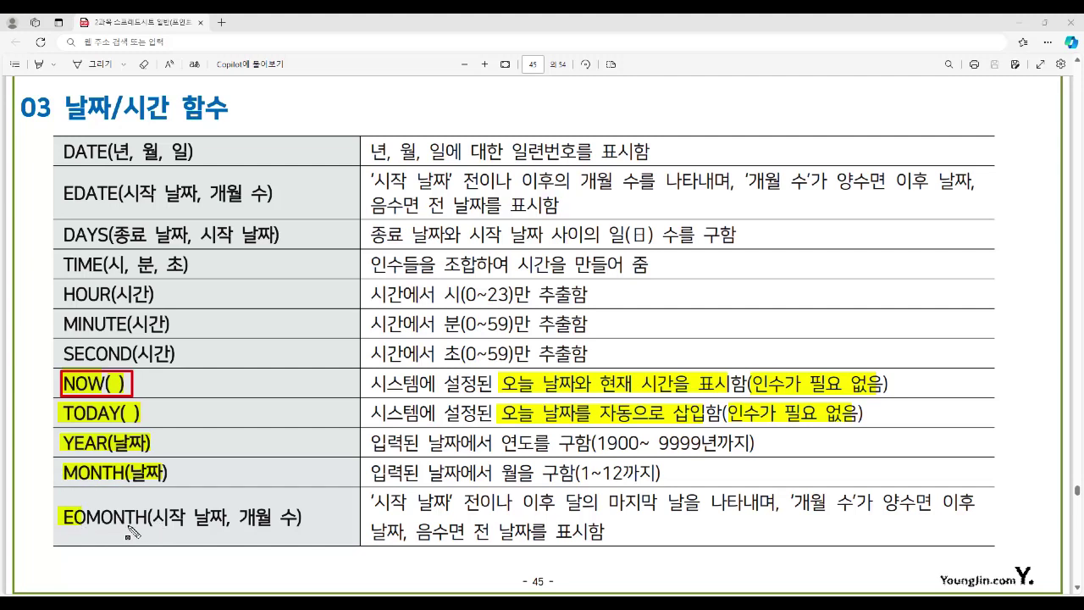